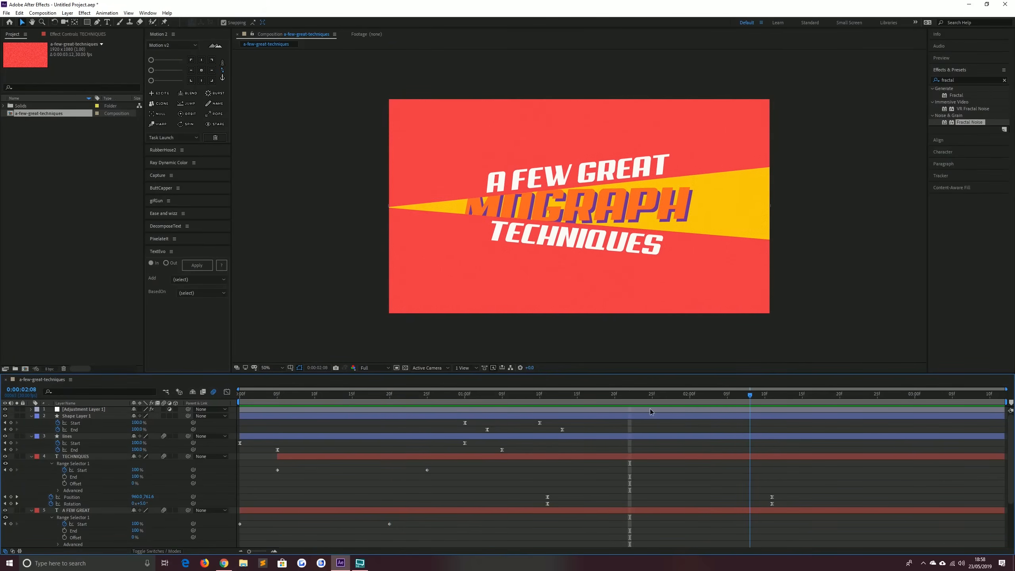
Create a new composition with the default settings
click(49, 80)
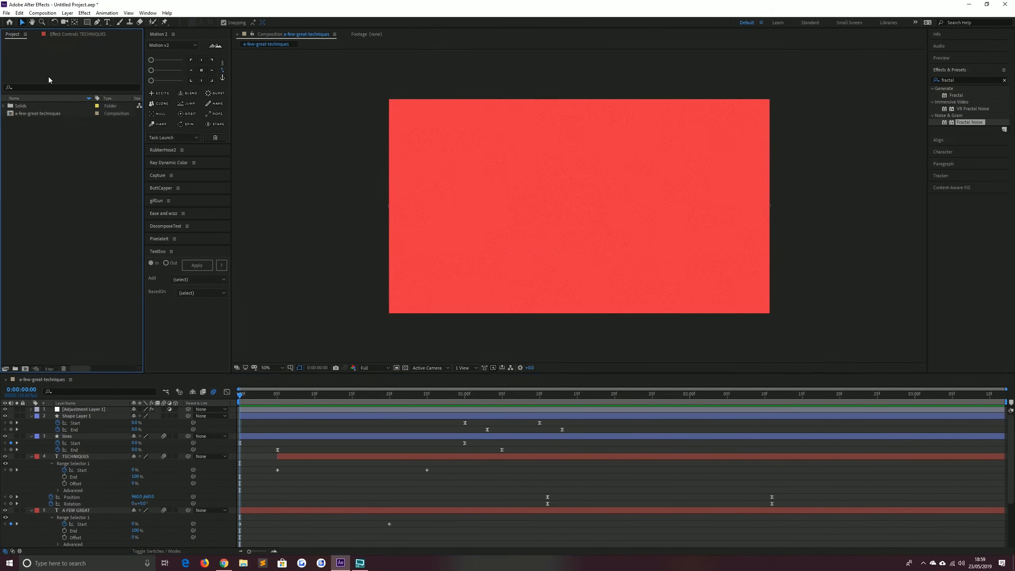
click(43, 13)
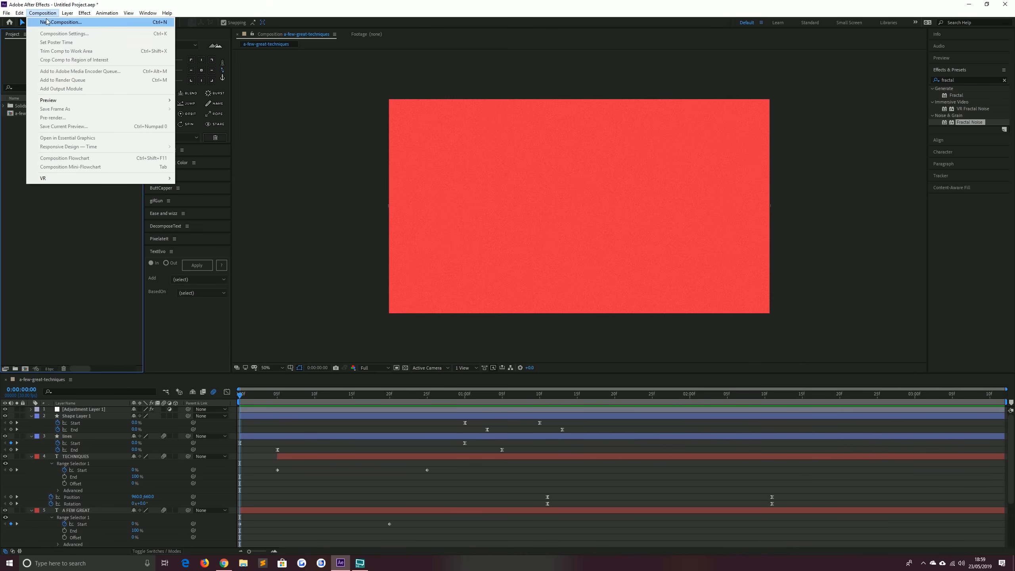
click(46, 21)
drag(185, 11, 521, 146)
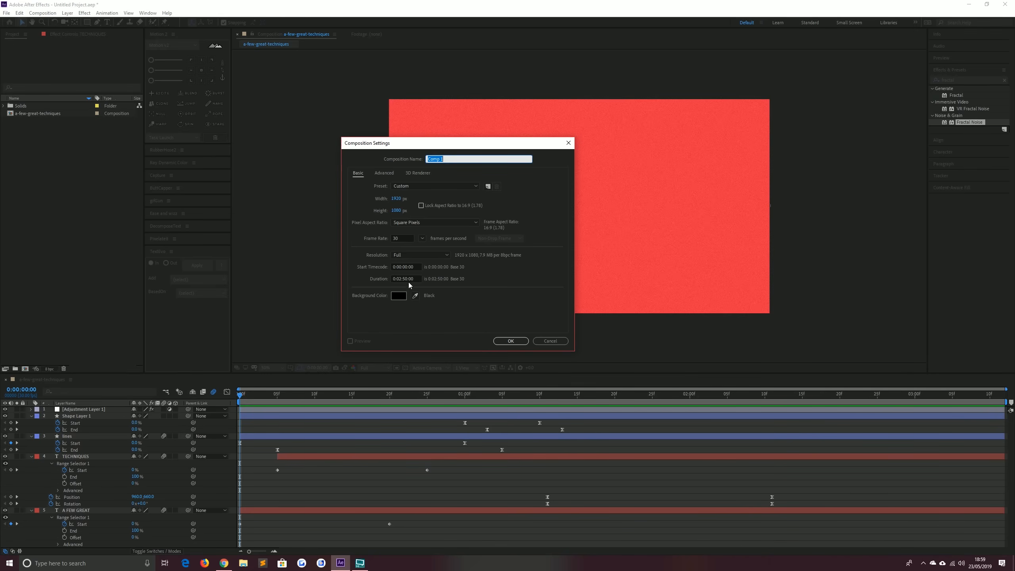
click(498, 341)
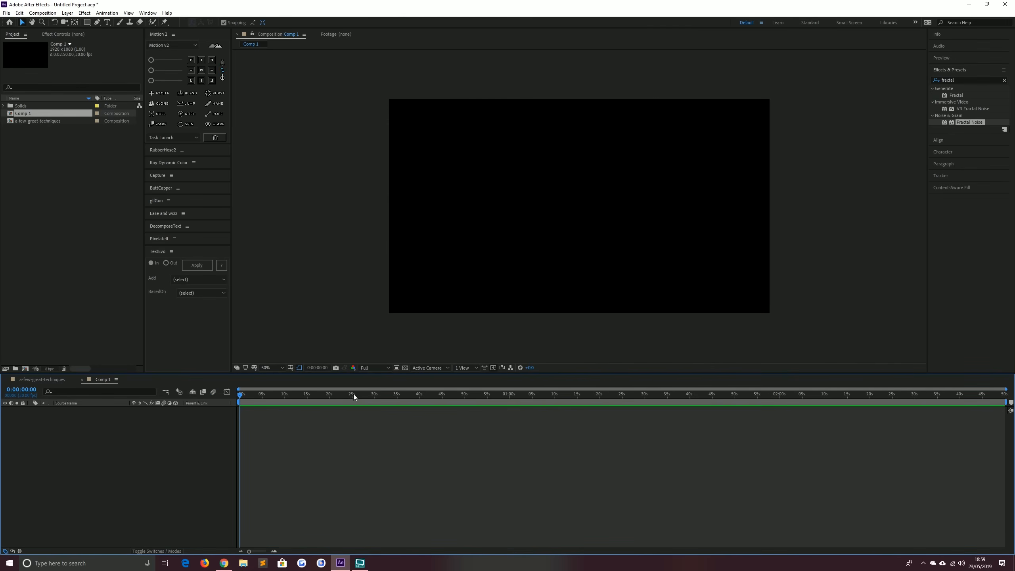
Set the work area end at 0:00:29:26 and trim the composition to the work area
click(343, 393)
drag(357, 402, 374, 411)
key(n)
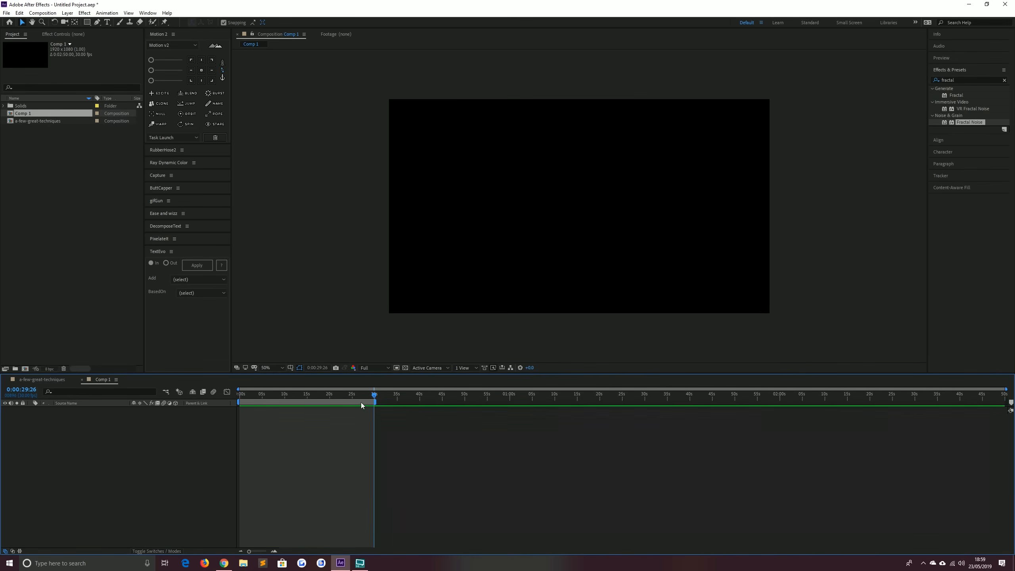
right_click(356, 399)
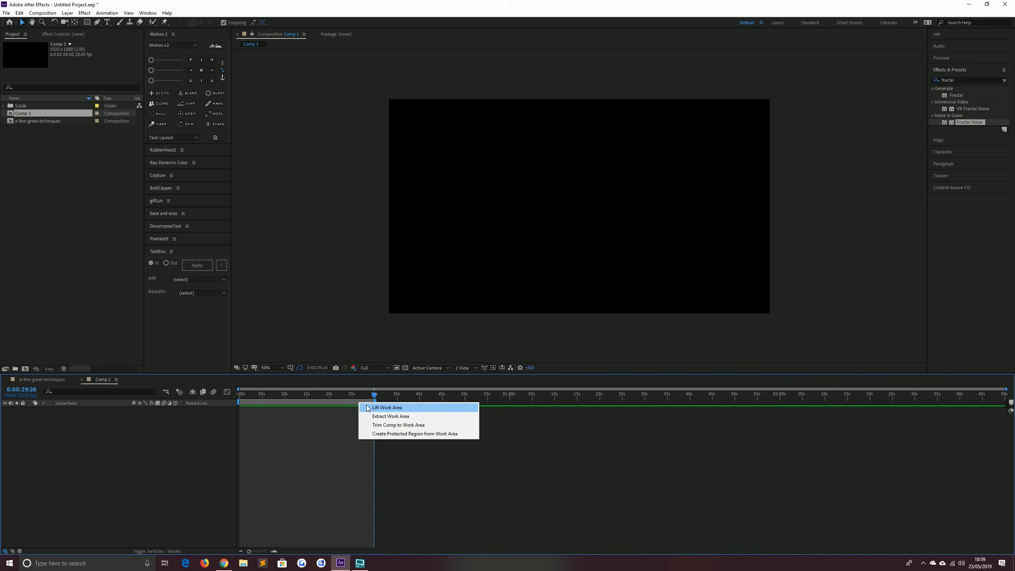
click(400, 423)
drag(342, 396, 226, 402)
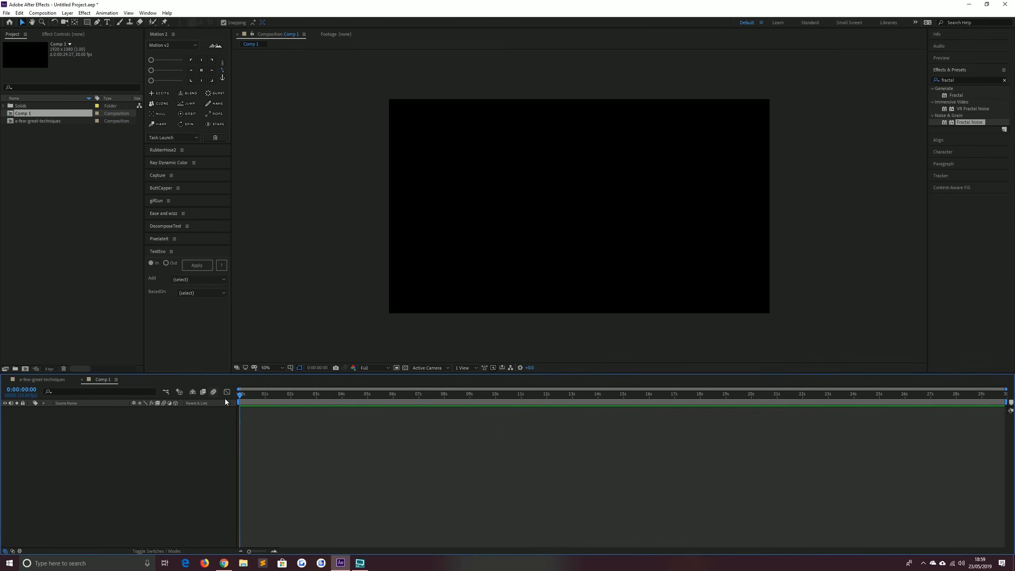
Add a new full-size solid layer colored EA3535
click(67, 12)
mouse_move(169, 21)
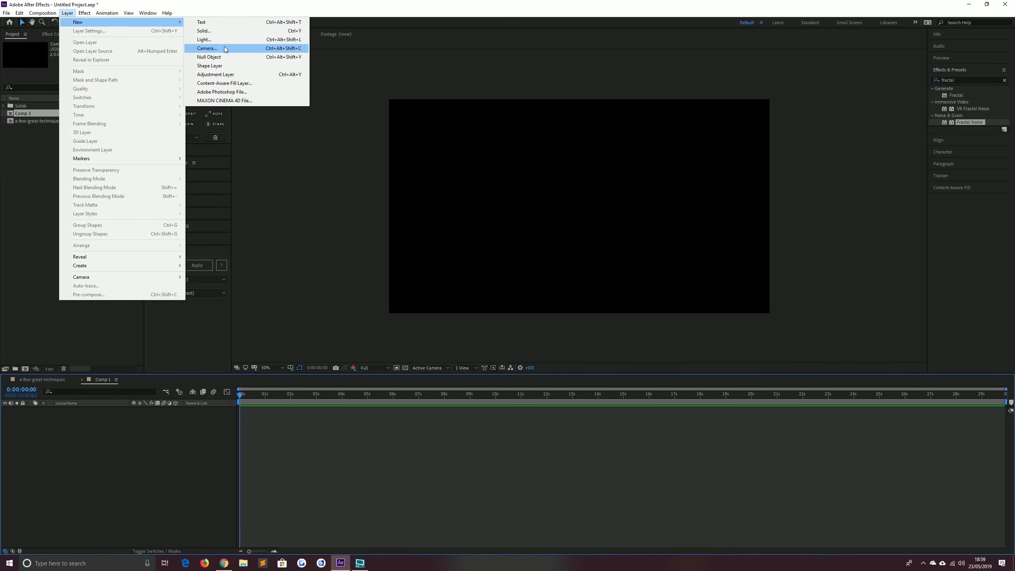
click(205, 32)
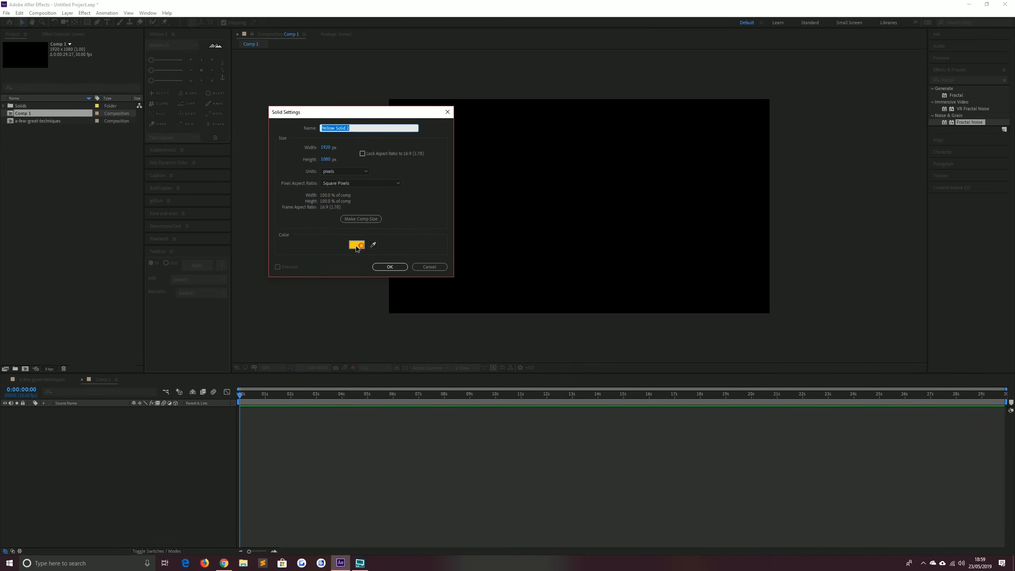
click(357, 245)
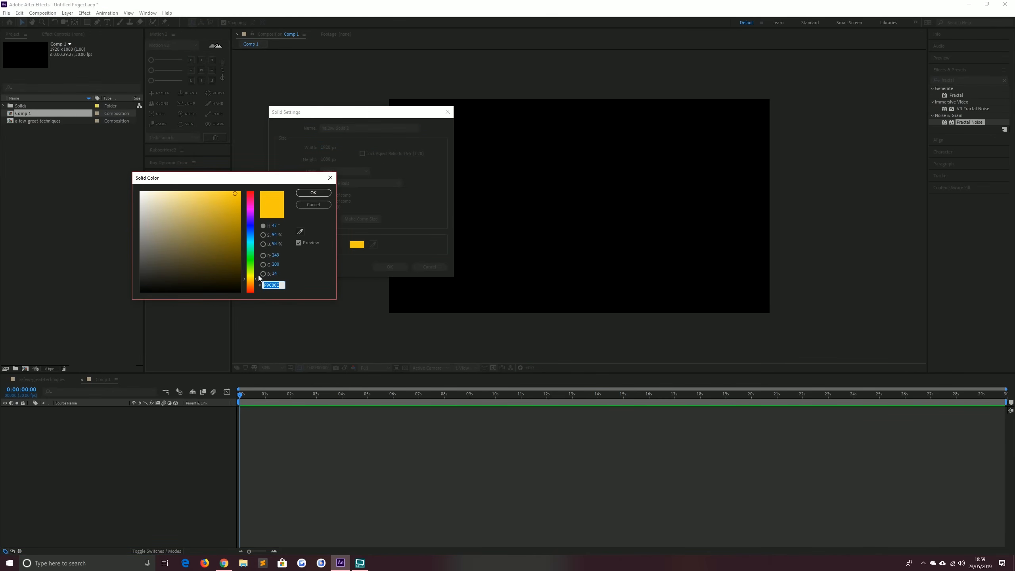
text(EA)
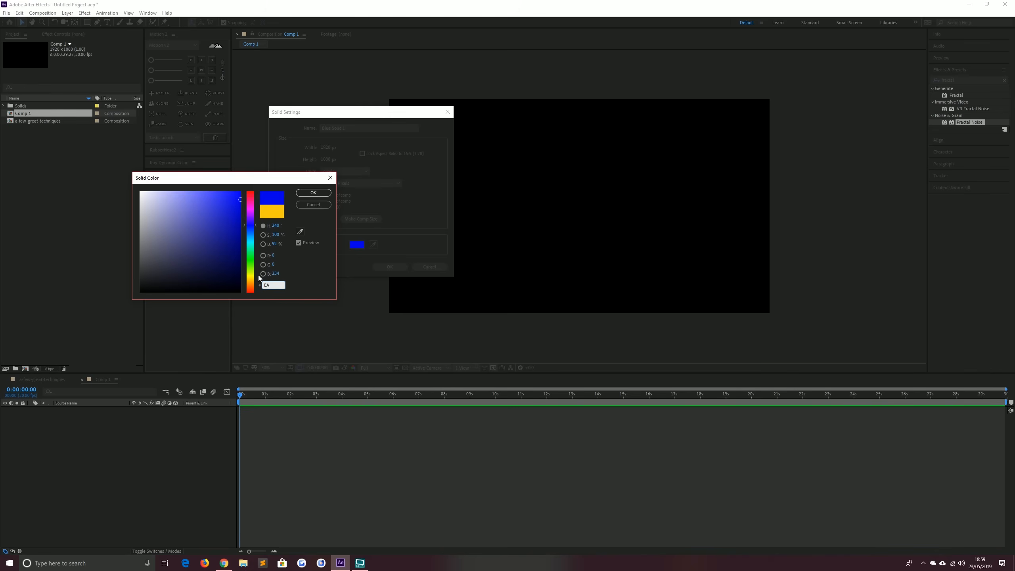
text(35)
text(35)
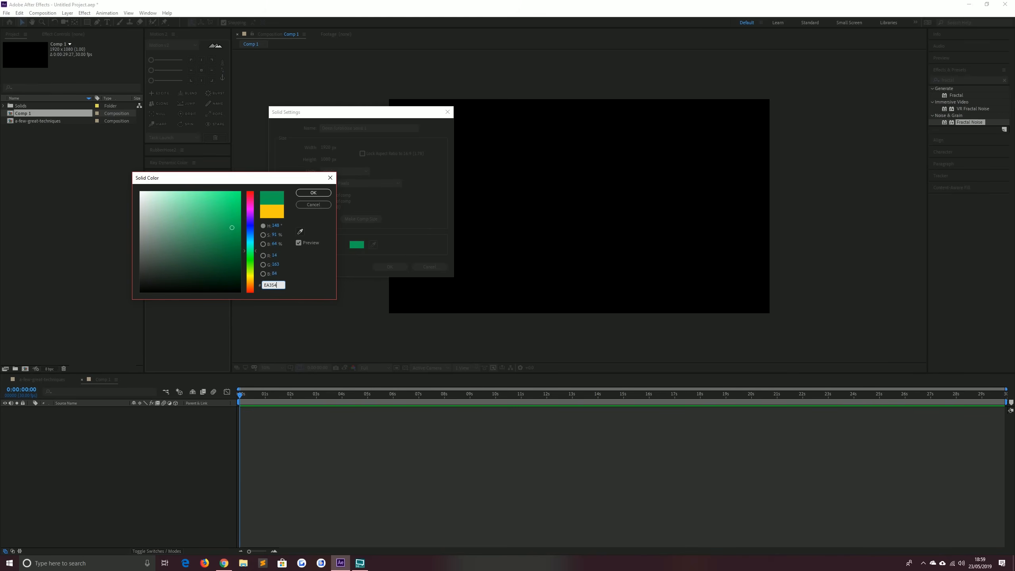
key(Return)
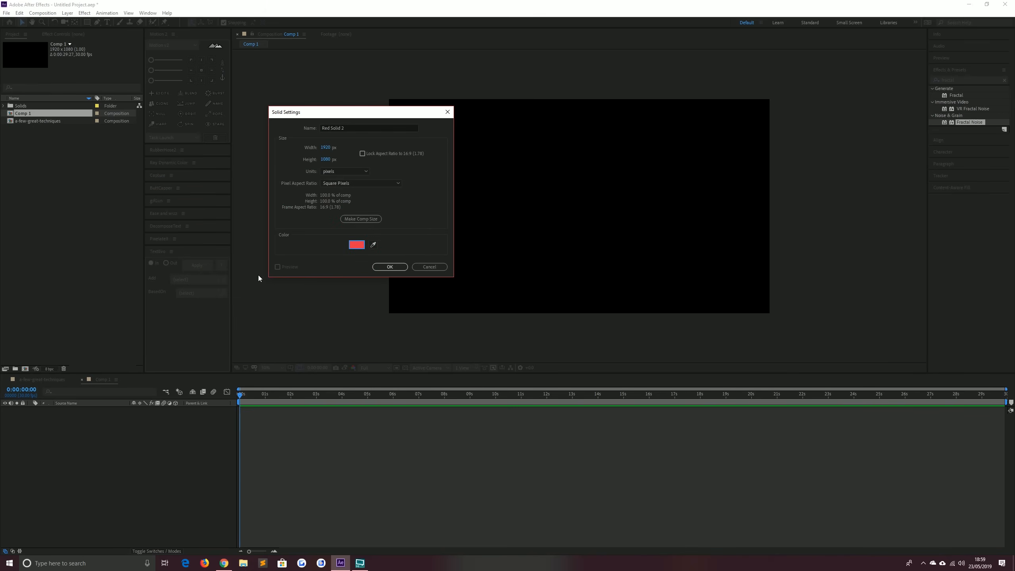
click(389, 267)
Add a second solid layer colored F9C80E and move it below the red solid
click(153, 472)
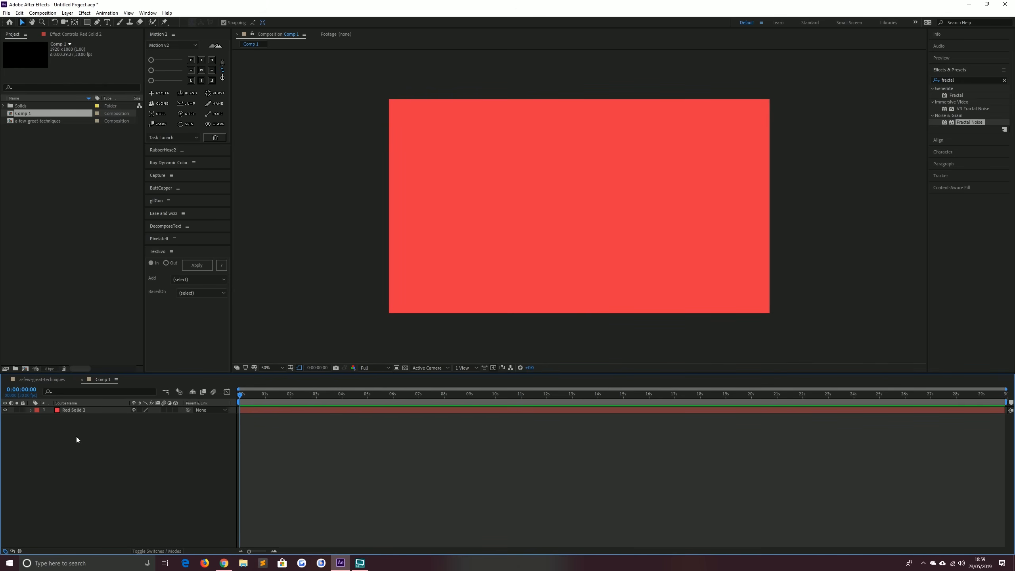
click(67, 13)
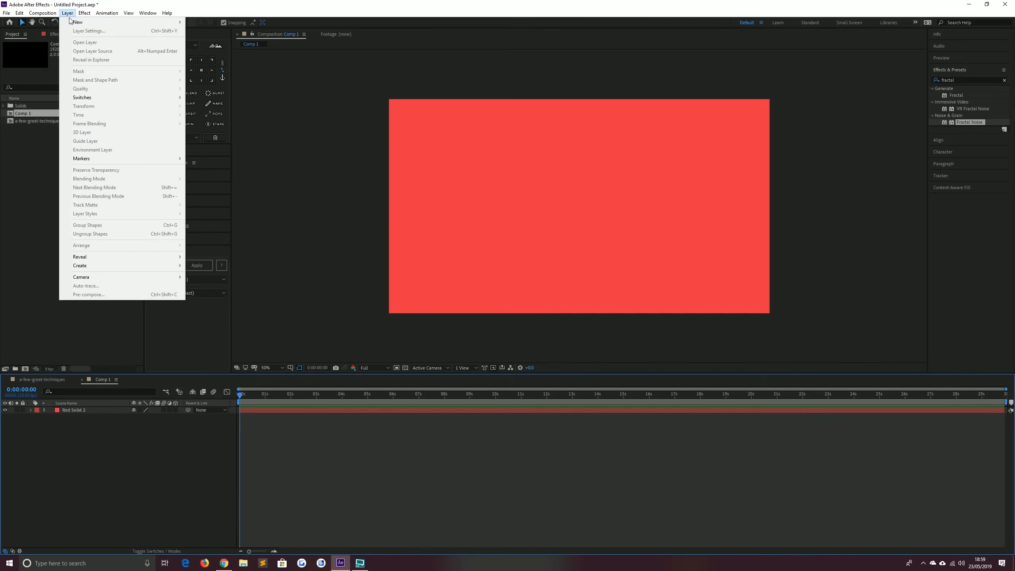
mouse_move(100, 21)
click(204, 32)
click(356, 245)
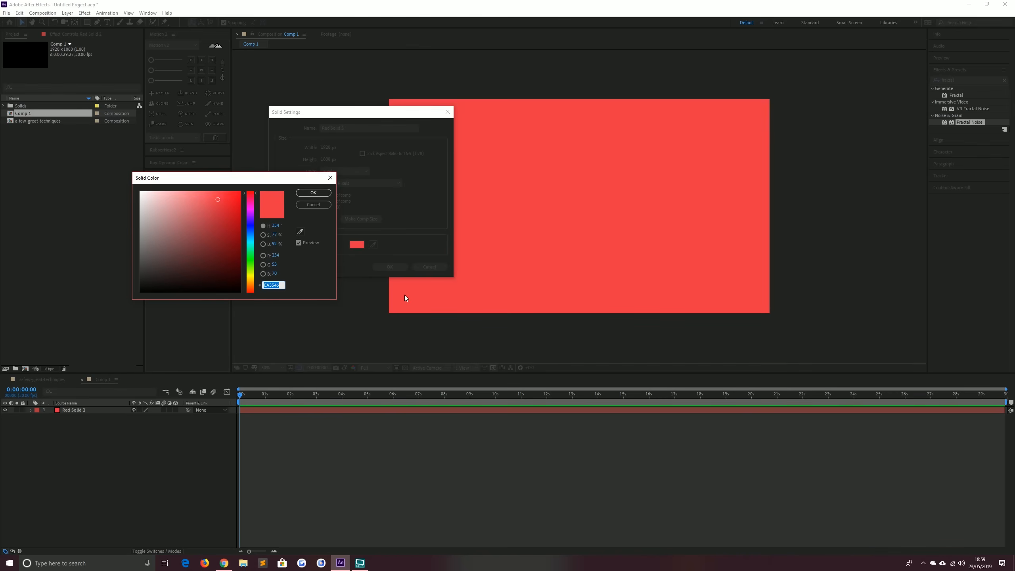
text(000F9C)
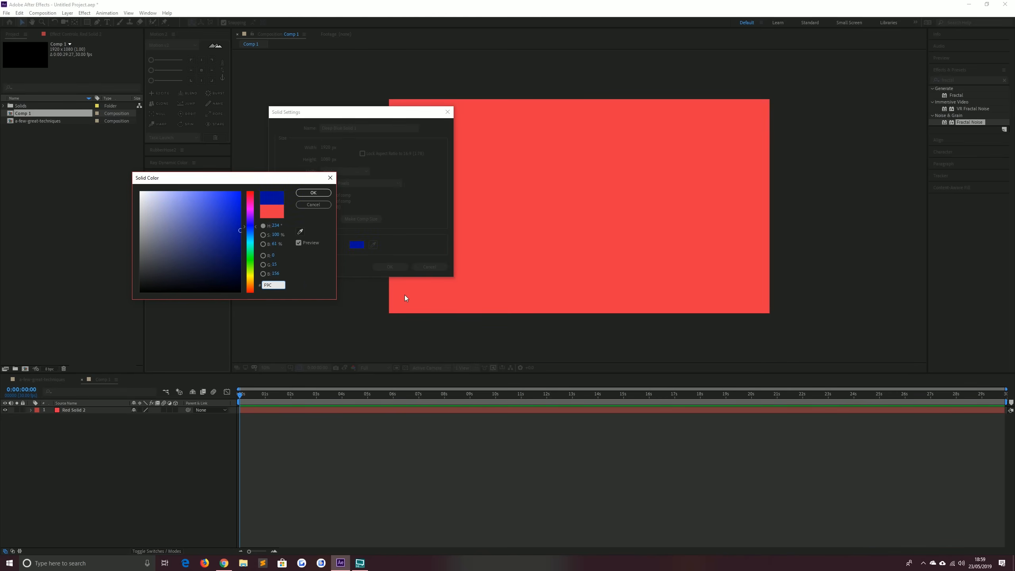
text(80E)
key(Return)
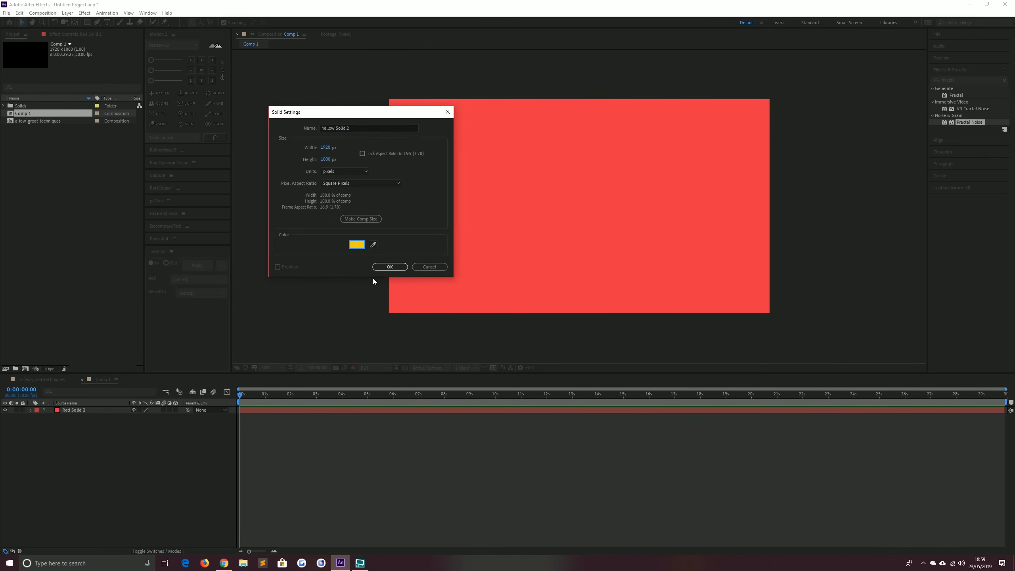
click(391, 266)
drag(84, 412, 96, 468)
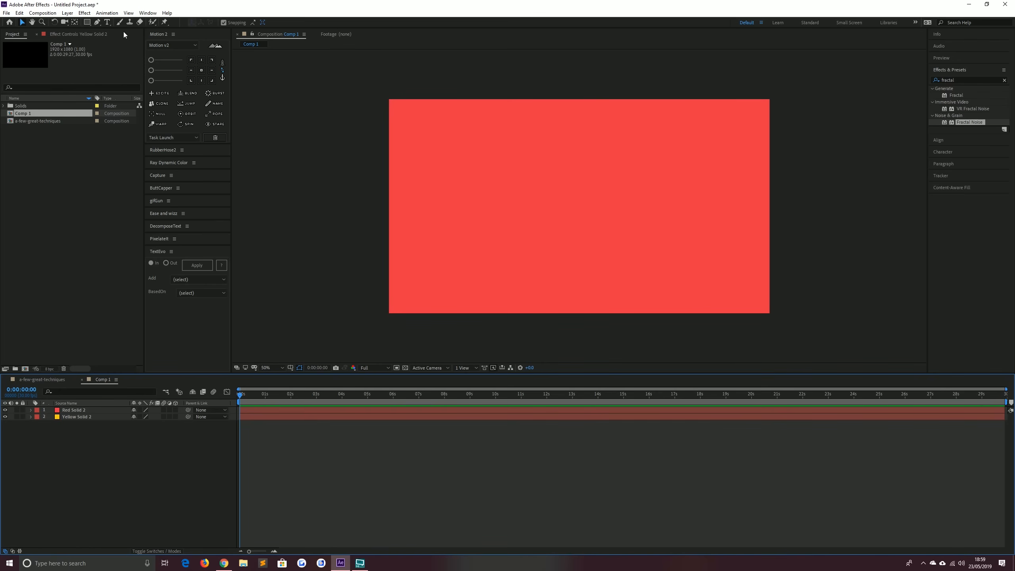
Create a text layer reading WOW THIS IS in the upper part of the frame
click(108, 22)
click(444, 182)
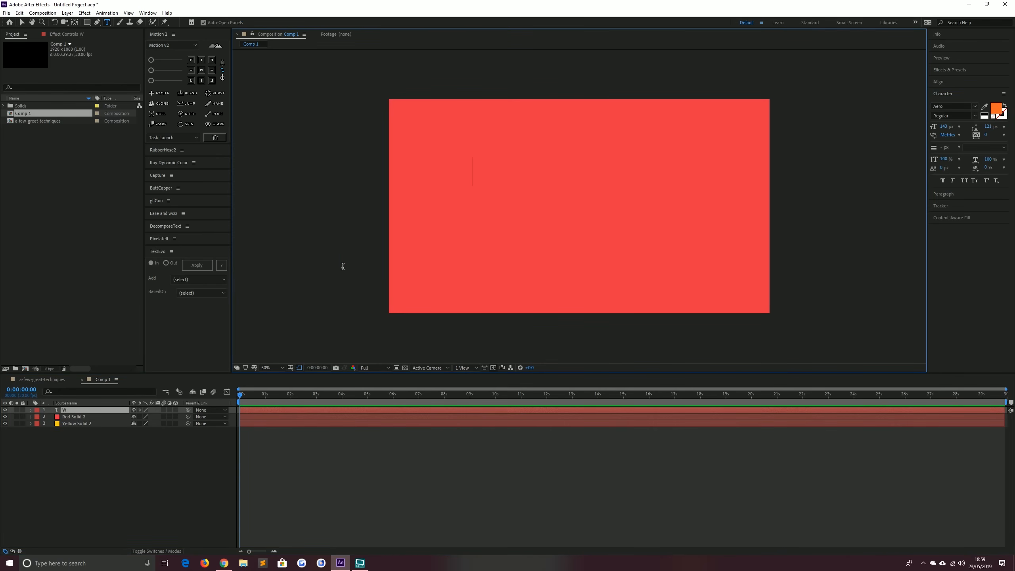
text(WOW THIS)
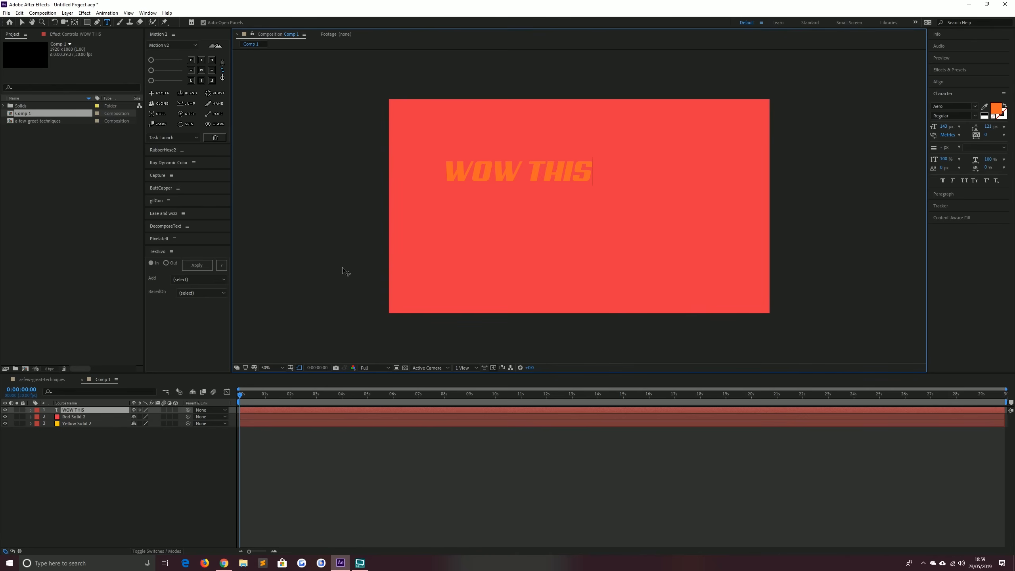
text( IS)
Change the text fill color to white (FFFFFF)
click(22, 21)
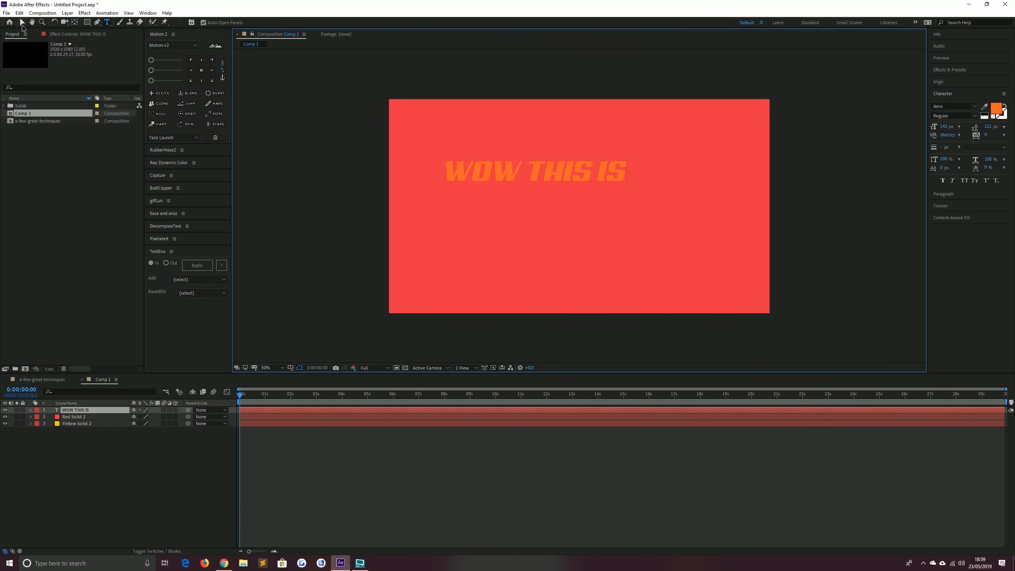
click(997, 109)
drag(190, 225, 139, 189)
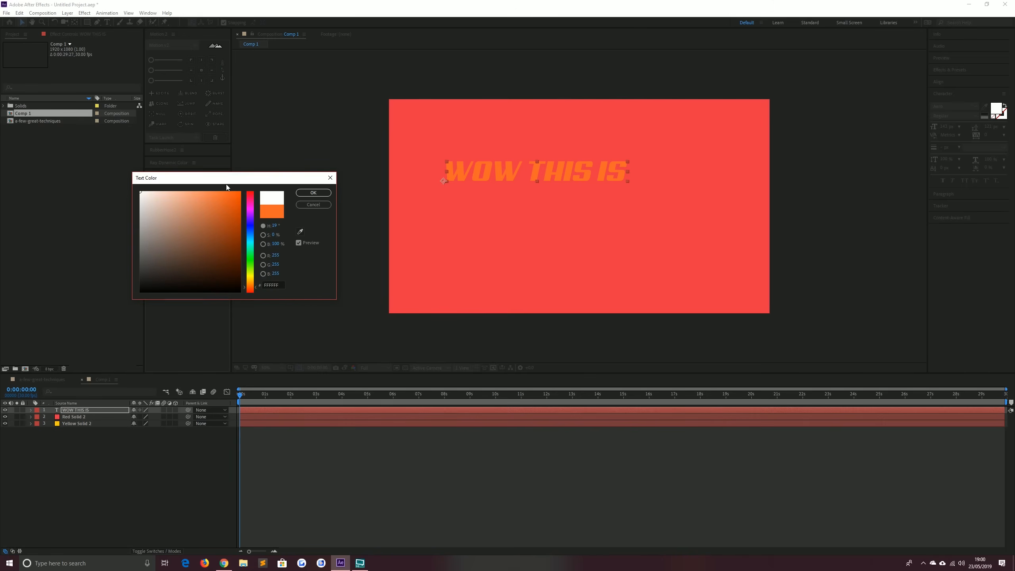
click(313, 192)
key(Caps_Lock)
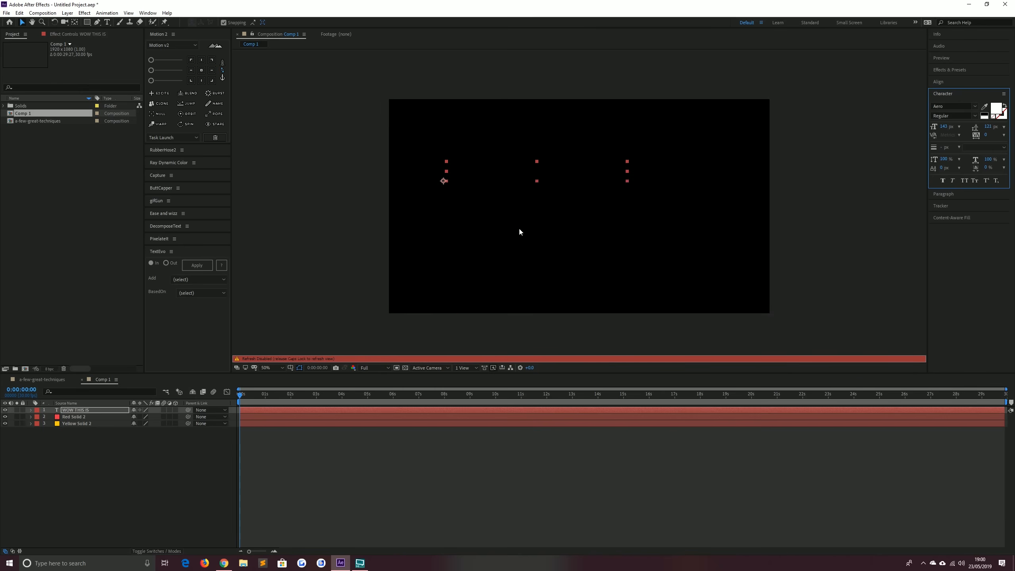
key(Caps_Lock)
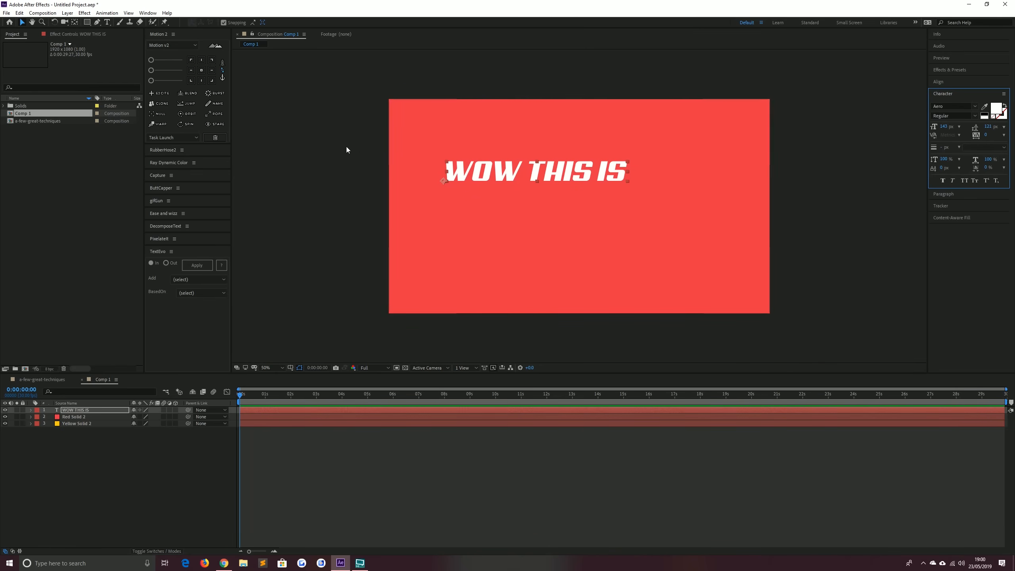
Center the text layer's anchor point and move the text to about the middle of the frame
click(201, 69)
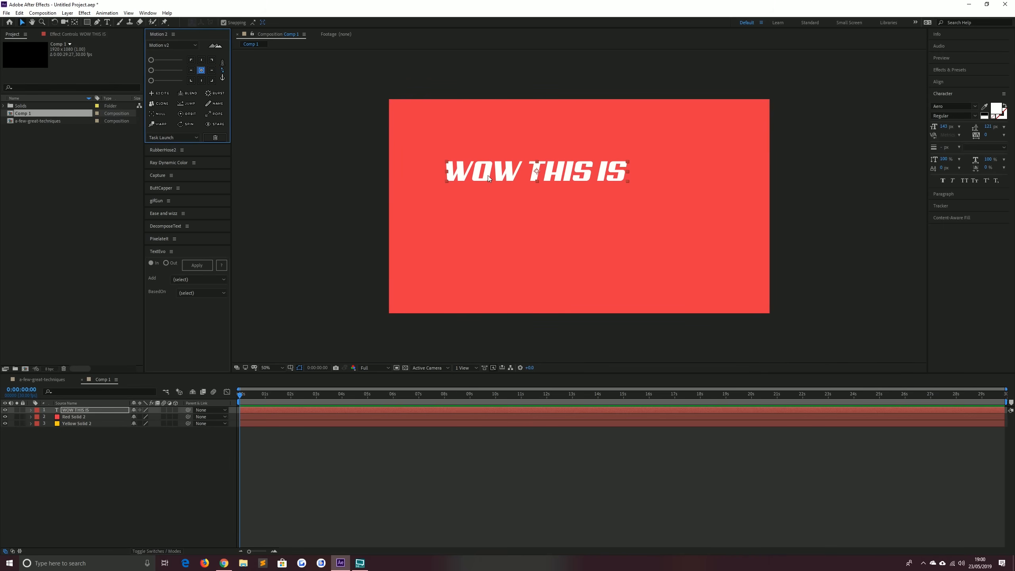
drag(488, 178, 518, 221)
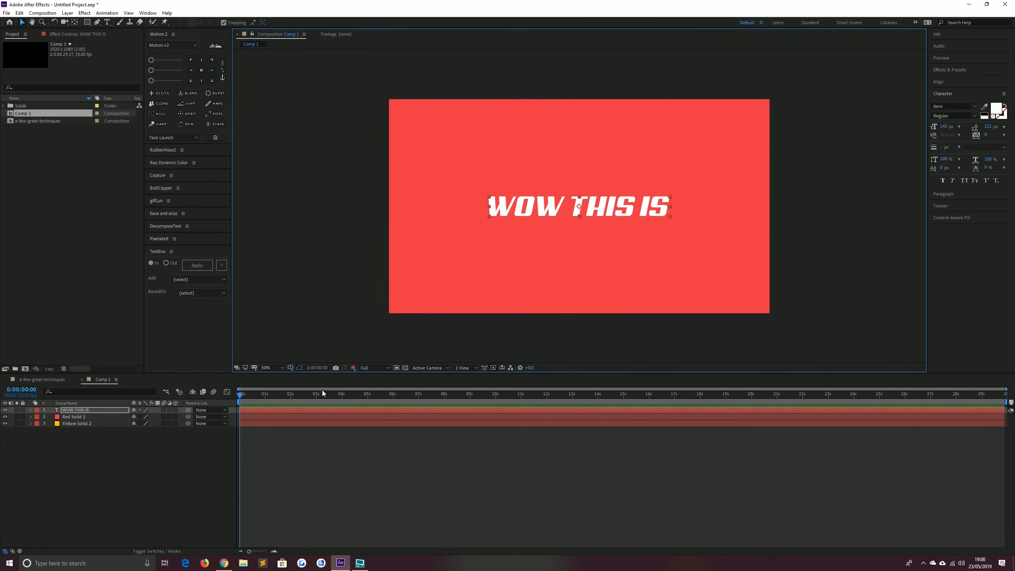
Duplicate the WOW THIS IS text layer and move the copy just below the original
click(120, 472)
click(80, 412)
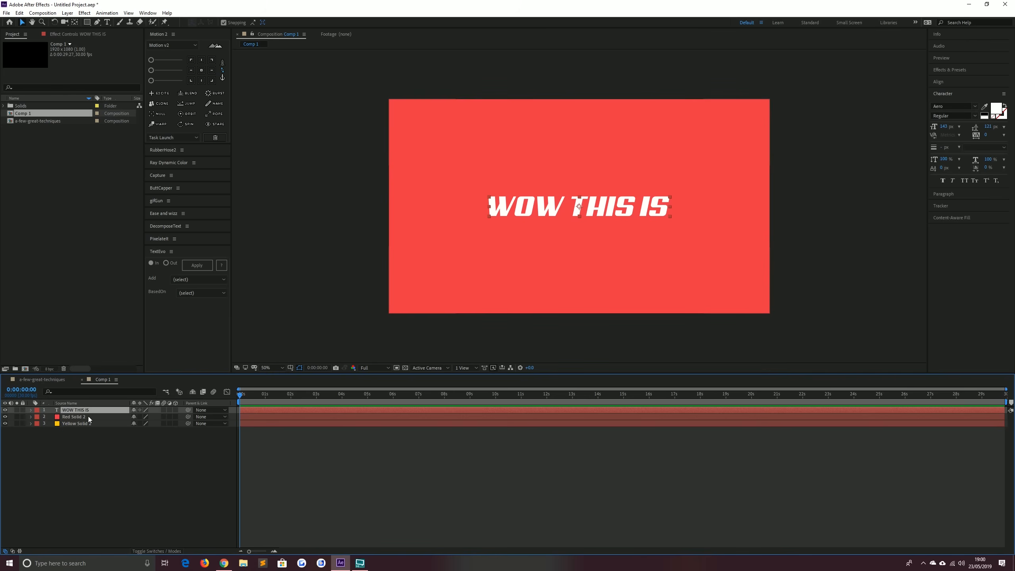
key(ctrl+d)
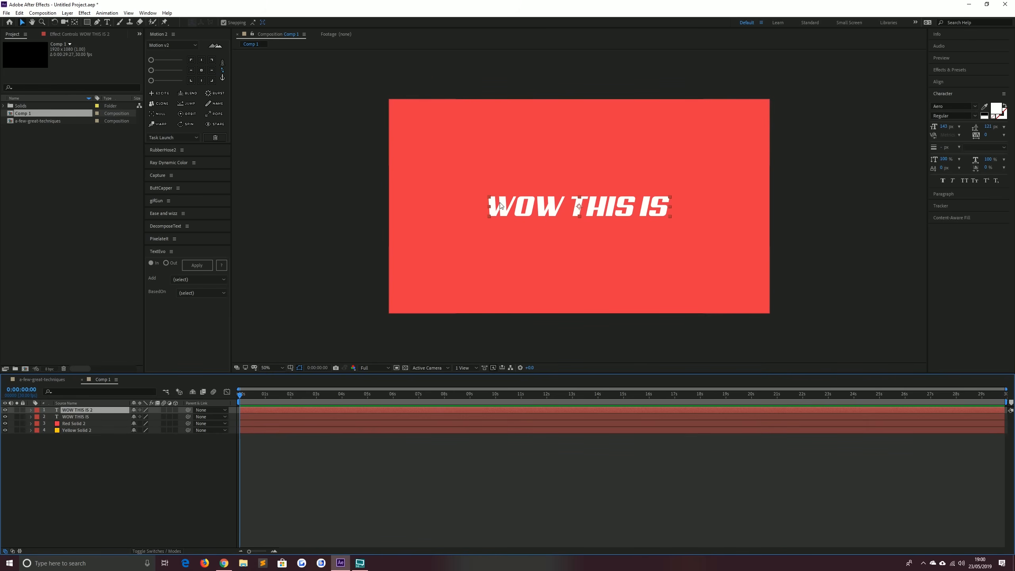
drag(501, 205, 538, 235)
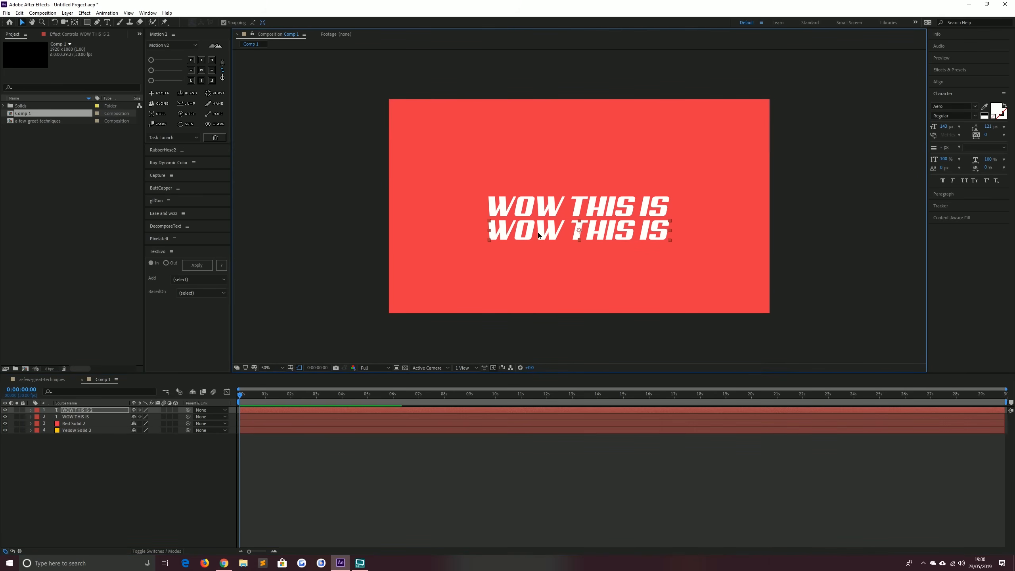
Change the duplicated layer's text to AWESOME!
double_click(539, 235)
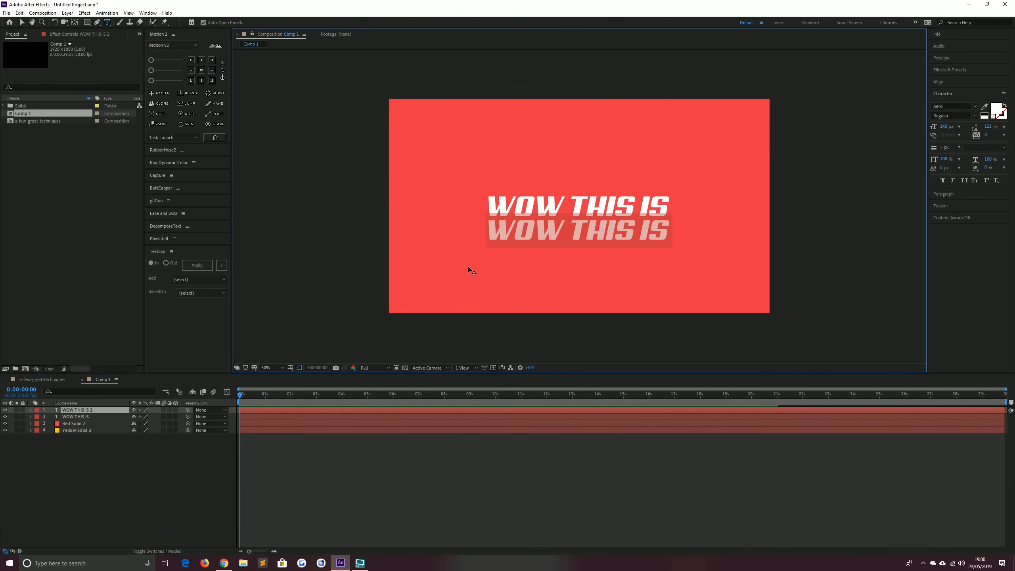
text(AWESOME!)
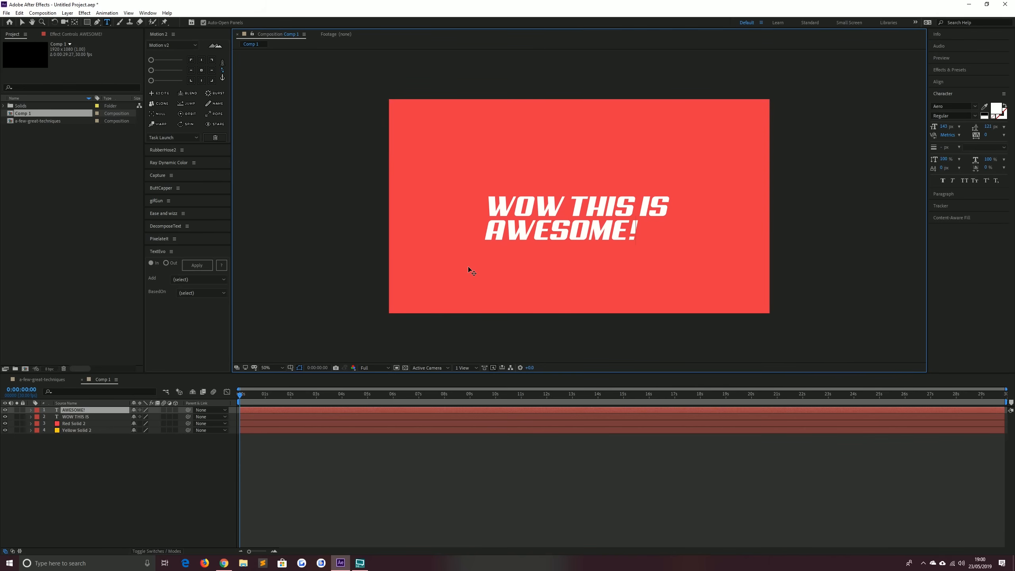
Center the AWESOME! layer's anchor point and align it beneath the first line
click(22, 22)
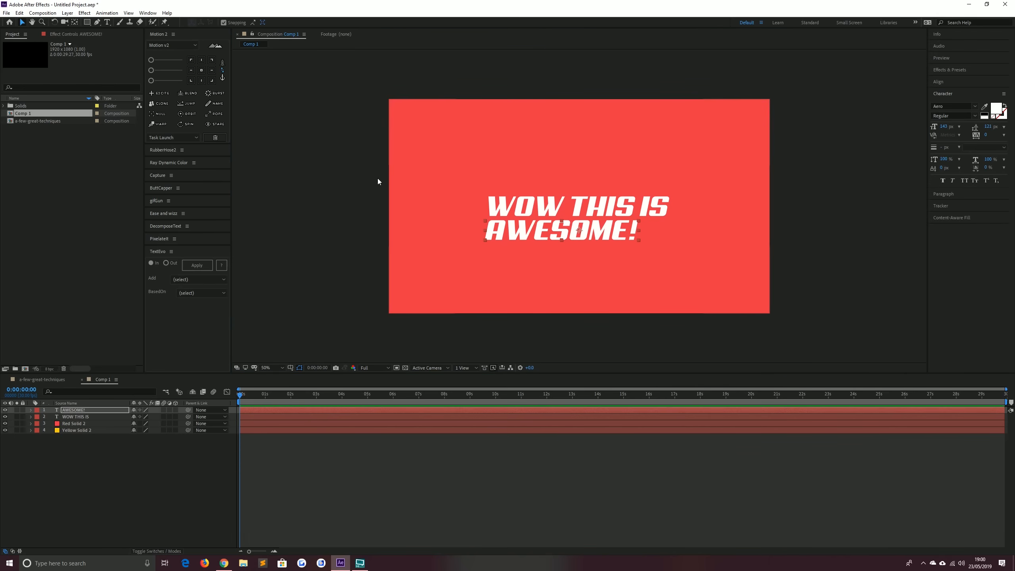
click(202, 70)
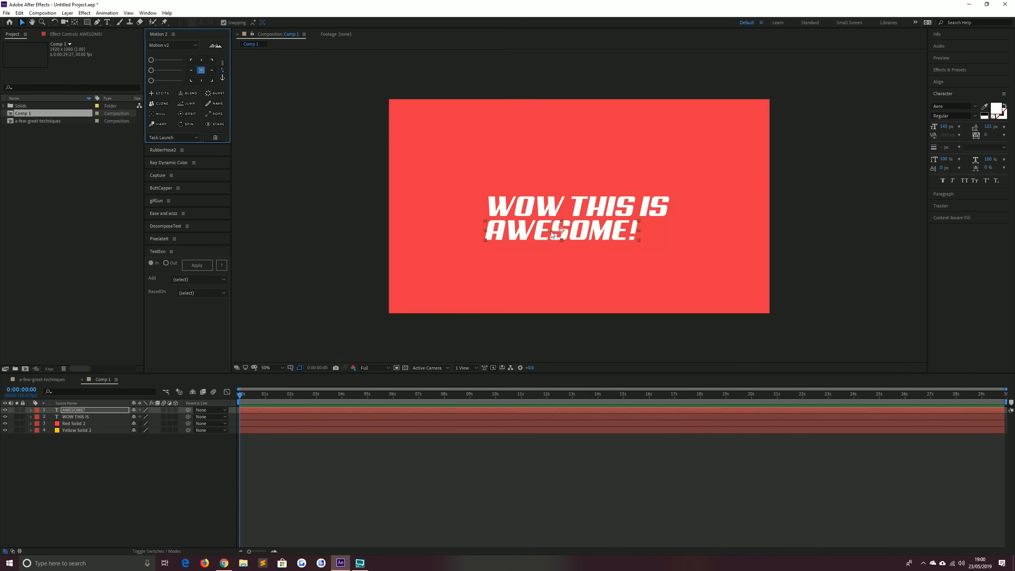
mouse_move(534, 235)
mouse_down()
mouse_move(547, 235)
mouse_move(531, 239)
mouse_up()
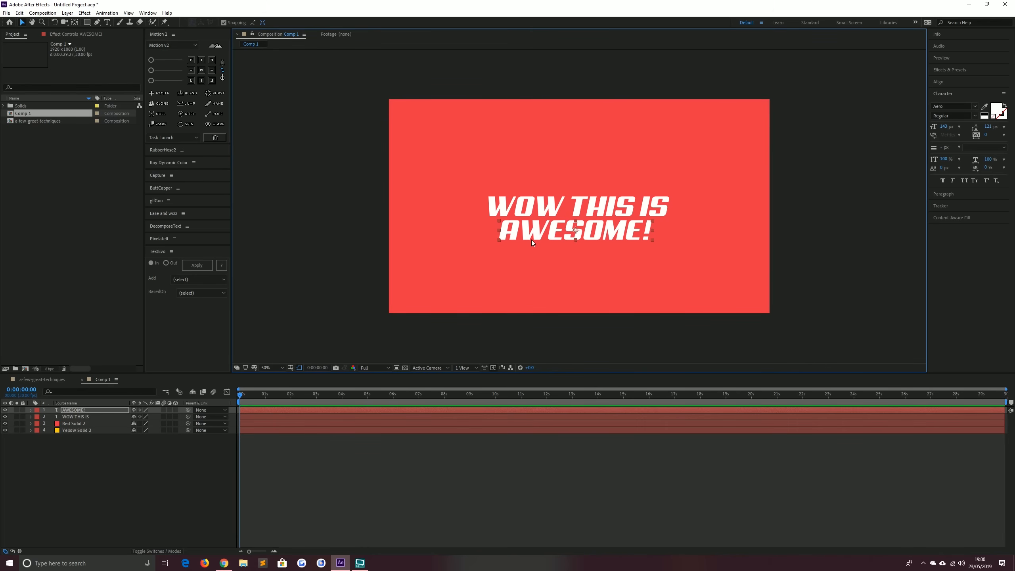
Select both text layers and nudge them slightly upward in the frame
click(368, 227)
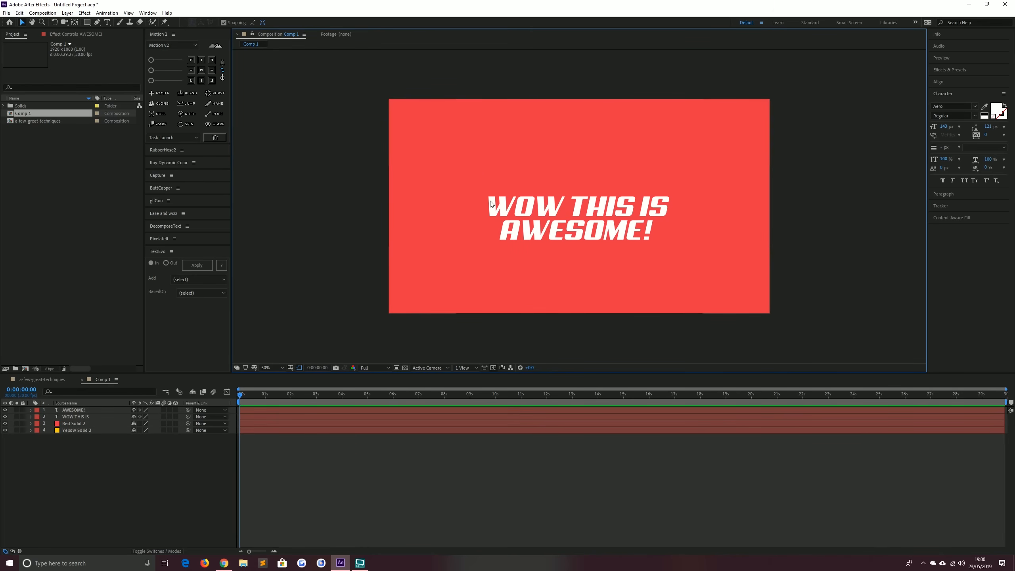
click(576, 205)
shift+click(550, 228)
drag(529, 202, 529, 193)
click(120, 468)
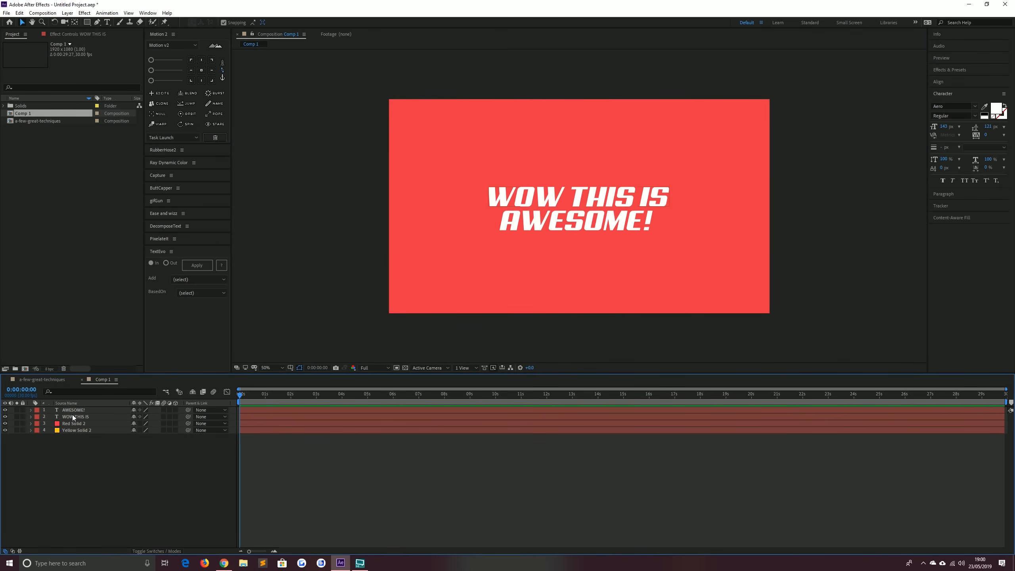
Preview the a-few-great-techniques composition's text animation for reference and return to Comp 1
click(50, 382)
drag(244, 401, 294, 401)
key(space)
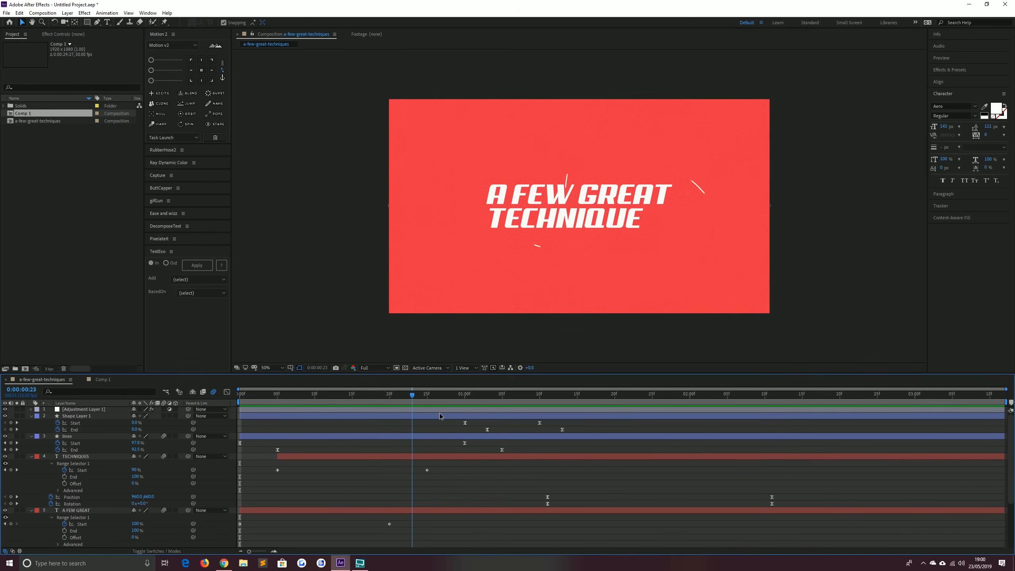
key(Home)
click(97, 380)
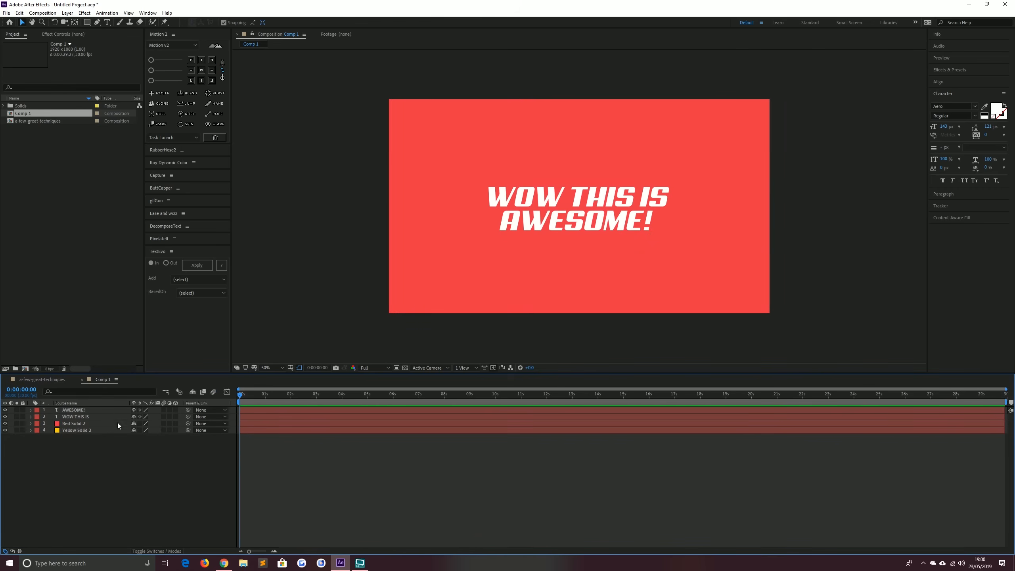
Add a Position text animator to the WOW THIS IS layer and set its position offset to 0, -110
click(80, 417)
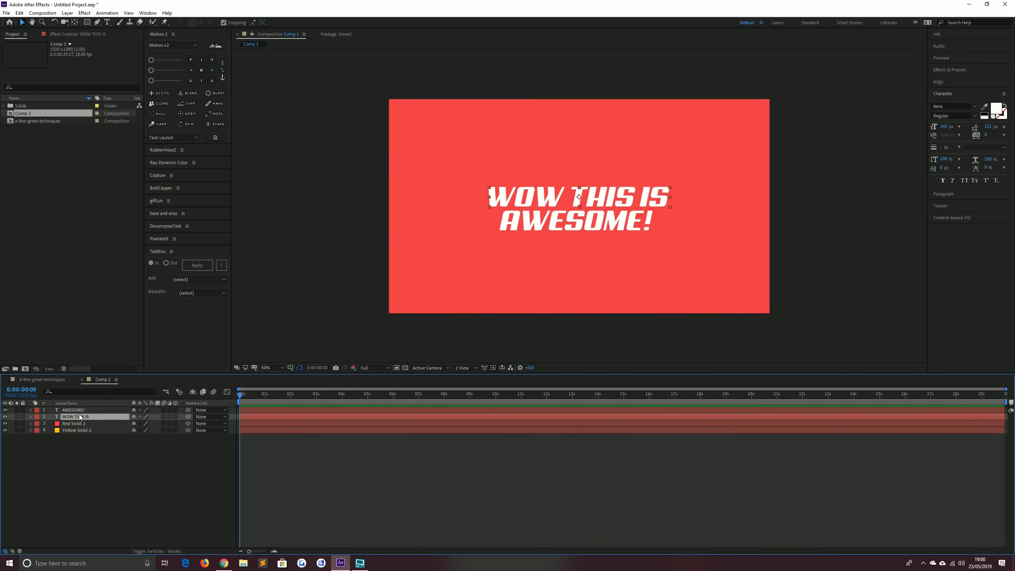
click(32, 417)
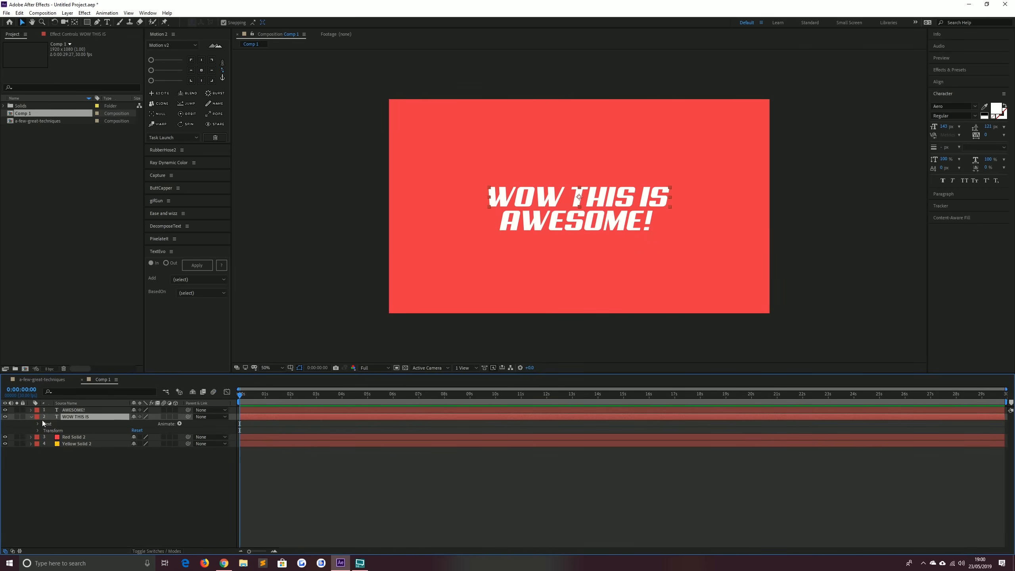
click(179, 423)
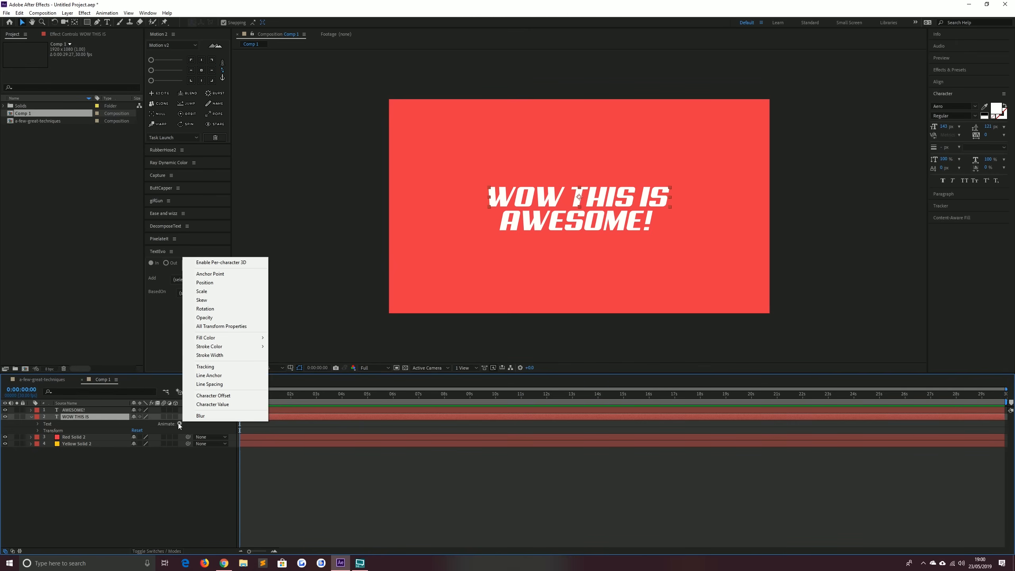
click(211, 283)
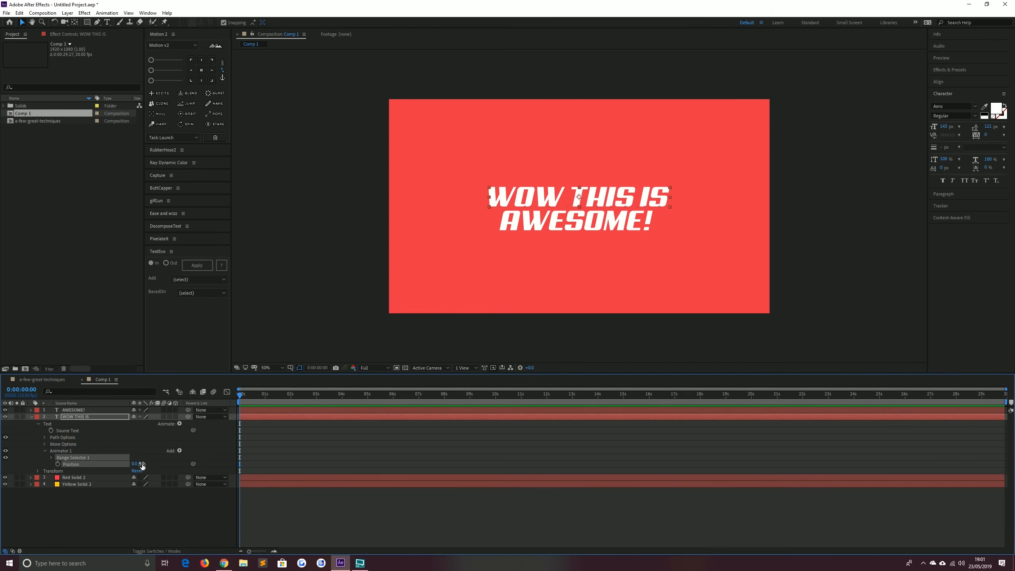
mouse_move(141, 463)
mouse_down()
mouse_move(150, 463)
mouse_move(142, 464)
mouse_up()
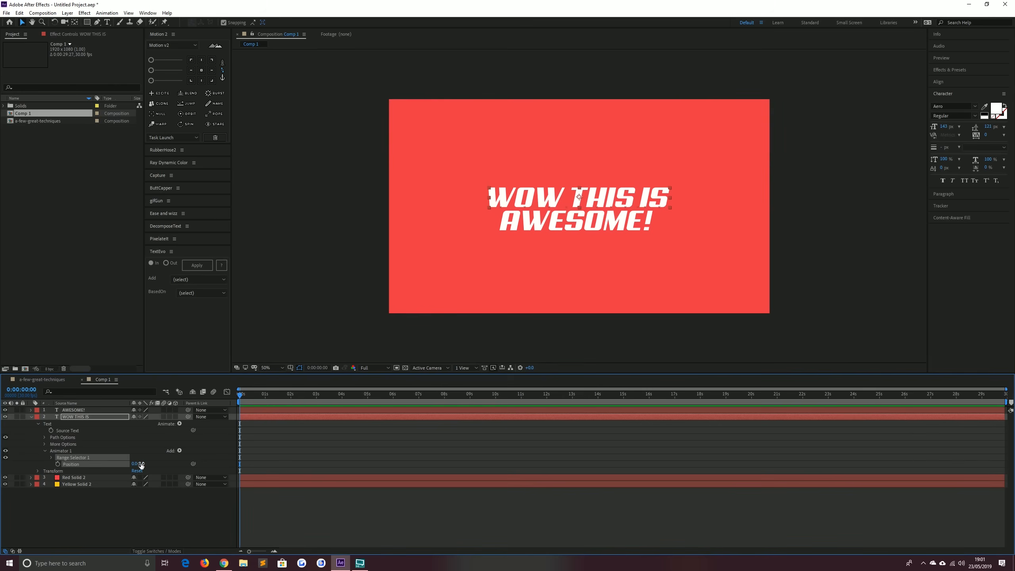
click(141, 464)
text(-110)
key(Return)
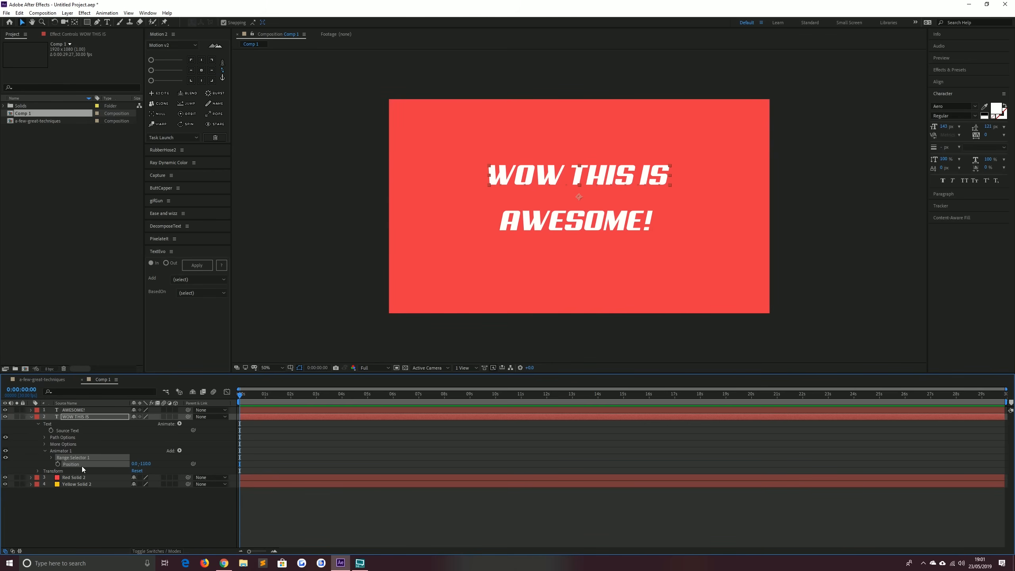
Keyframe Range Selector 1's Start from 0% at frame 0 to 100% at 20 frames on WOW THIS IS
click(51, 457)
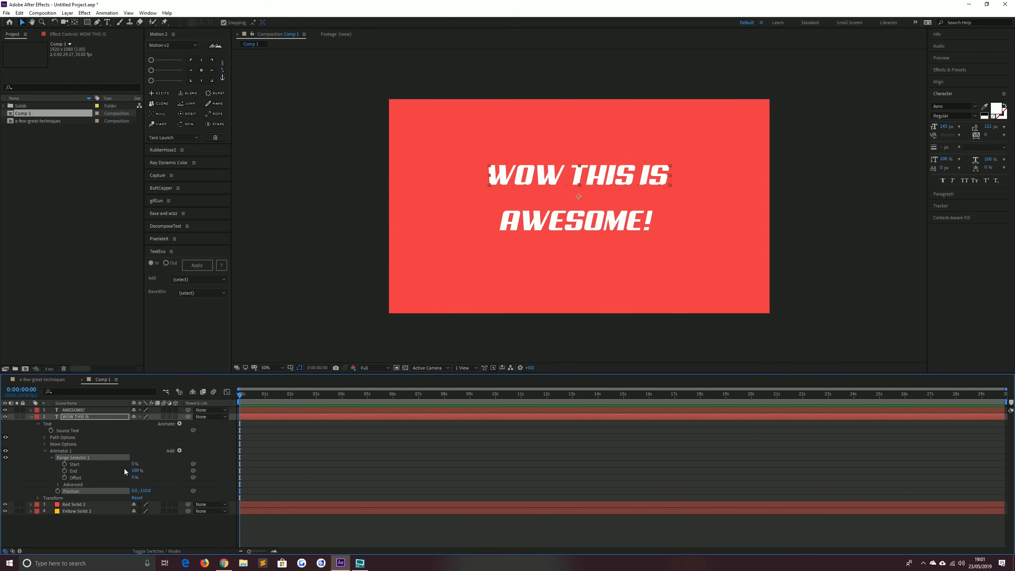
drag(136, 472, 68, 472)
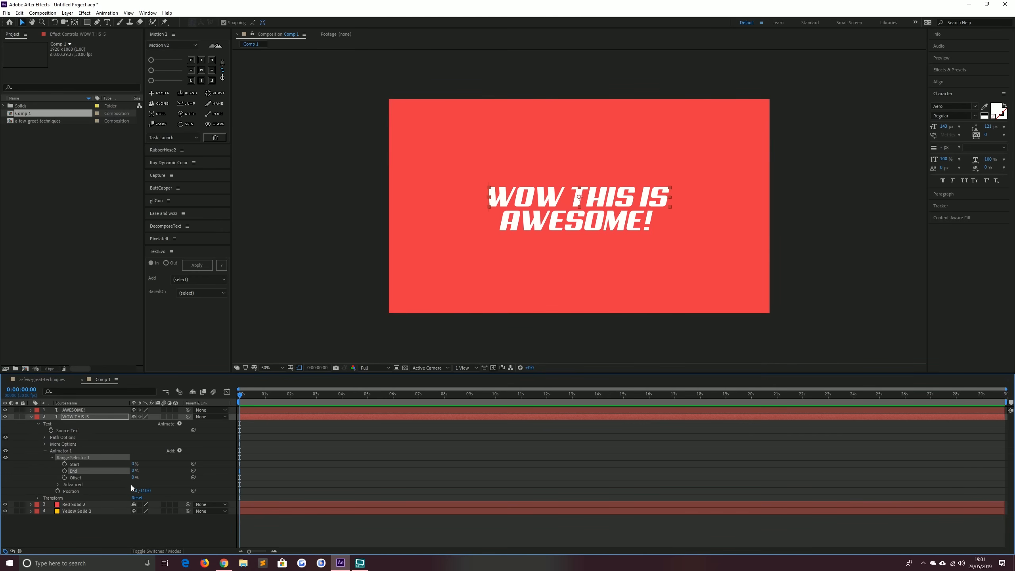
drag(135, 471, 262, 472)
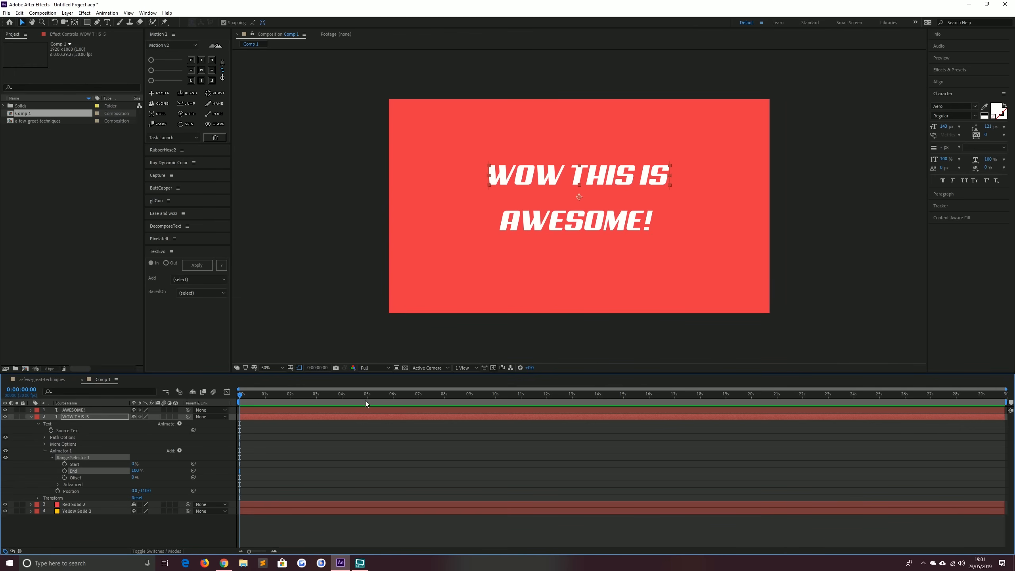
click(64, 464)
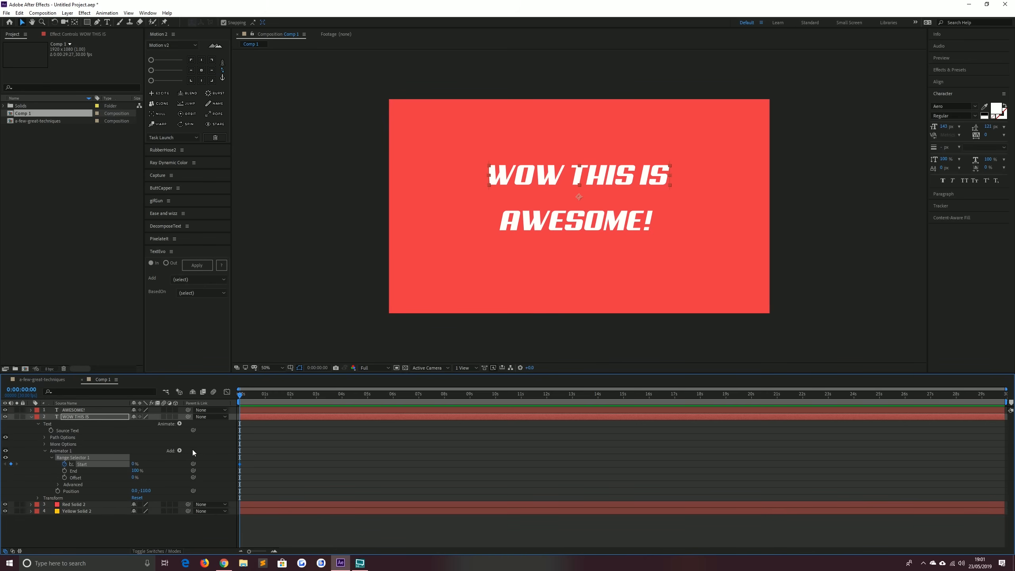
key(shift+Page_Down)
key(shift+Page_Down)
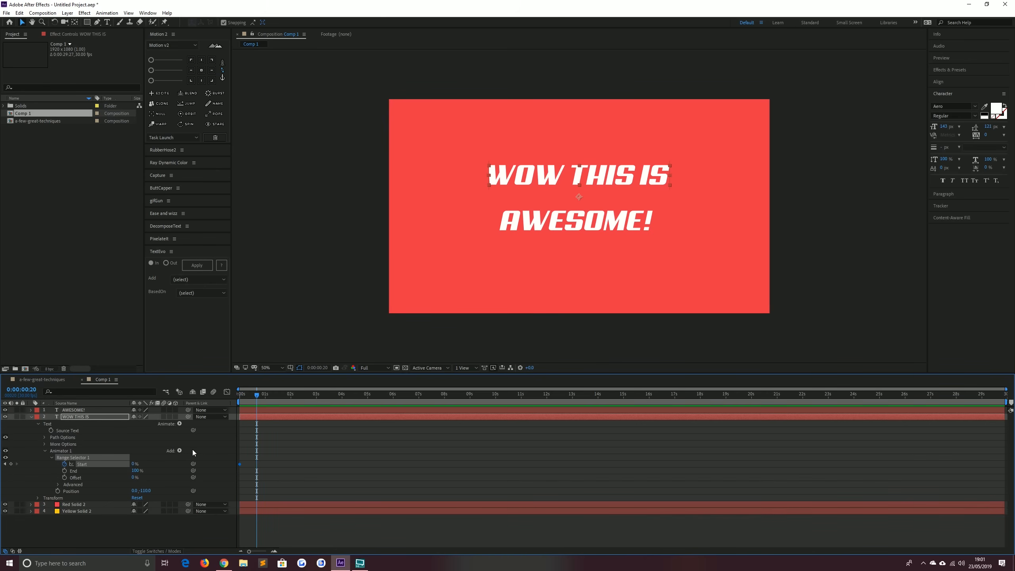
drag(133, 462, 150, 473)
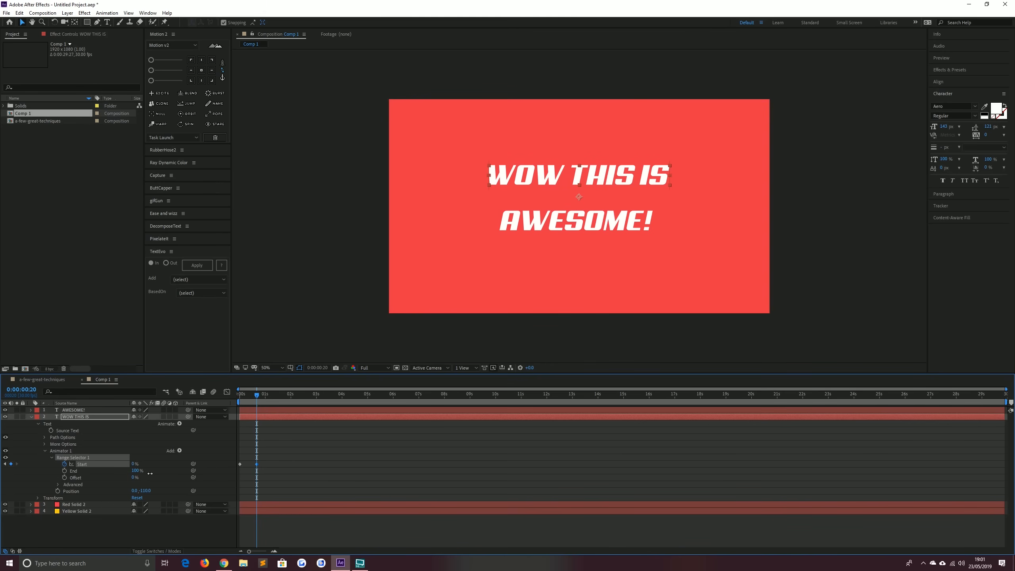
drag(150, 474, 224, 477)
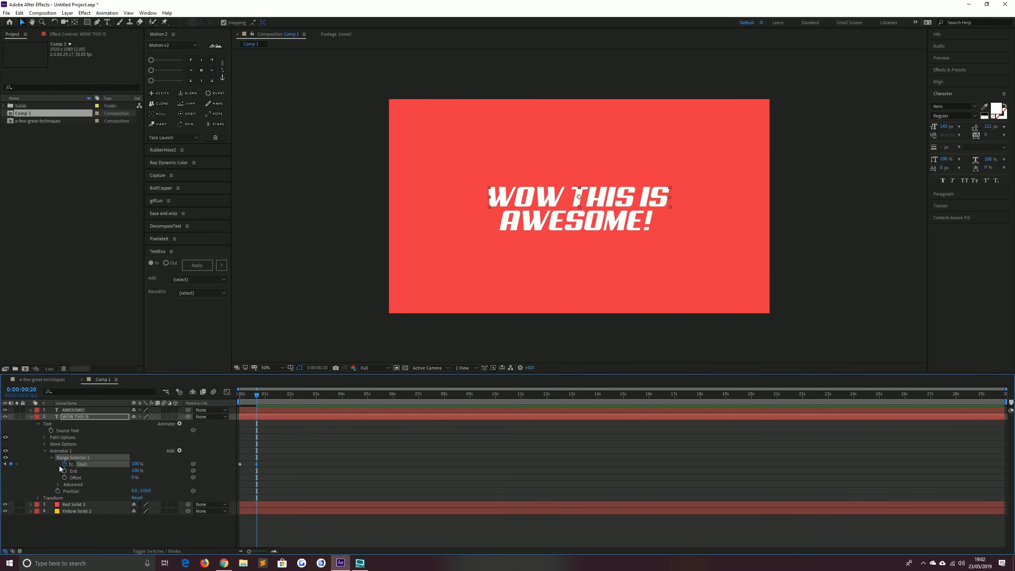
Set the range selector's Advanced Ease High and Ease Low both to 100%
click(57, 484)
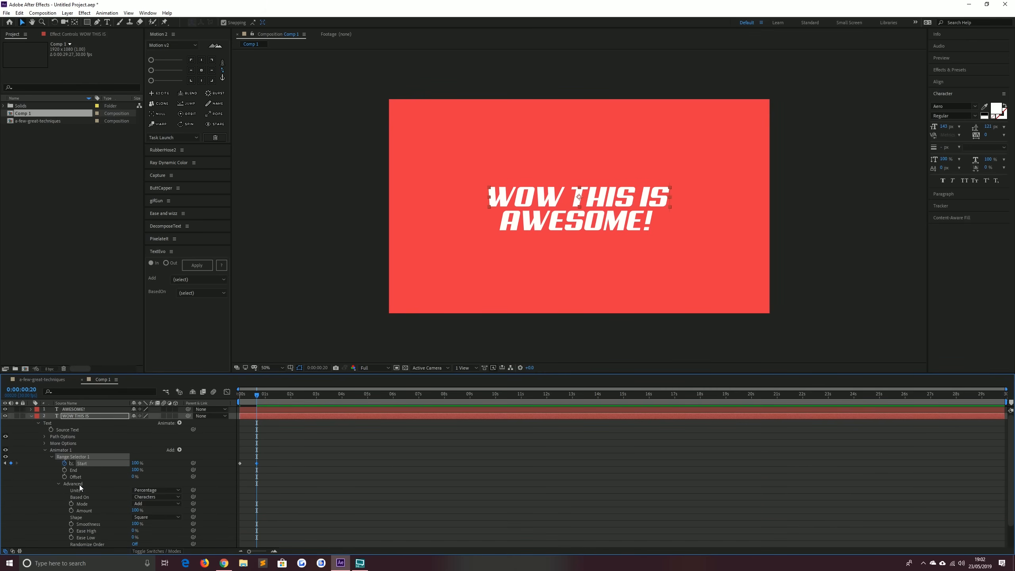
scroll(79, 484, down, 1)
click(134, 510)
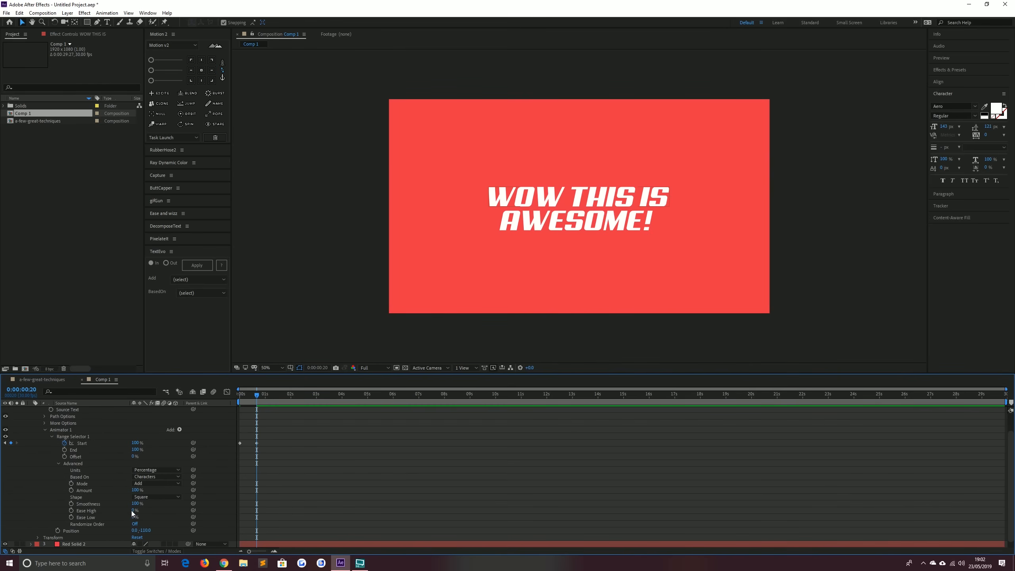
text(100)
key(Tab)
text(100)
key(Return)
Preview the WOW THIS IS animation and inspect its Start keyframes in the graph editor
key(Home)
key(space)
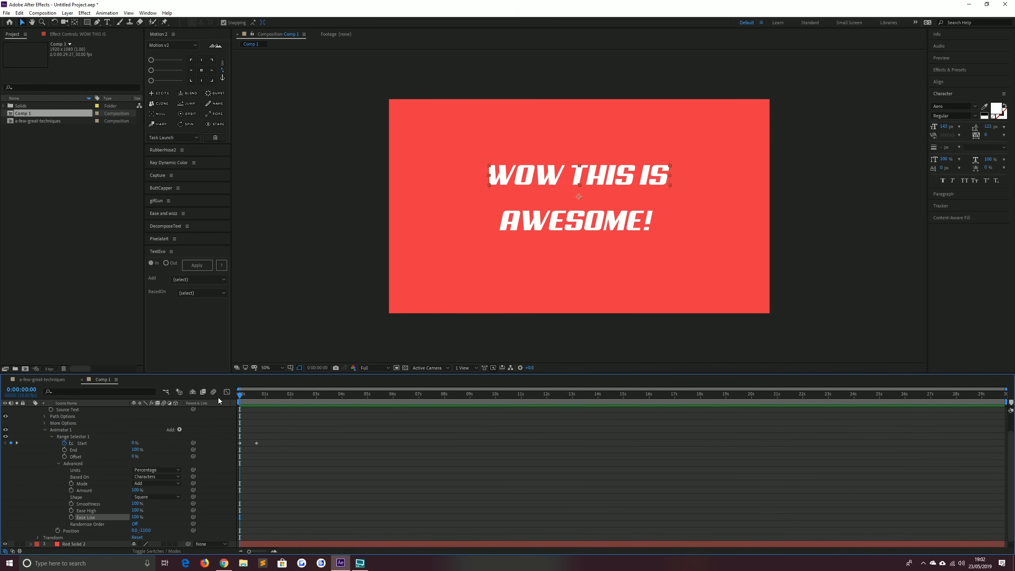
key(space)
drag(281, 438, 232, 455)
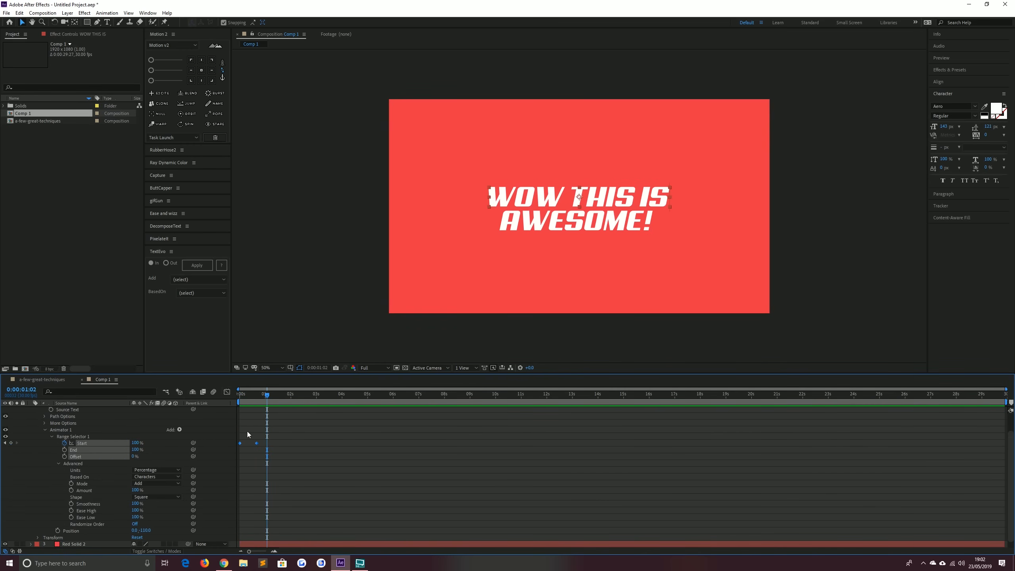
click(225, 392)
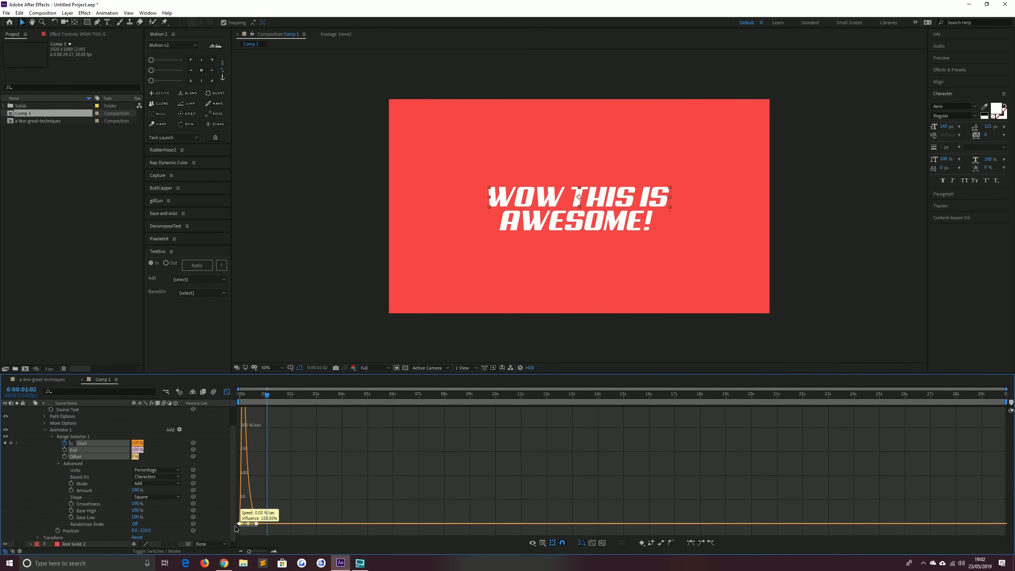
click(226, 391)
drag(253, 395, 238, 395)
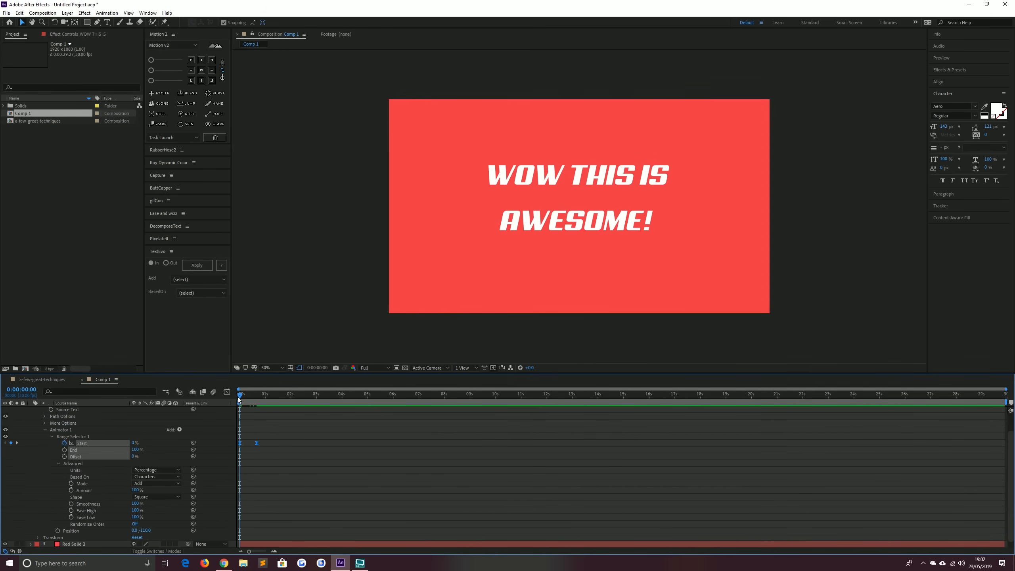
Play the animation again and scrub through the first second to check the motion
key(space)
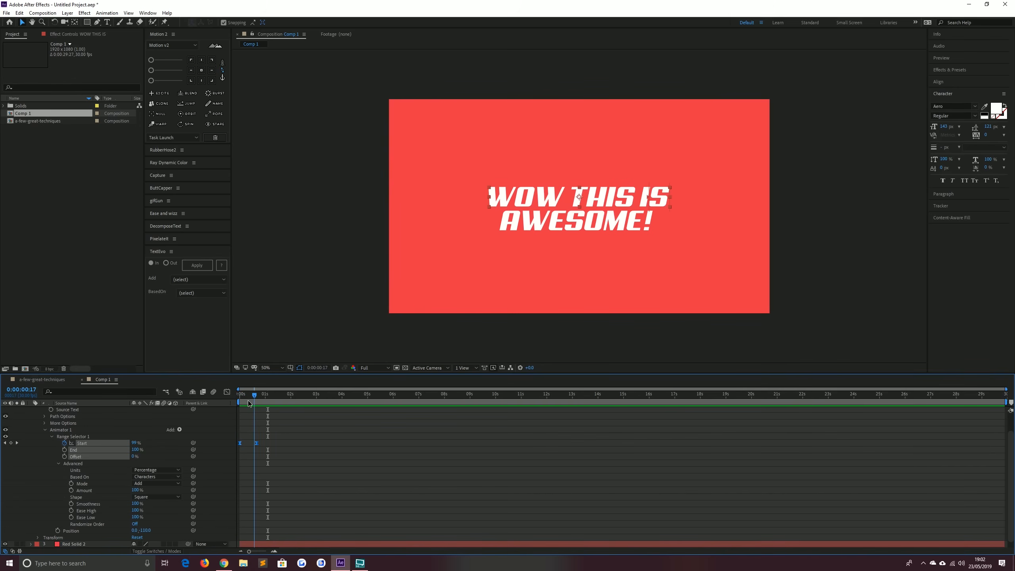
key(space)
drag(239, 403, 254, 402)
ctrl+click(256, 442)
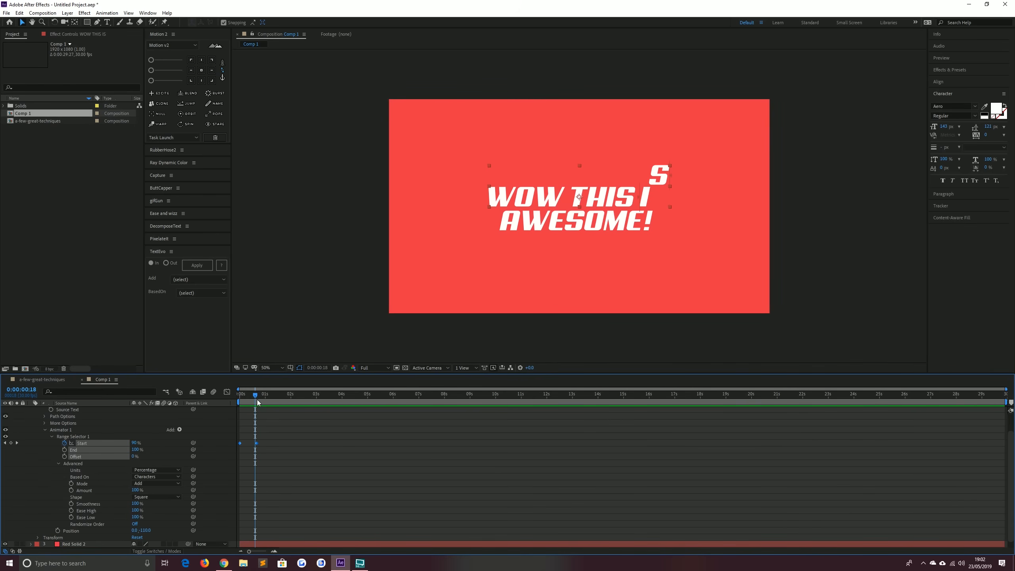
drag(257, 400, 222, 395)
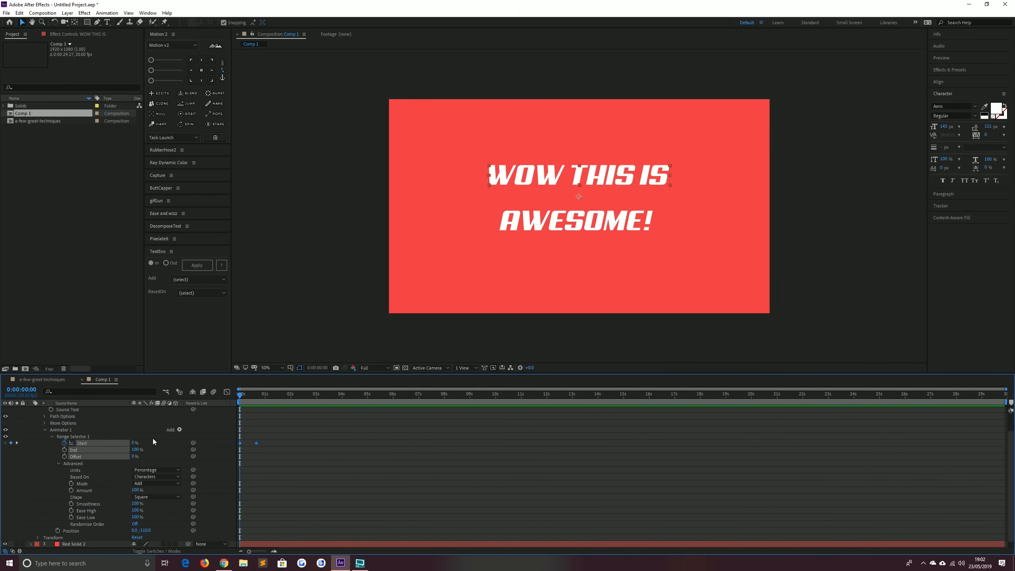
Add a Position text animator to the AWESOME! layer and set its position offset to 0, 110
key(u)
click(69, 410)
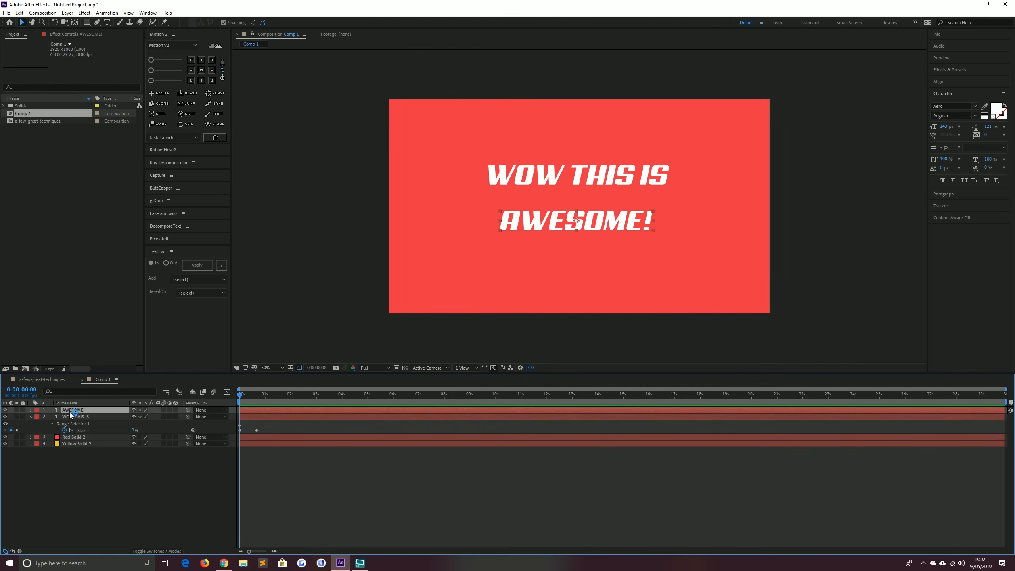
click(34, 411)
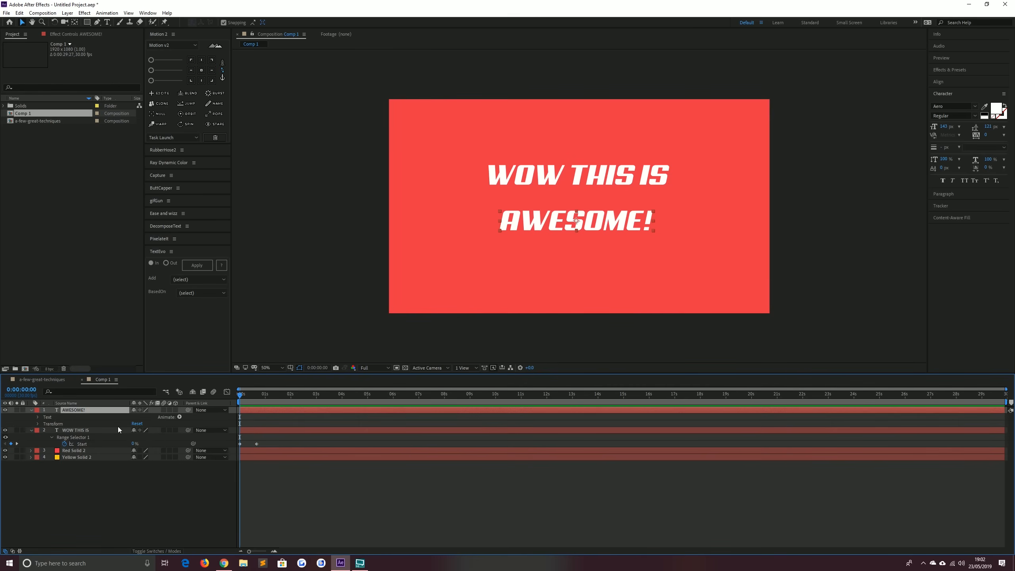
click(179, 416)
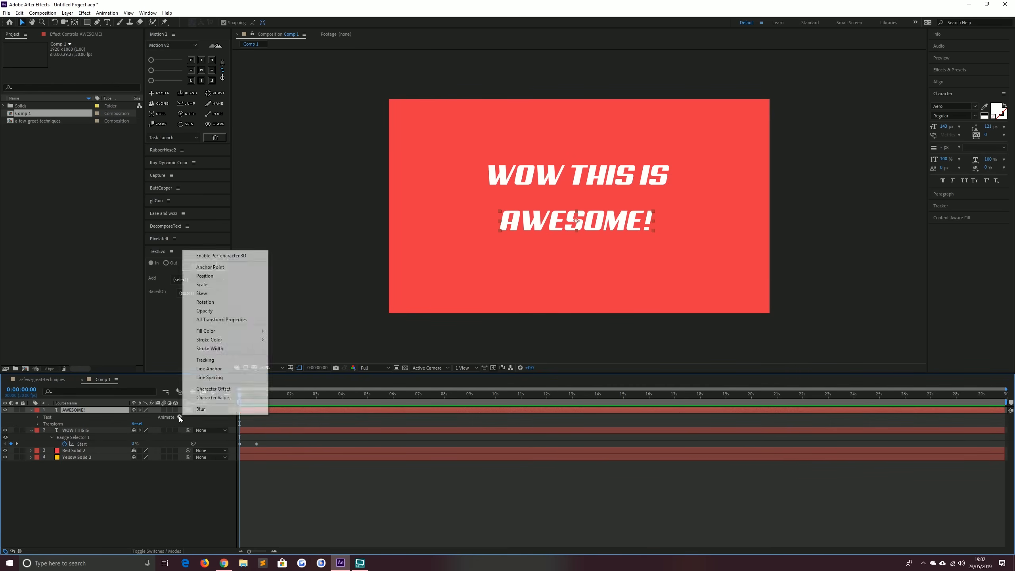
click(201, 284)
click(141, 456)
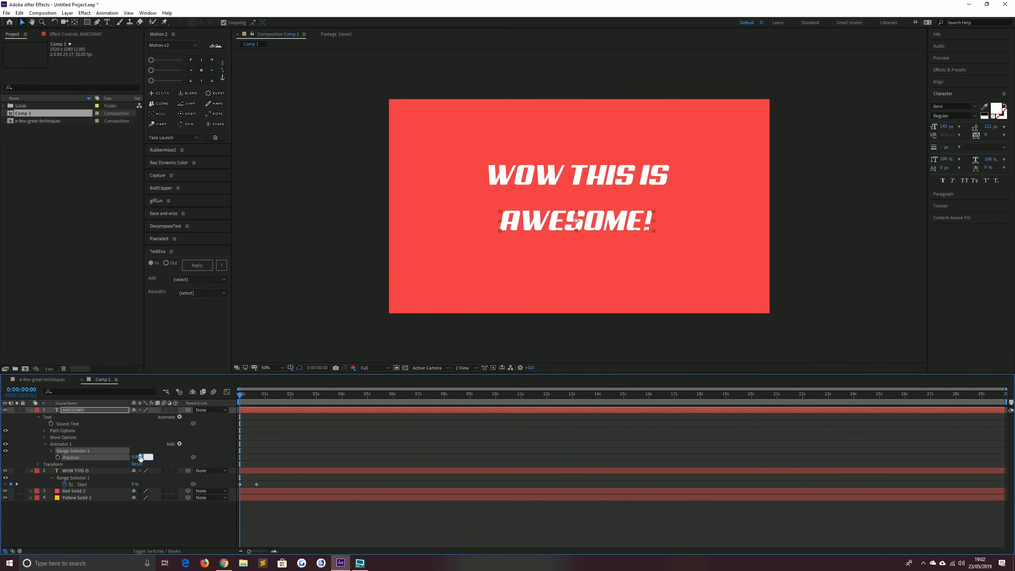
text(110)
key(Return)
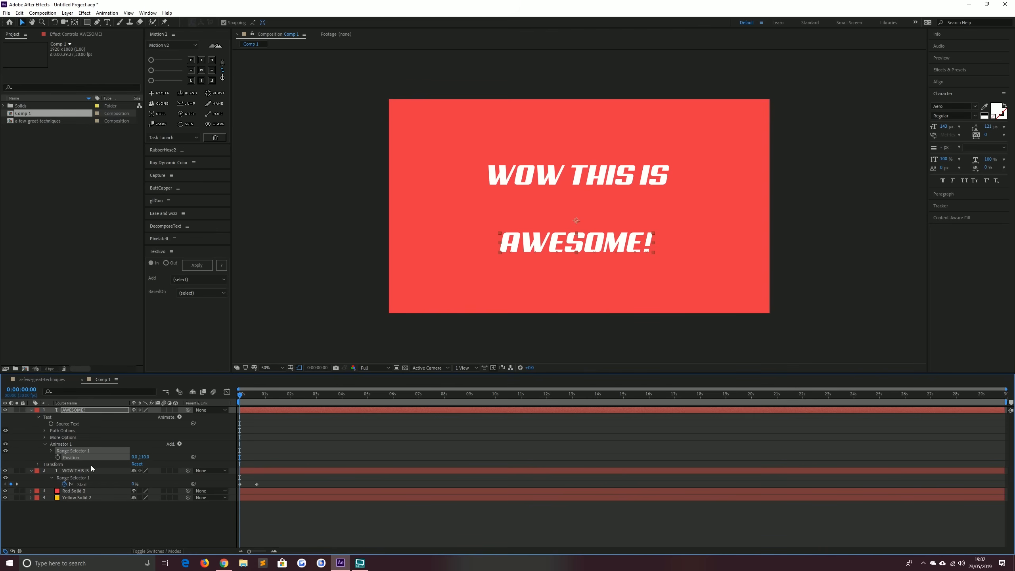
Keyframe the AWESOME! range selector Start from 0% at frame 0 to 100% at 20 frames and preview it
click(51, 450)
click(64, 457)
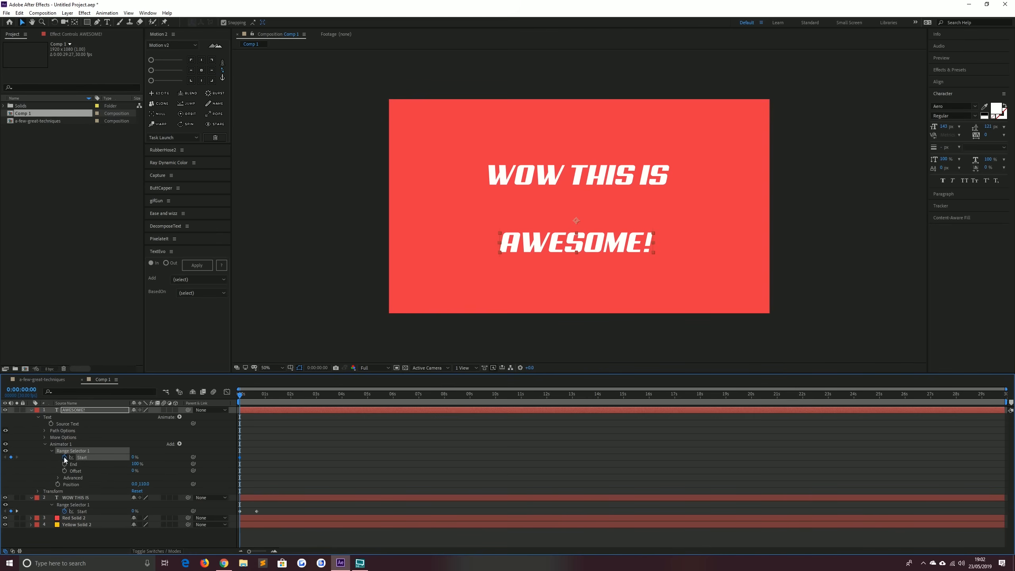
key(space)
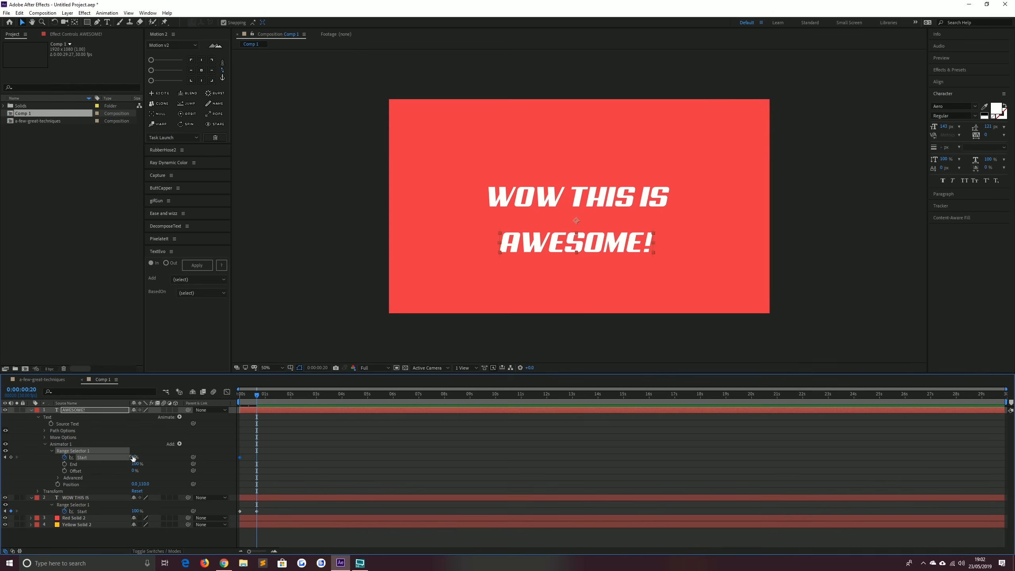
click(133, 457)
text(100)
key(Return)
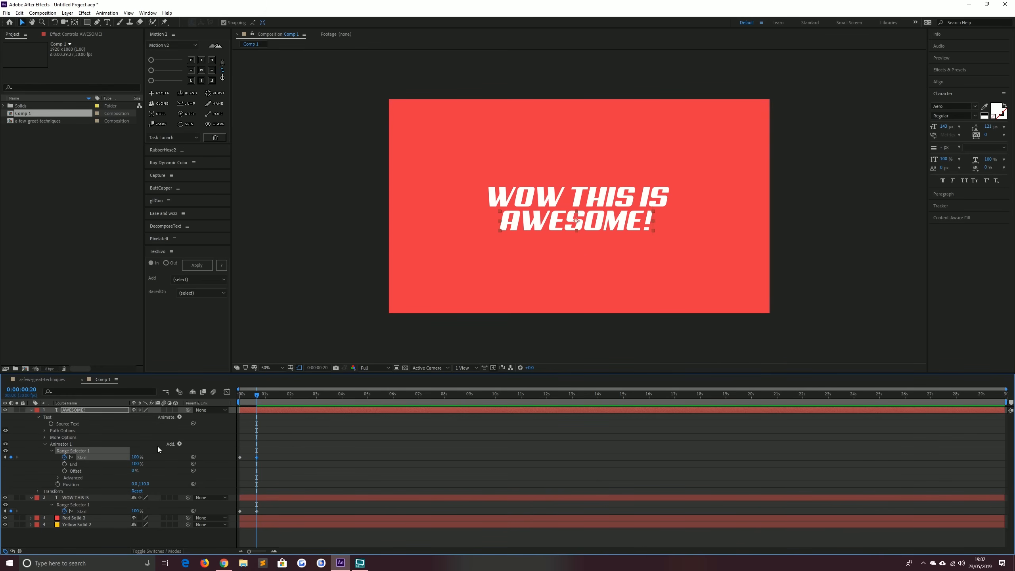
drag(248, 396, 218, 397)
key(space)
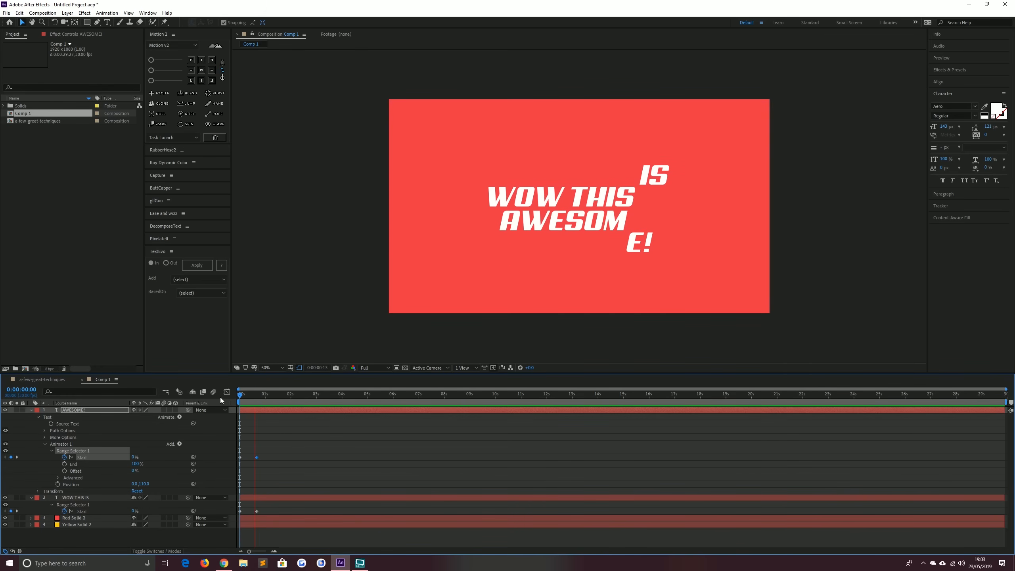
Stop playback and reveal only the animated properties of the text layers
key(space)
key(u)
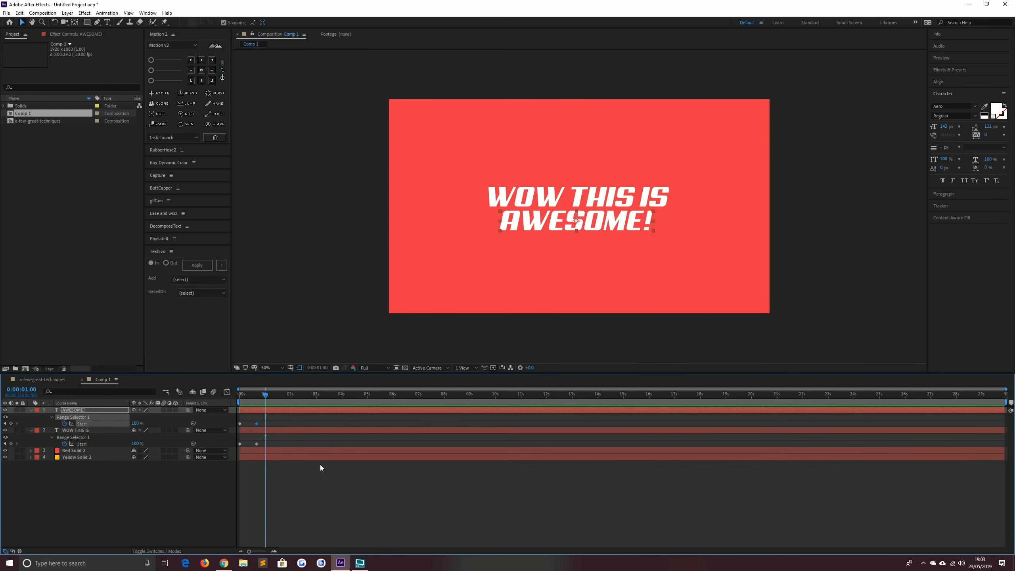
click(172, 509)
Draw a rectangular mask around the WOW THIS IS text layer's line
click(77, 430)
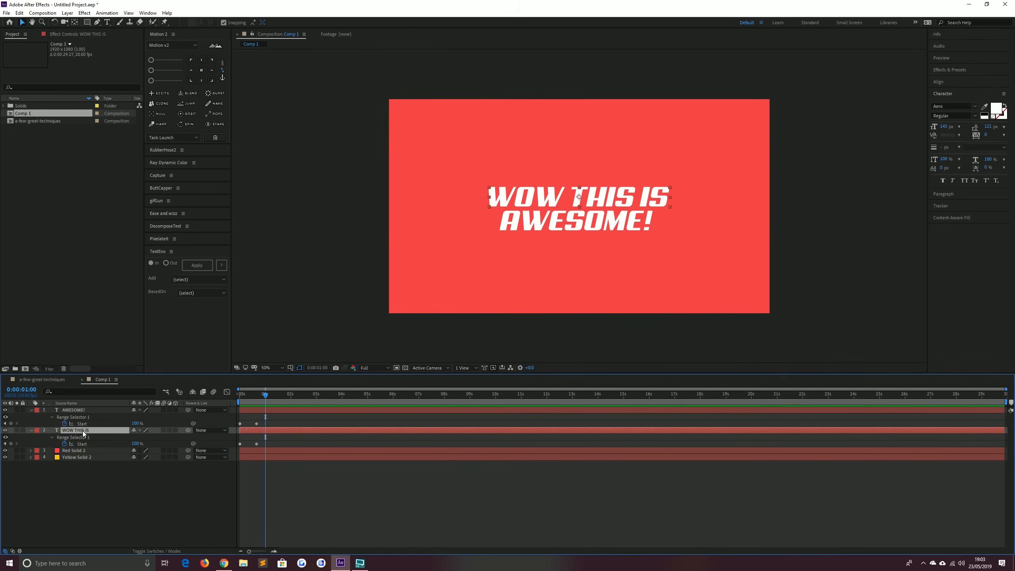
click(86, 22)
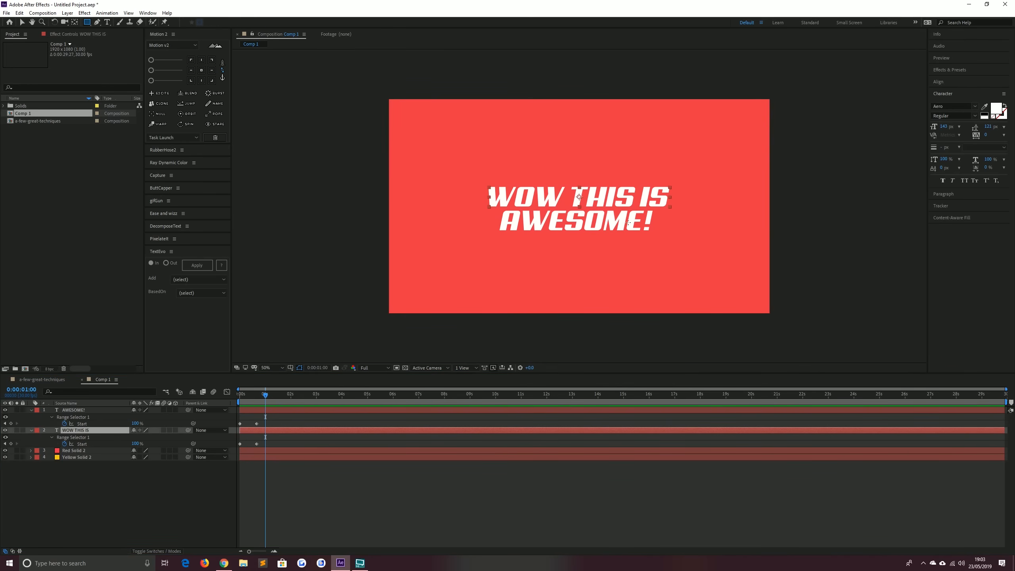
scroll(610, 191, up, 2)
key(space)
scroll(571, 177, down, 1)
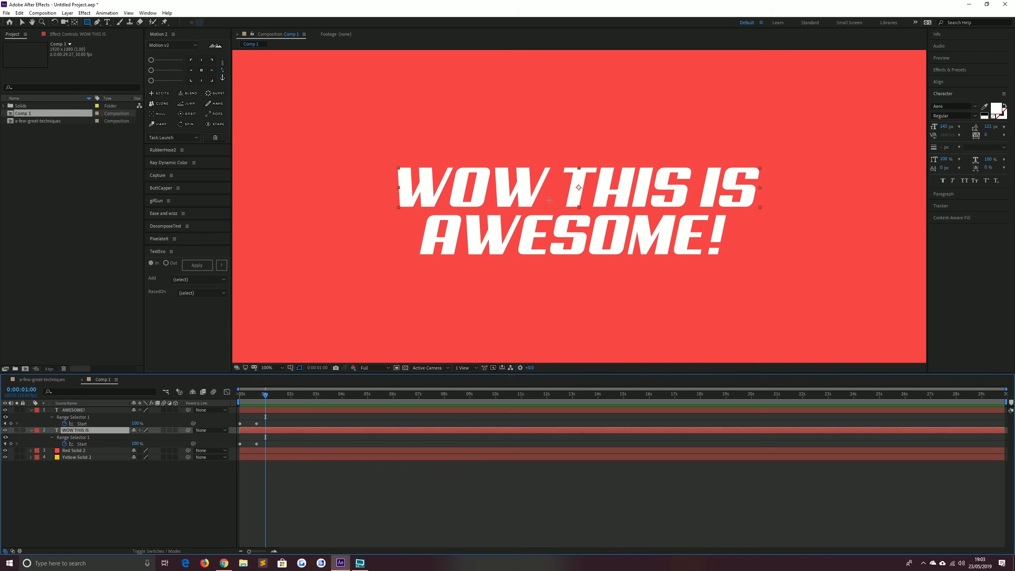
drag(572, 176, 558, 196)
drag(748, 185, 383, 229)
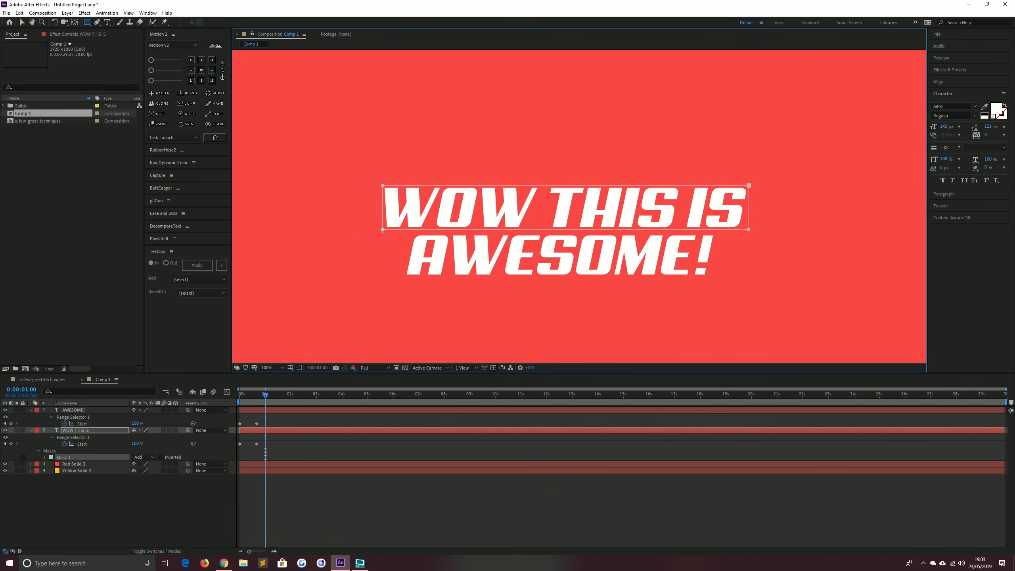
Draw a rectangular mask around the AWESOME! text layer's line
click(89, 409)
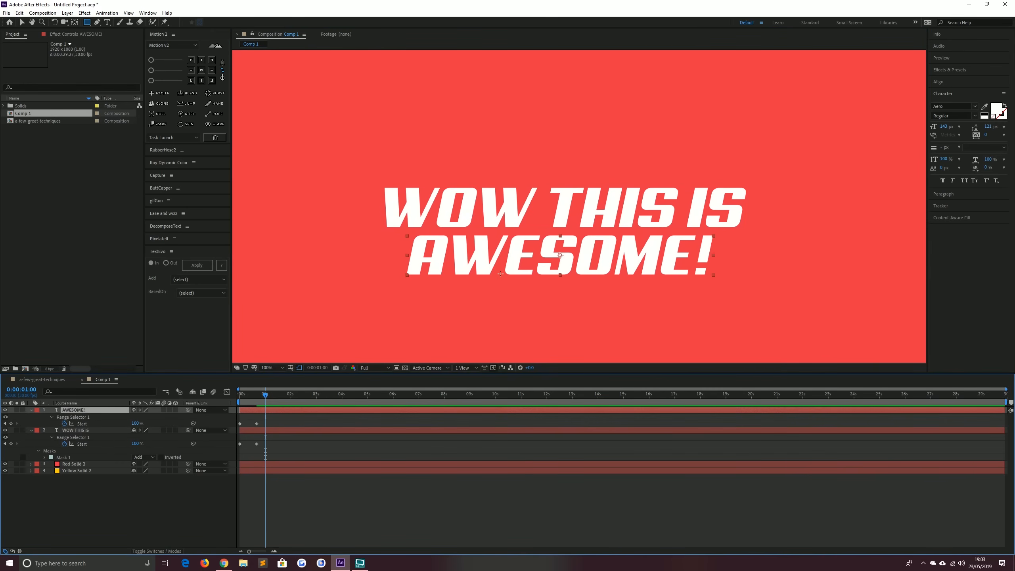
drag(712, 275, 405, 235)
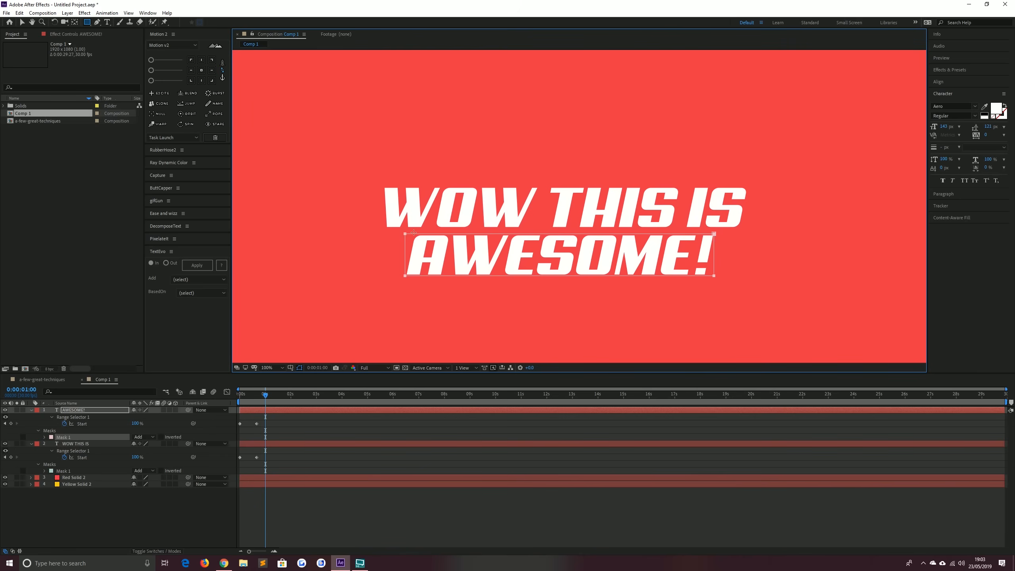
key(comma)
click(21, 22)
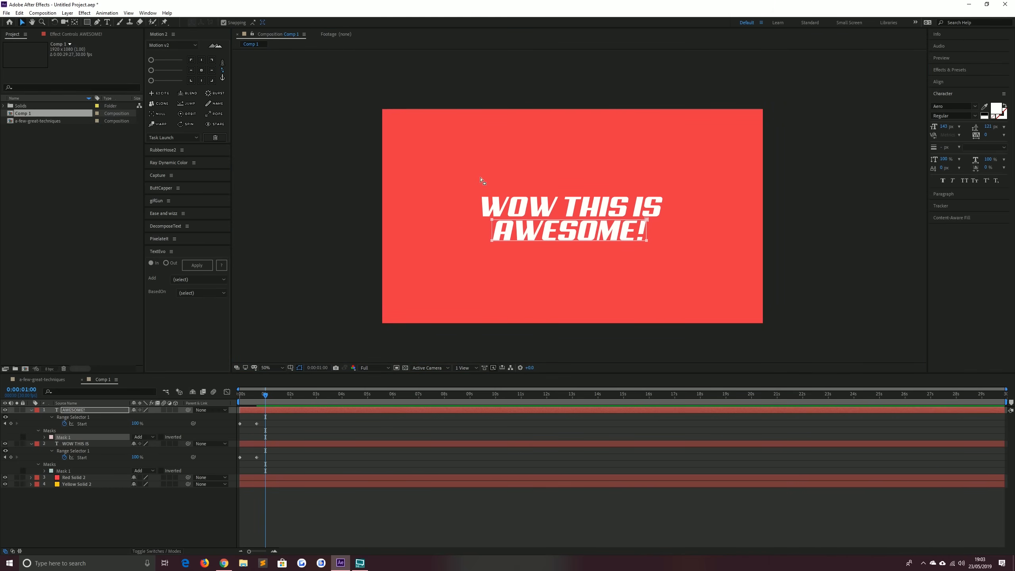
Preview the masked text animation from the start of the composition
click(243, 395)
key(space)
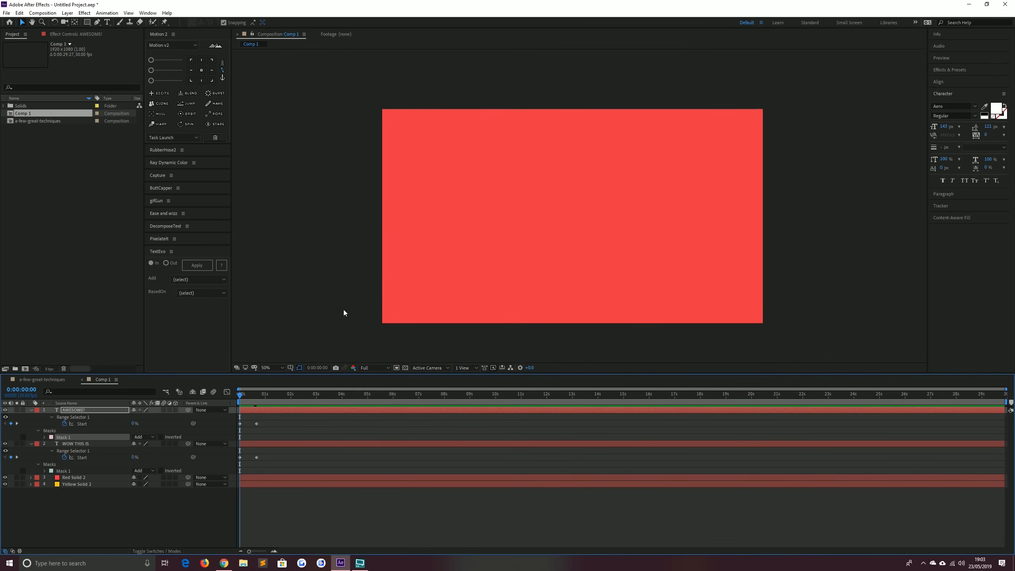
key(space)
click(245, 397)
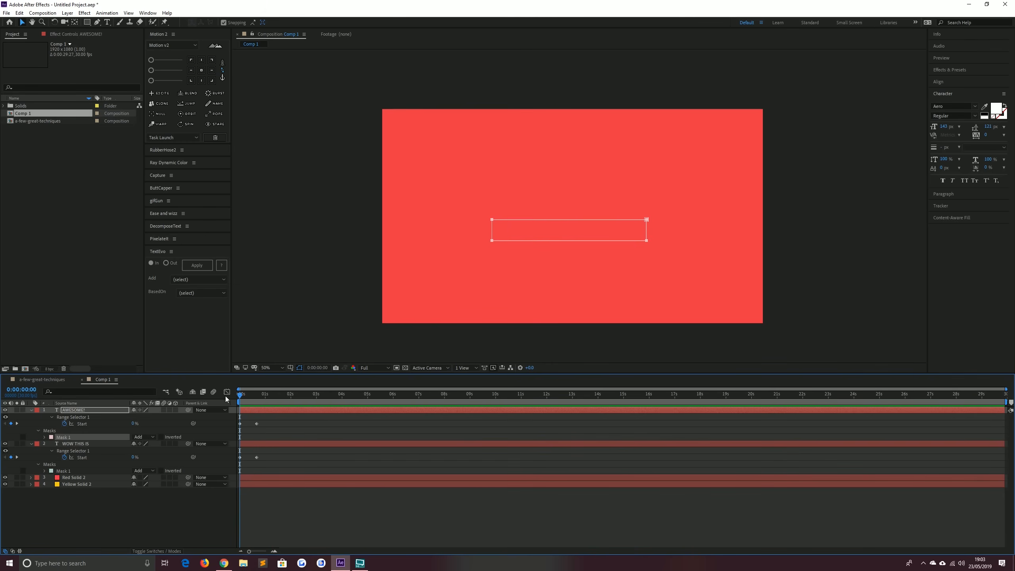
key(space)
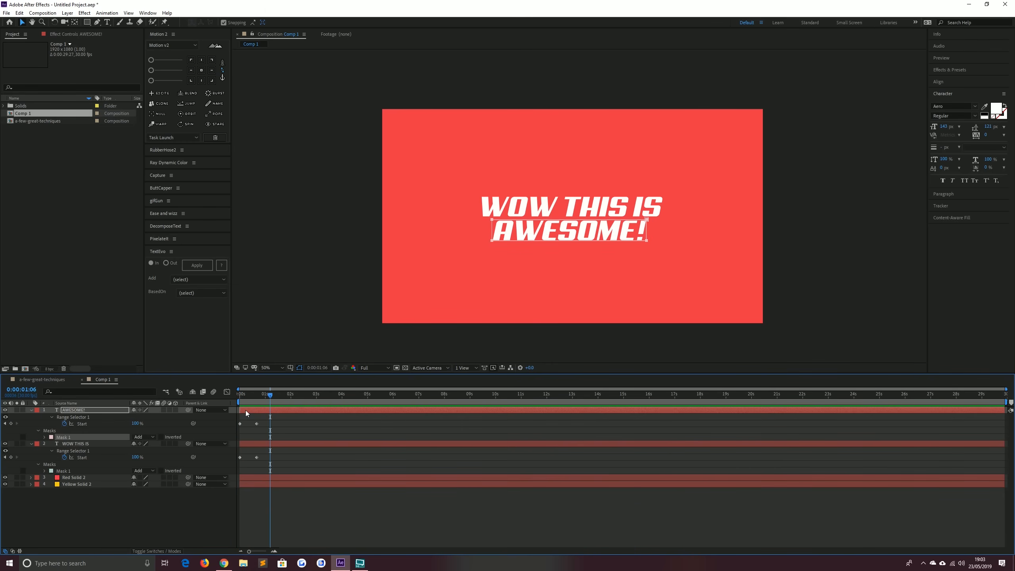
Shift the AWESOME! layer a few frames later in time and preview the staggered animation
drag(245, 410, 249, 409)
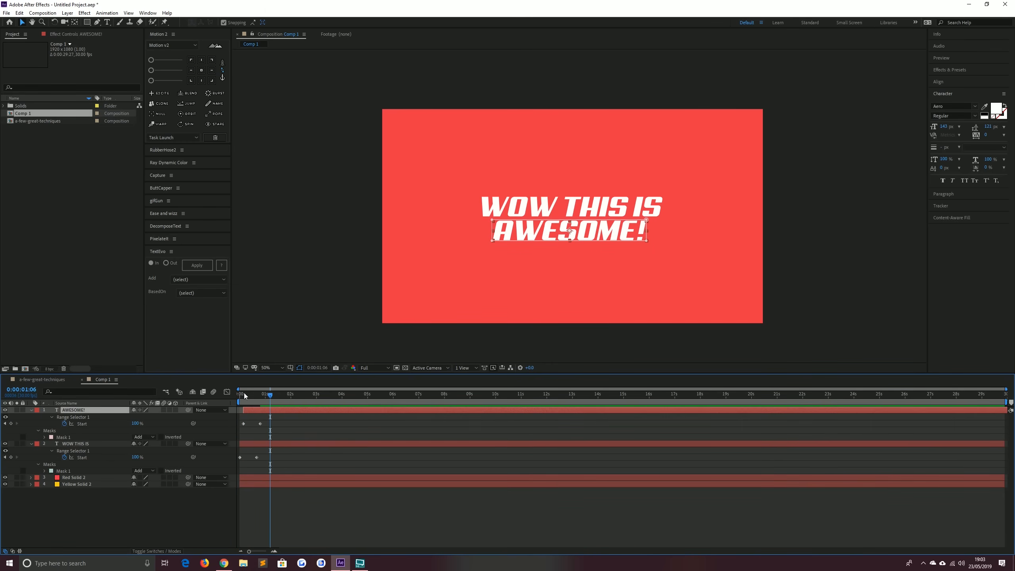
click(244, 394)
key(space)
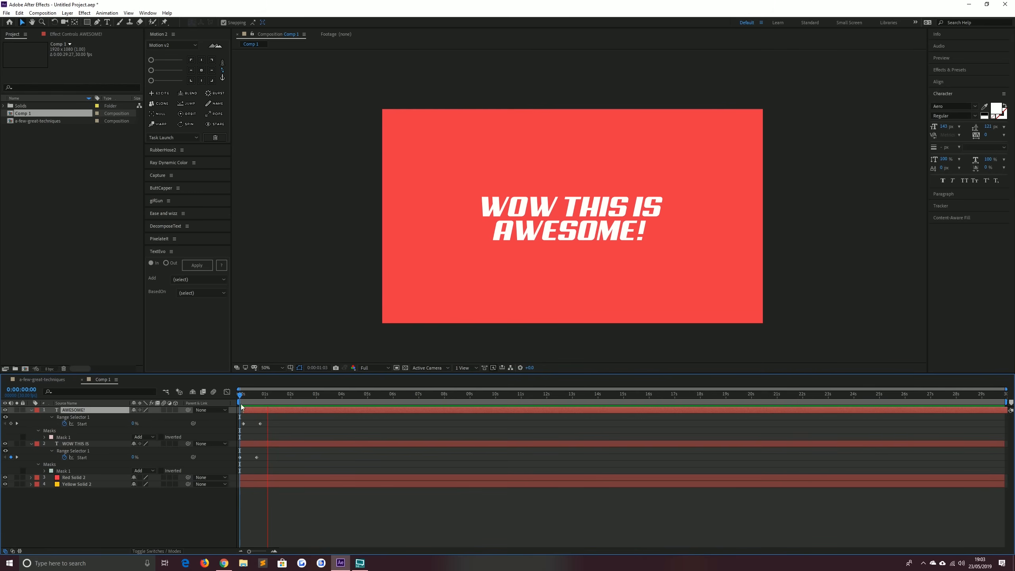
key(space)
click(164, 410)
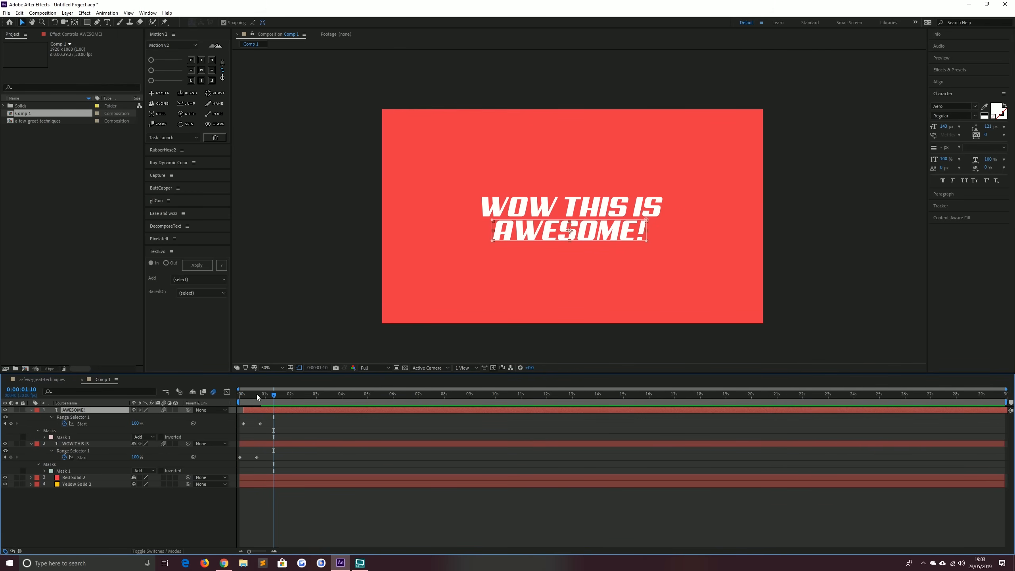
drag(257, 393, 238, 394)
key(space)
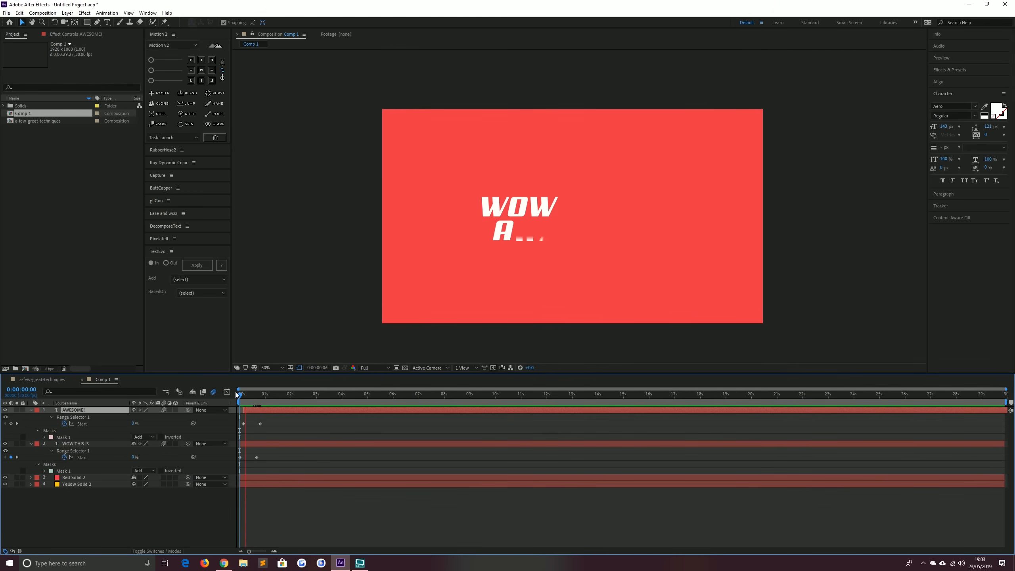
key(space)
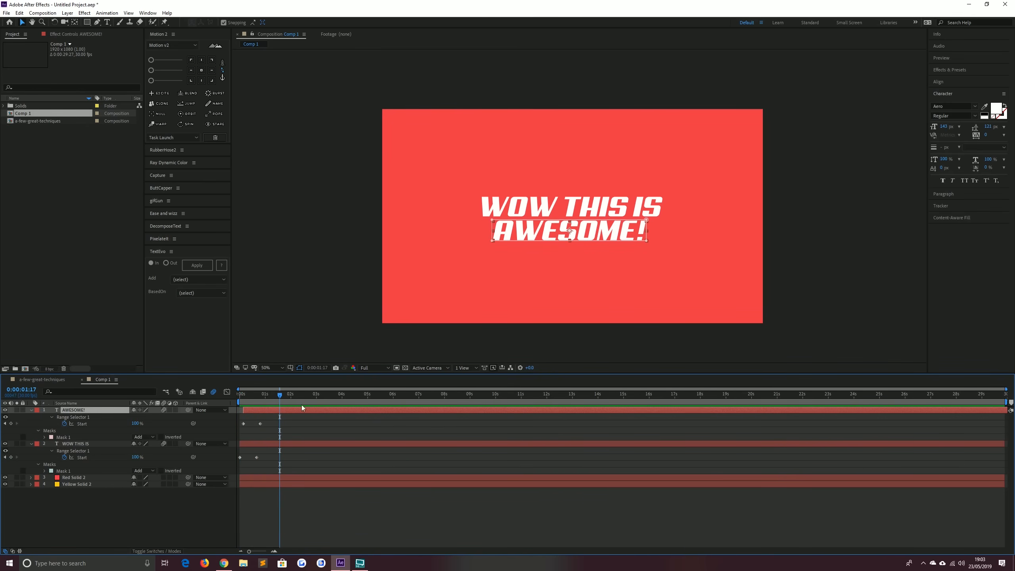
Select the Pen tool and set its stroke color to white
key(Home)
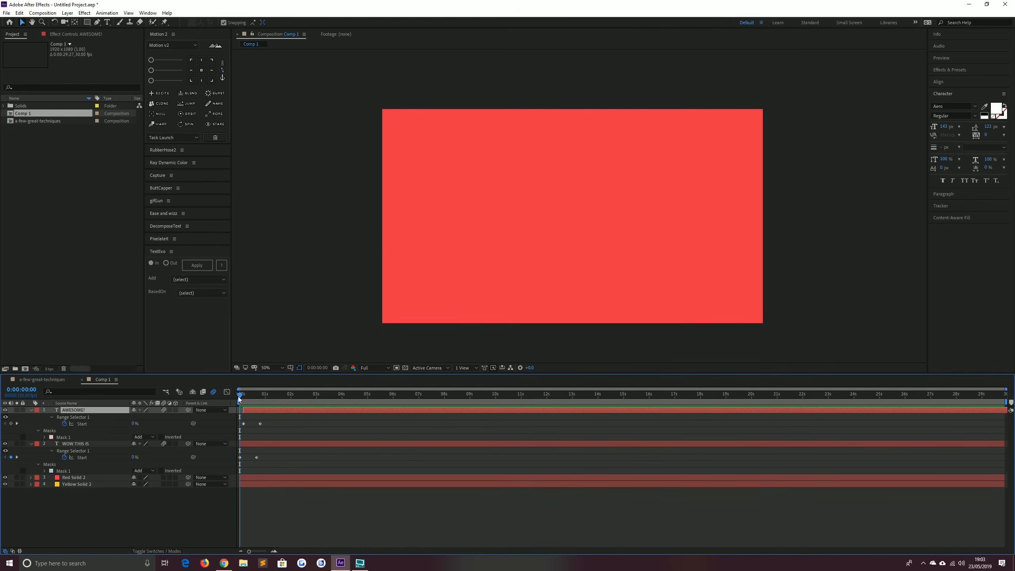
drag(242, 395, 269, 395)
click(277, 533)
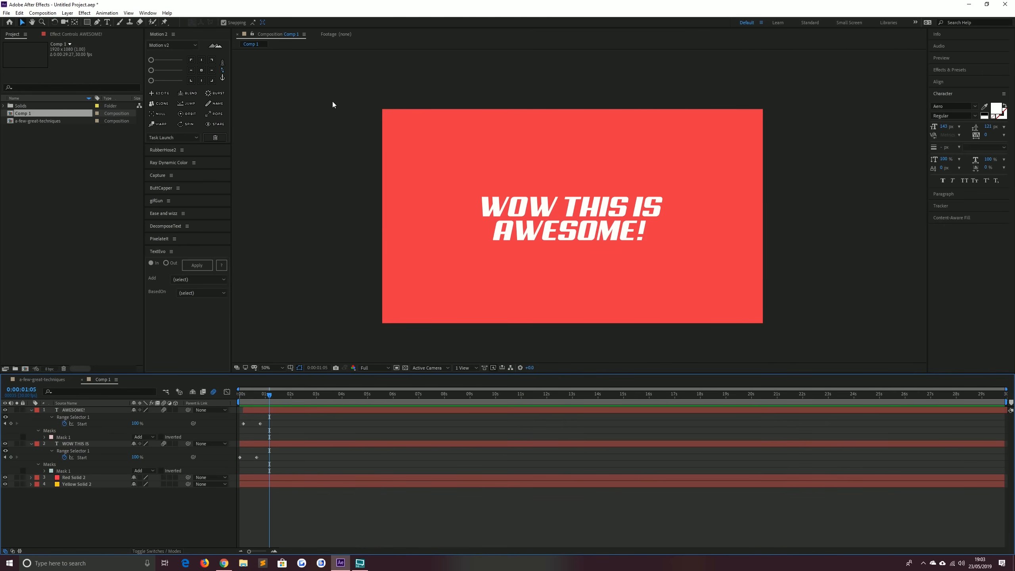
click(96, 22)
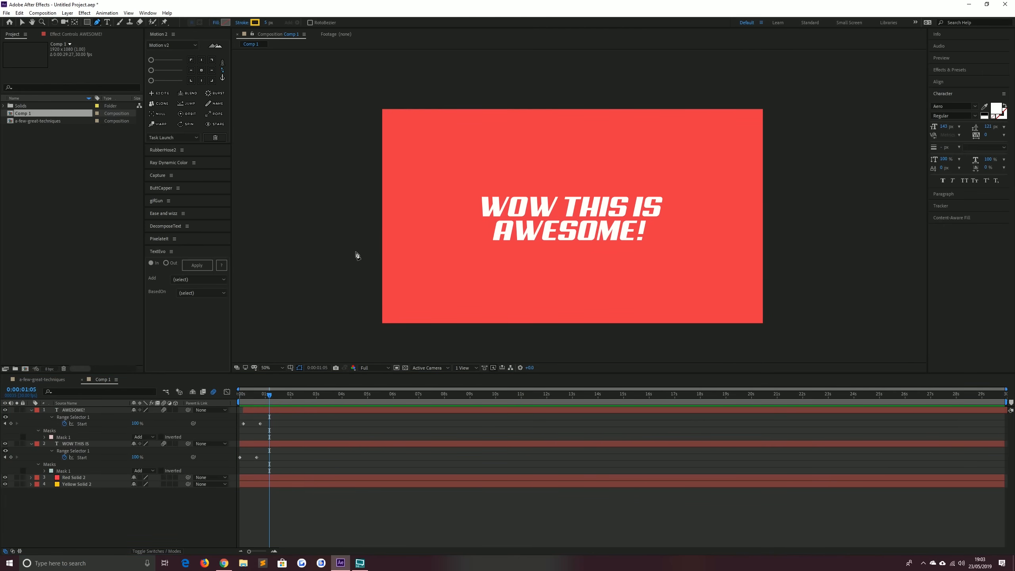
click(254, 22)
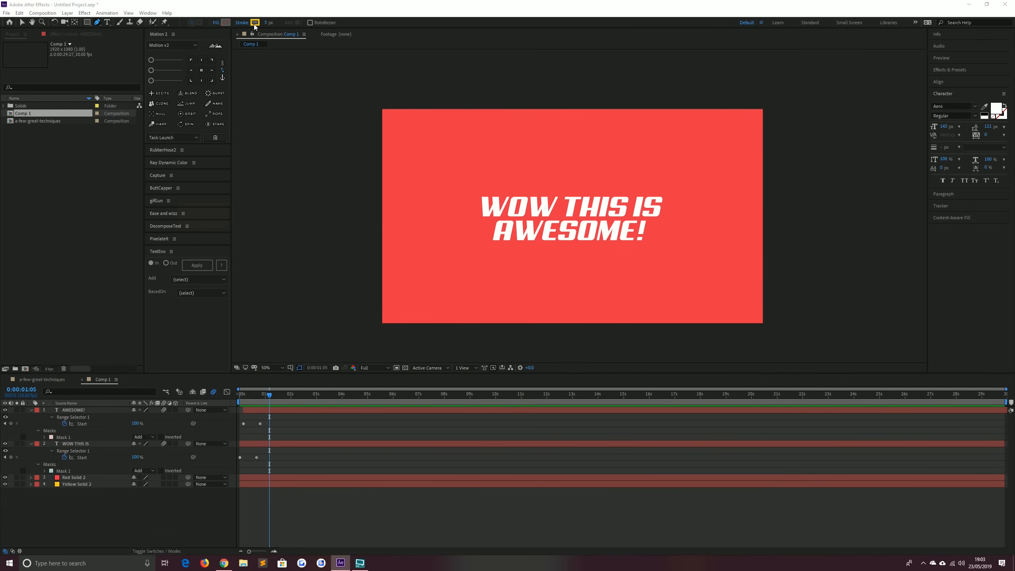
click(330, 177)
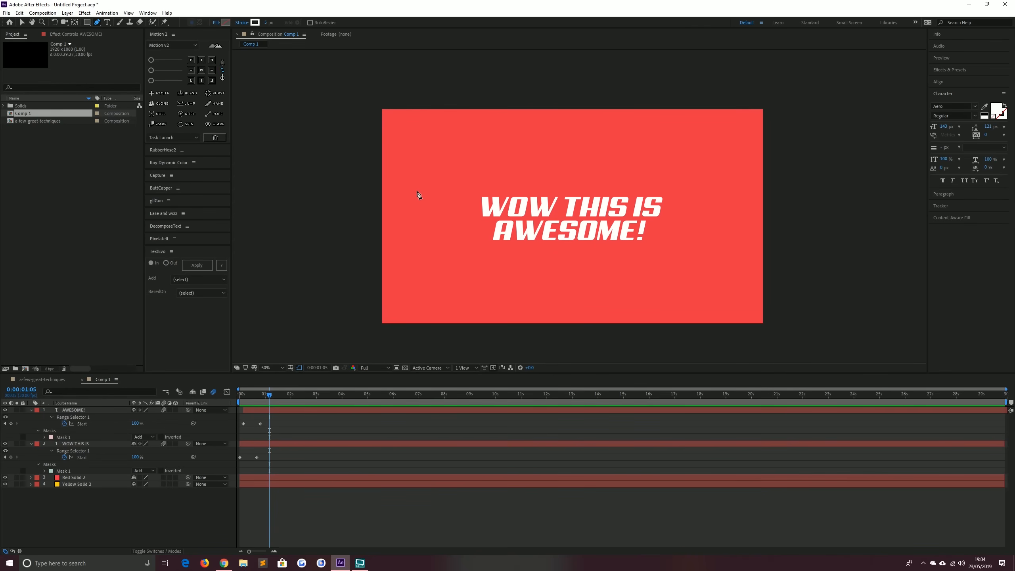
Draw a curved swoosh path with the Pen tool looping around the text
click(438, 172)
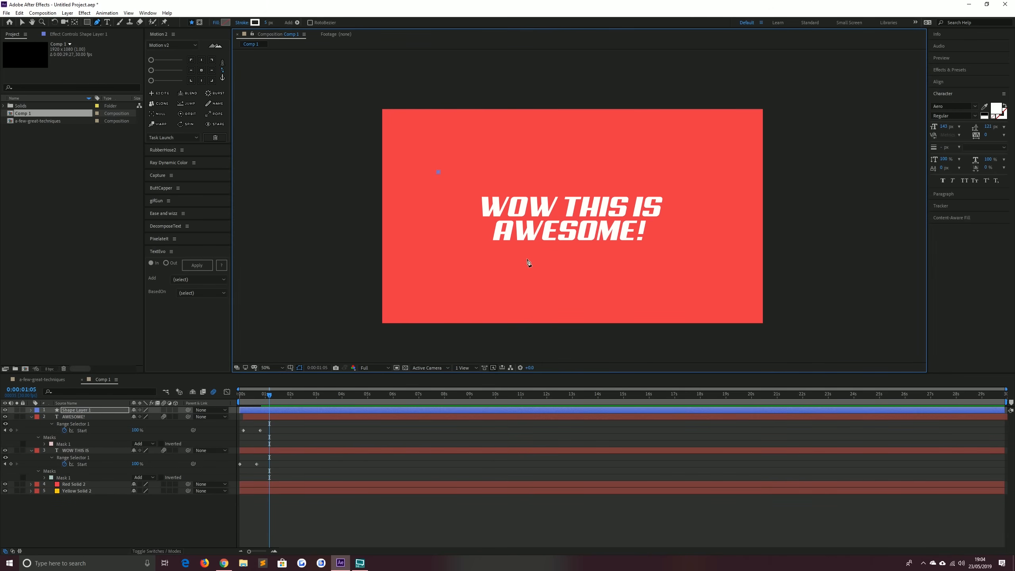
drag(527, 260, 603, 253)
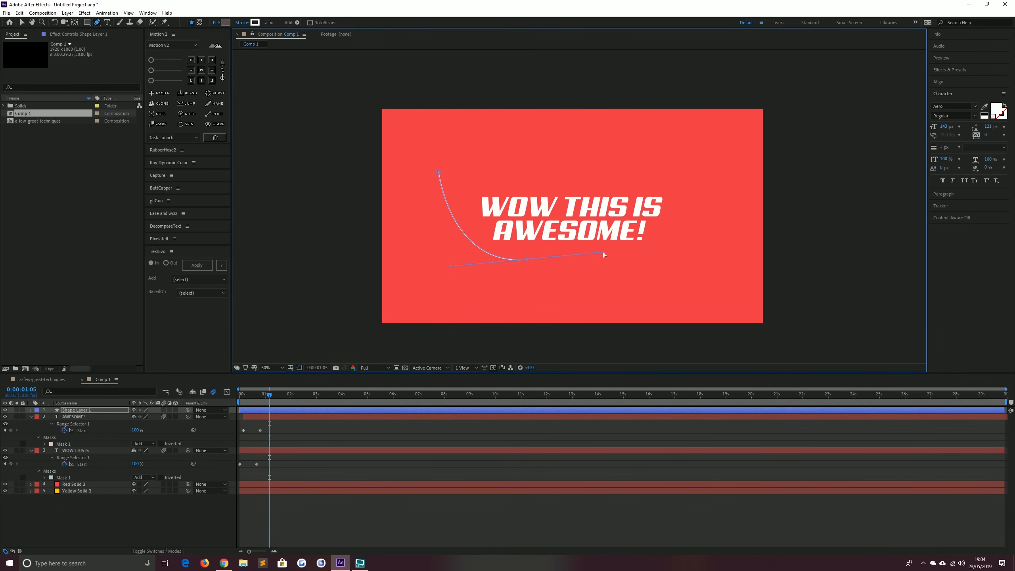
drag(668, 174, 699, 192)
click(683, 235)
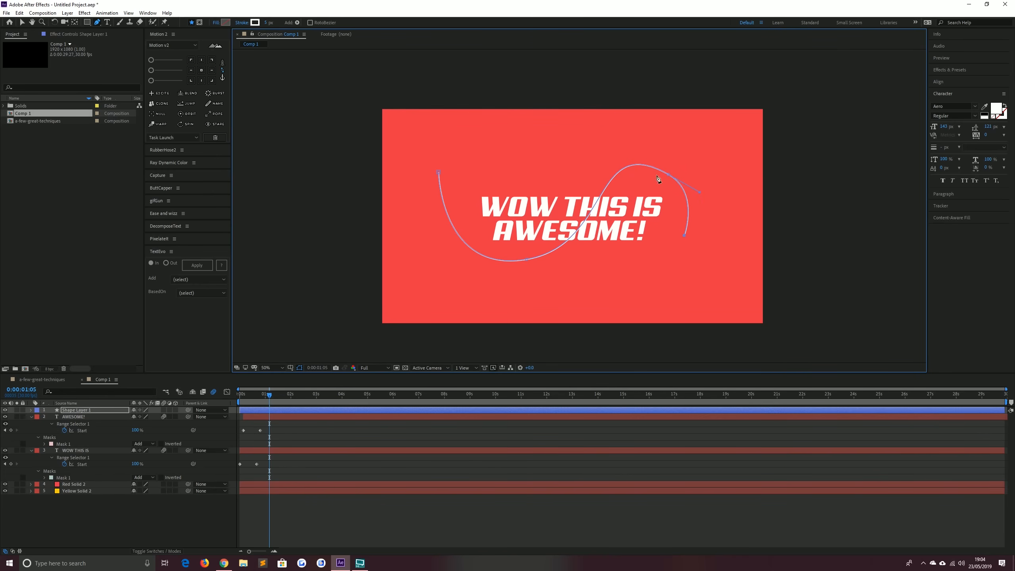
Adjust the swoosh path's Bezier handles to smooth the curve
click(525, 259)
drag(441, 274, 430, 256)
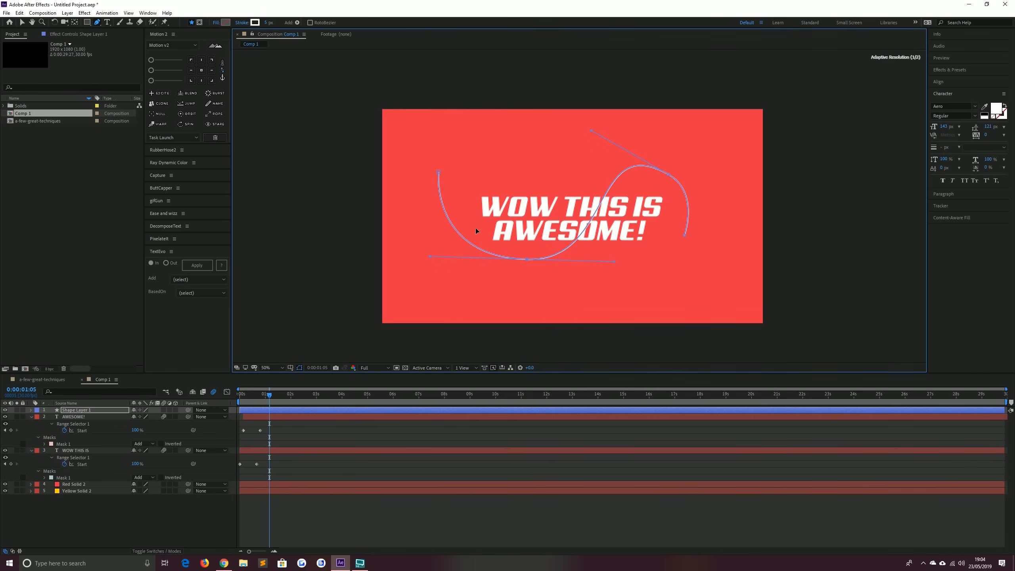
drag(594, 134, 610, 159)
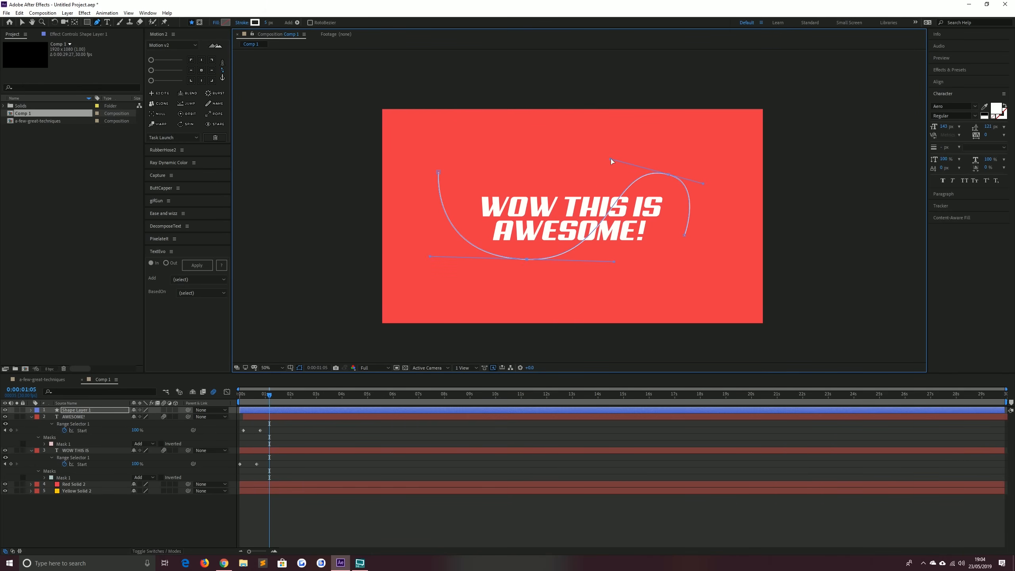
click(21, 21)
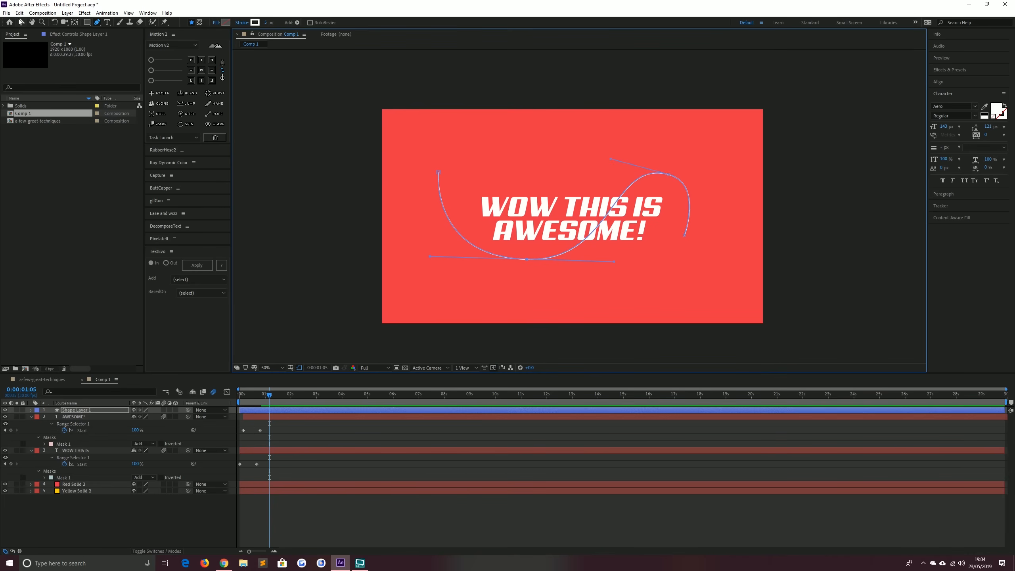
Add a Trim Paths operator to the shape layer's contents
click(31, 410)
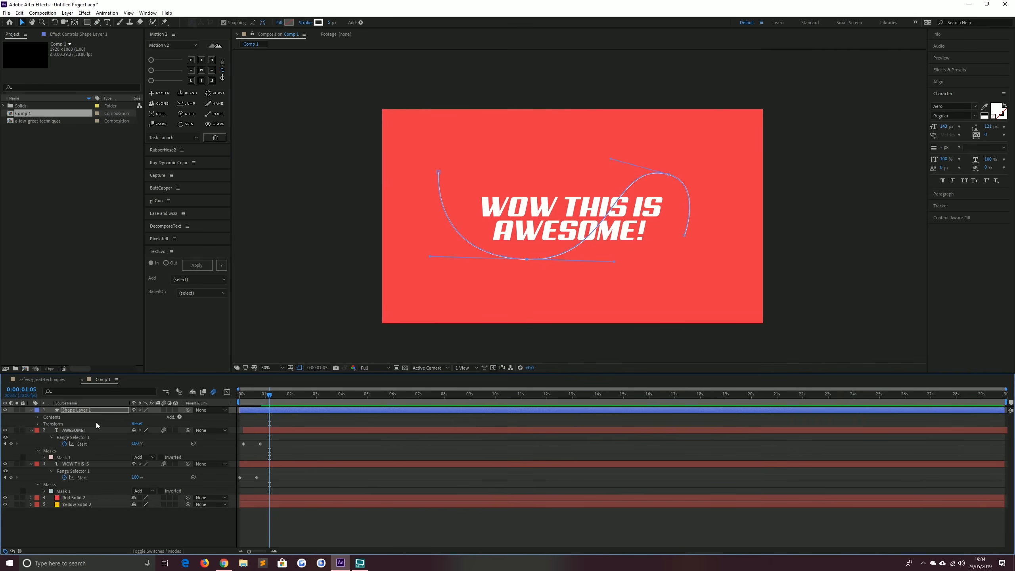
click(180, 417)
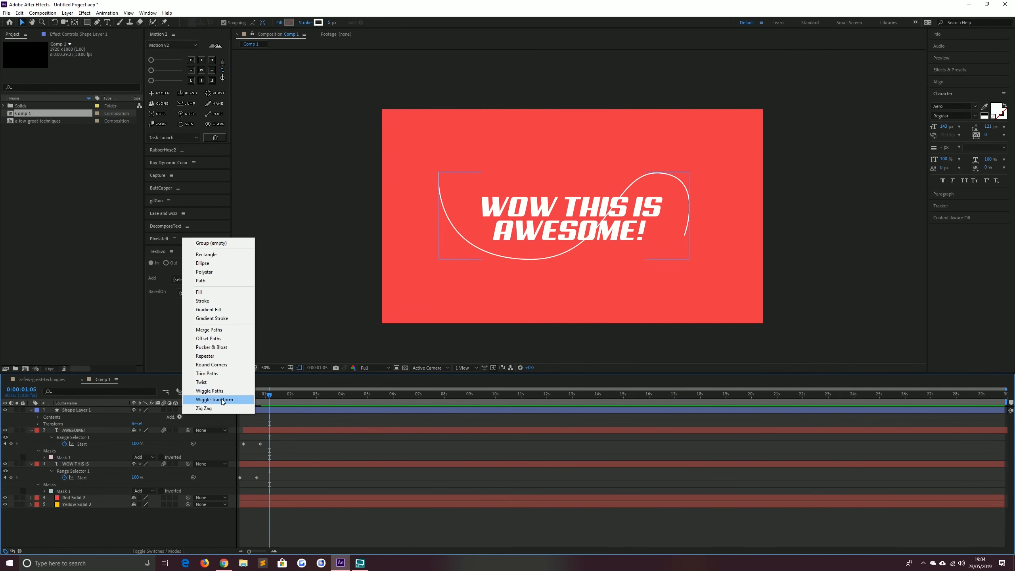
click(211, 375)
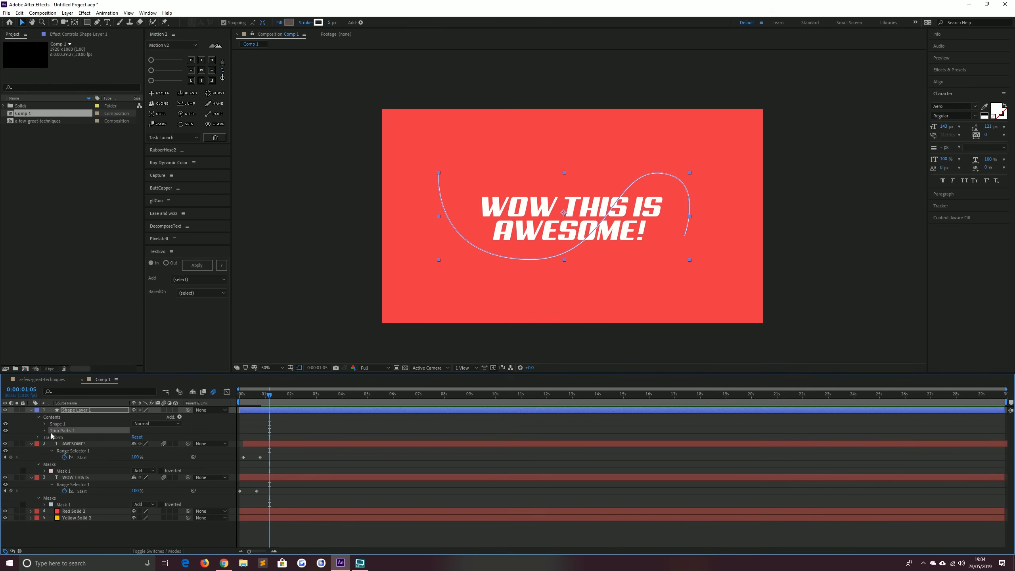
Set Trim Paths End to 0% and add keyframes for Start and End
click(45, 431)
mouse_move(137, 444)
mouse_down()
mouse_move(102, 444)
mouse_move(138, 443)
mouse_move(113, 443)
mouse_up()
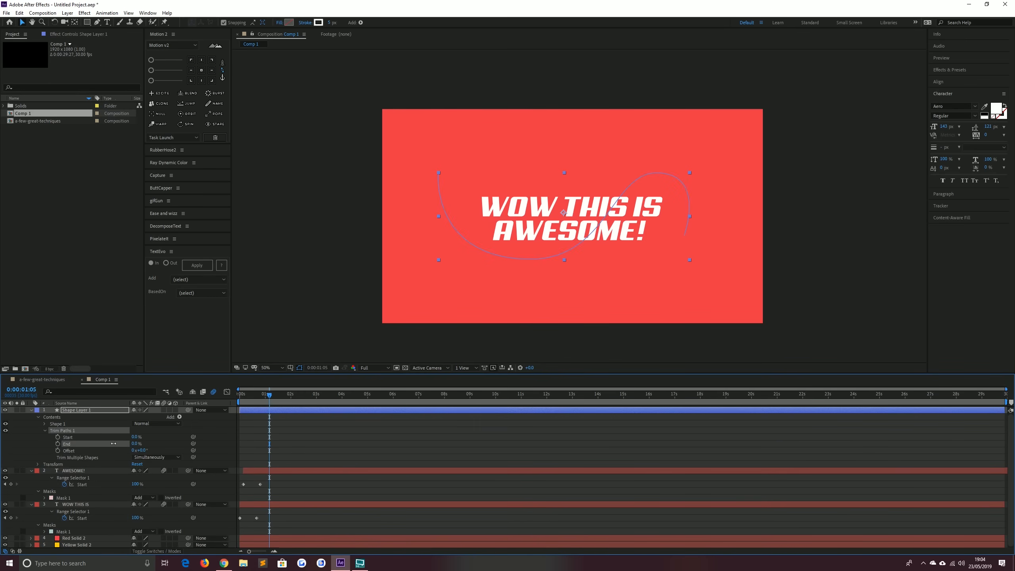
click(58, 443)
click(57, 437)
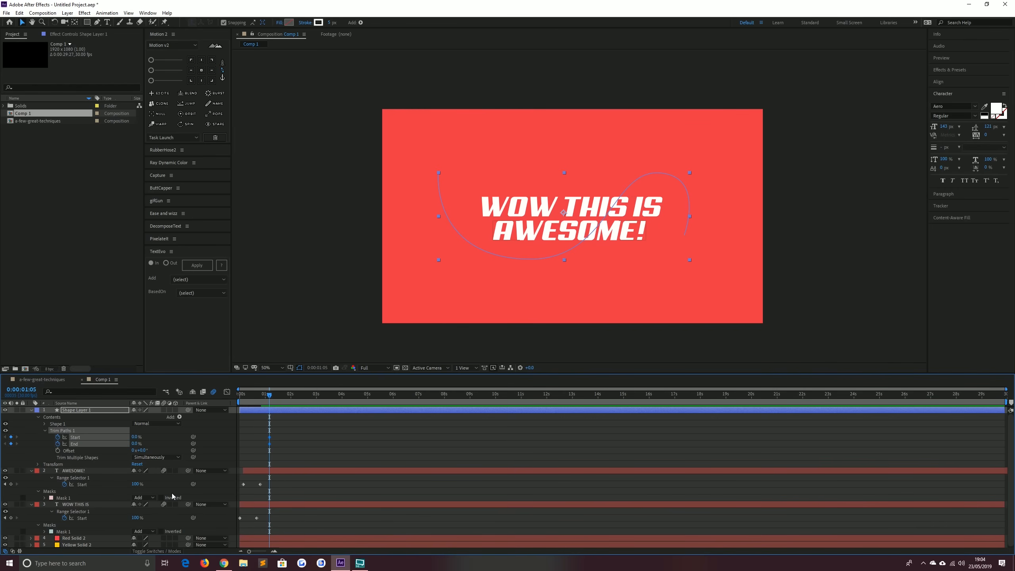
Set Trim Paths End to 100% at a later frame and apply Easy Ease to the keyframes
key(space)
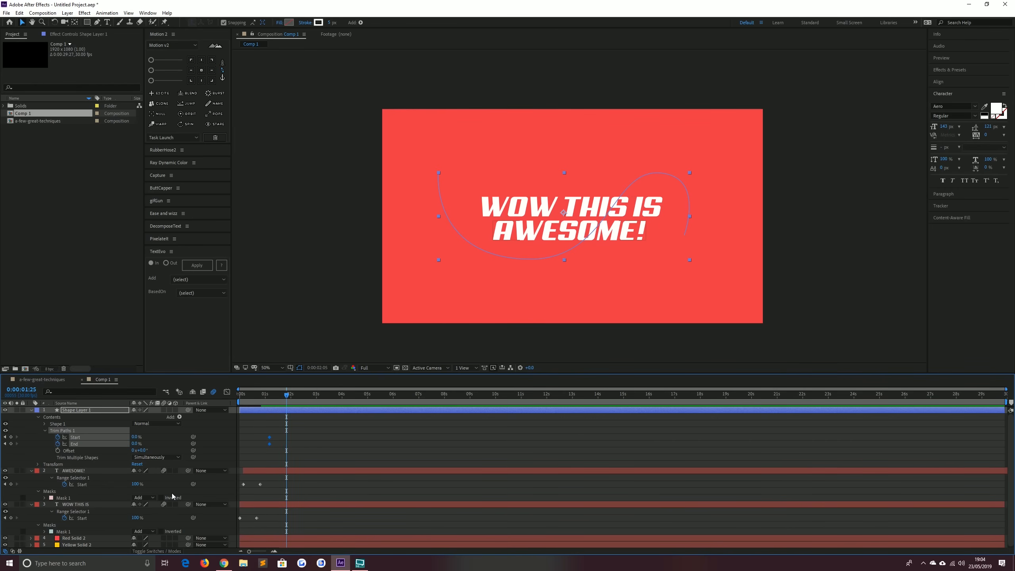
drag(136, 443, 148, 437)
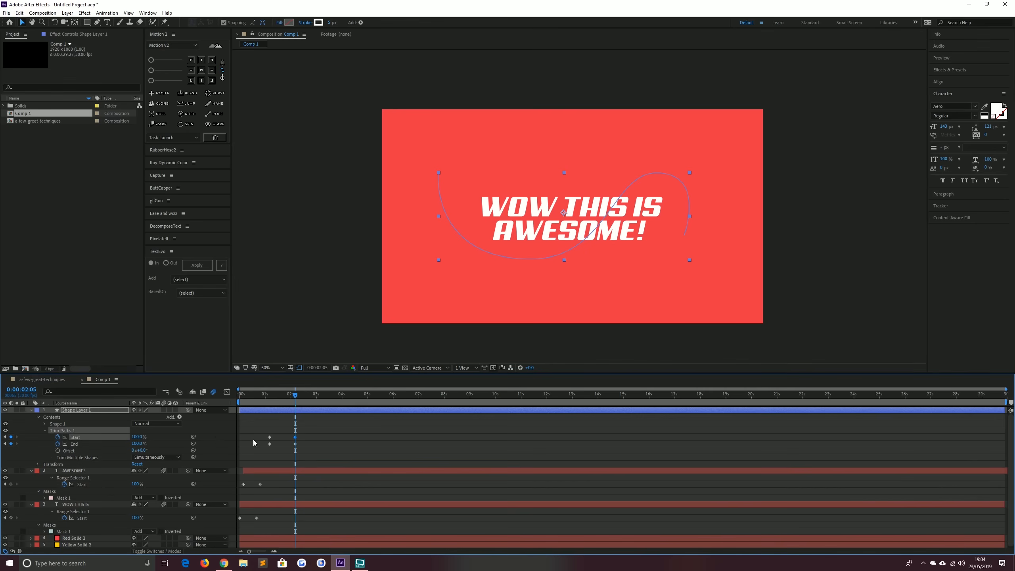
mouse_move(315, 457)
mouse_down()
mouse_move(257, 446)
mouse_move(324, 464)
mouse_up()
key(F9)
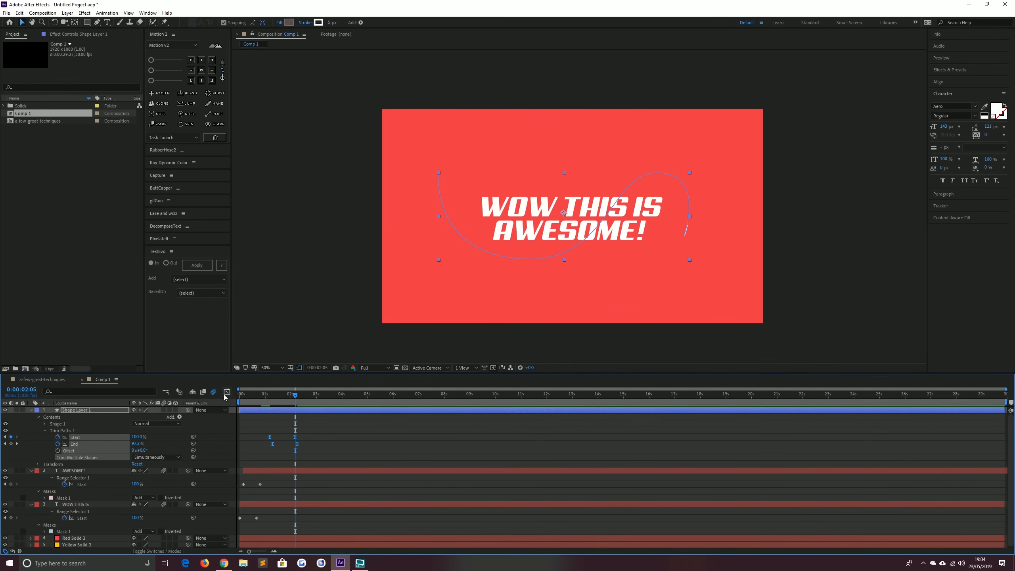
Adjust the speed curve of the Trim Paths keyframes in the Graph Editor
click(226, 393)
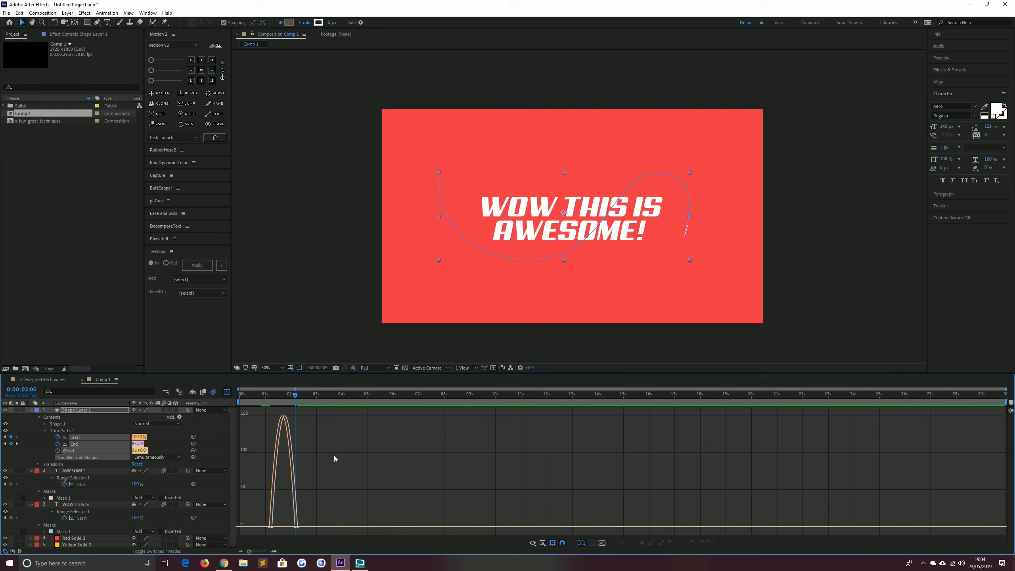
drag(290, 525, 265, 523)
click(226, 393)
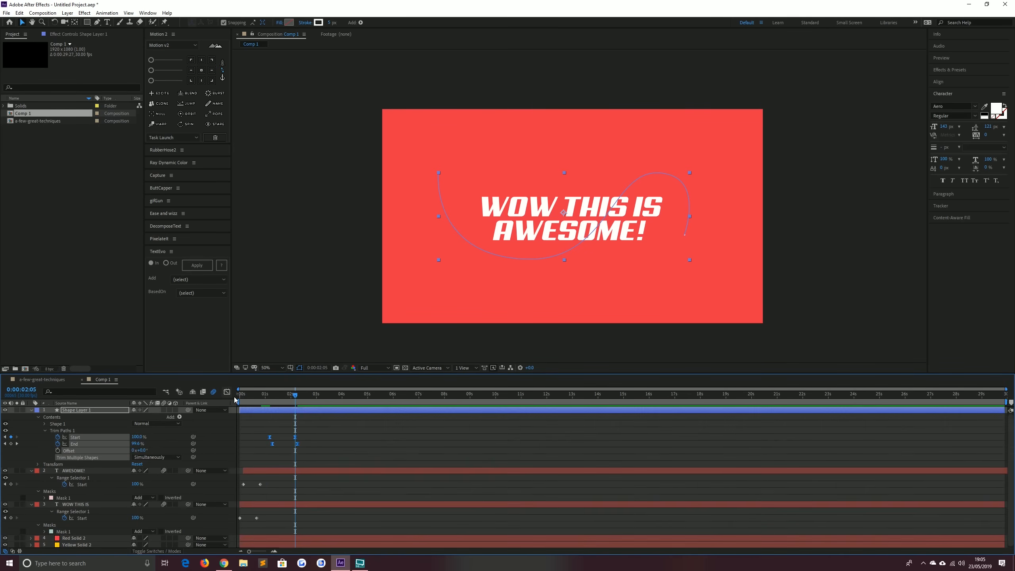
Preview the swoosh animation from near the start of the timeline
click(263, 397)
key(space)
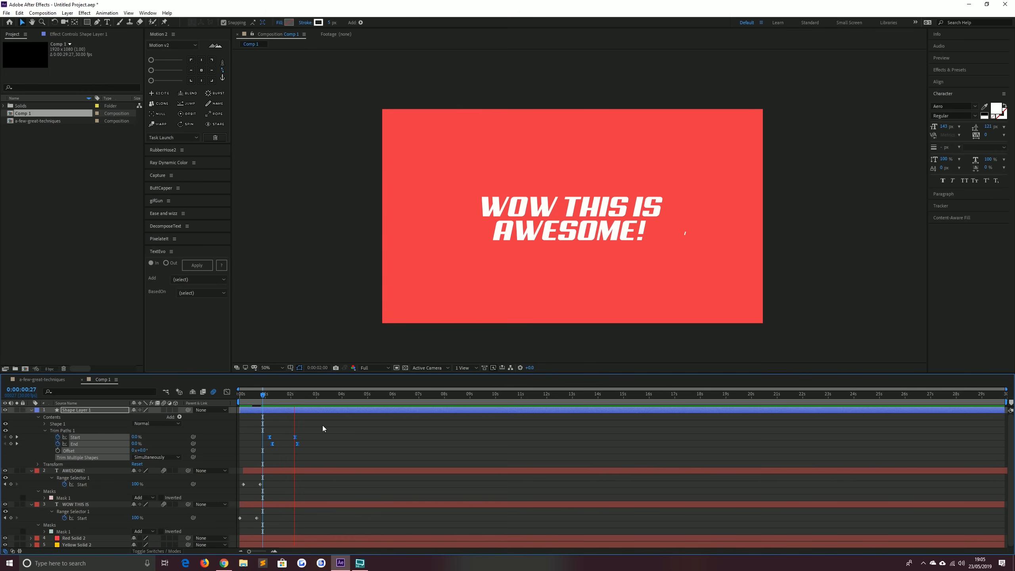
click(254, 394)
key(space)
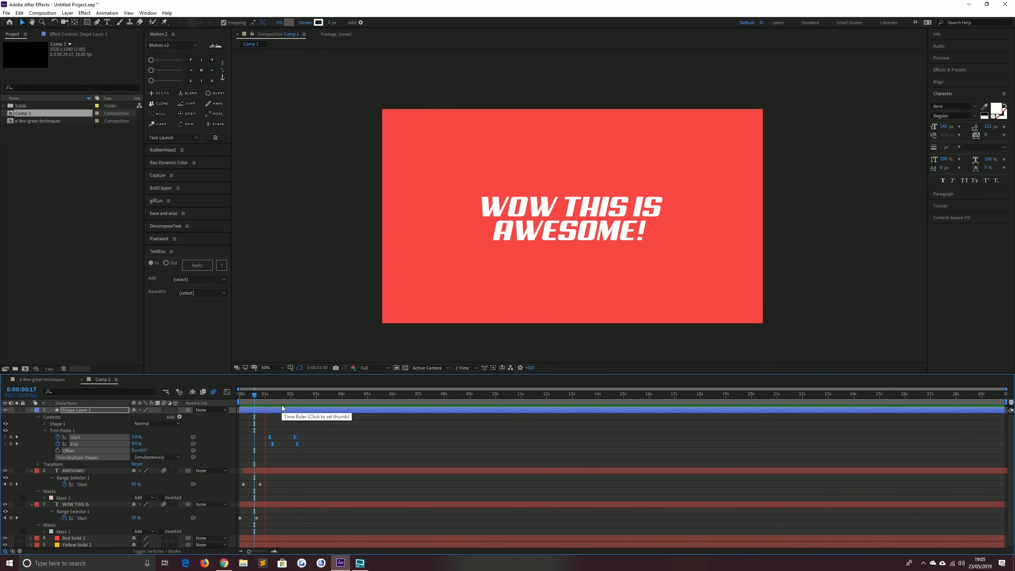
click(261, 395)
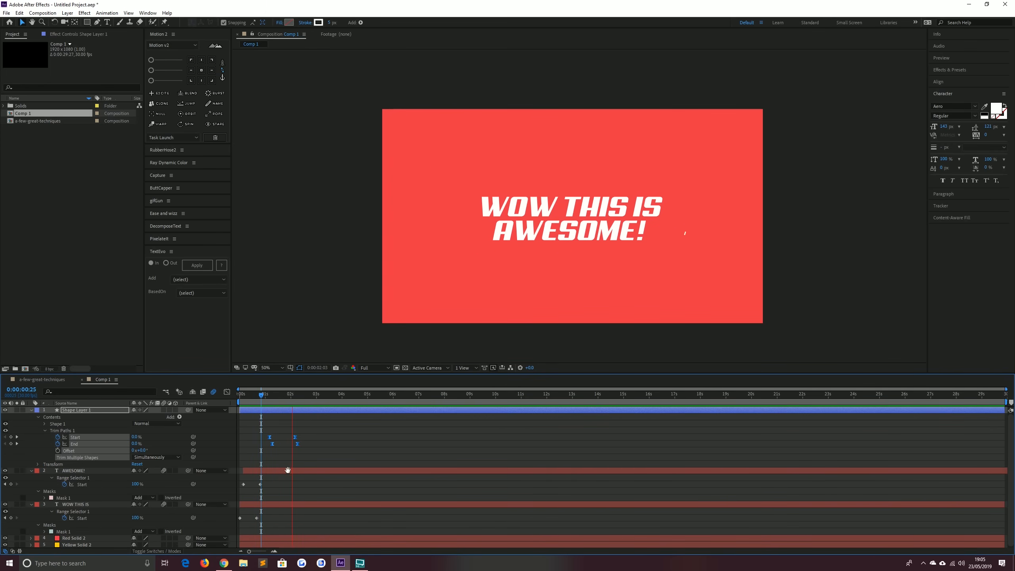
key(space)
Trim the shape layer's in point to its first Trim Paths keyframe
click(5, 437)
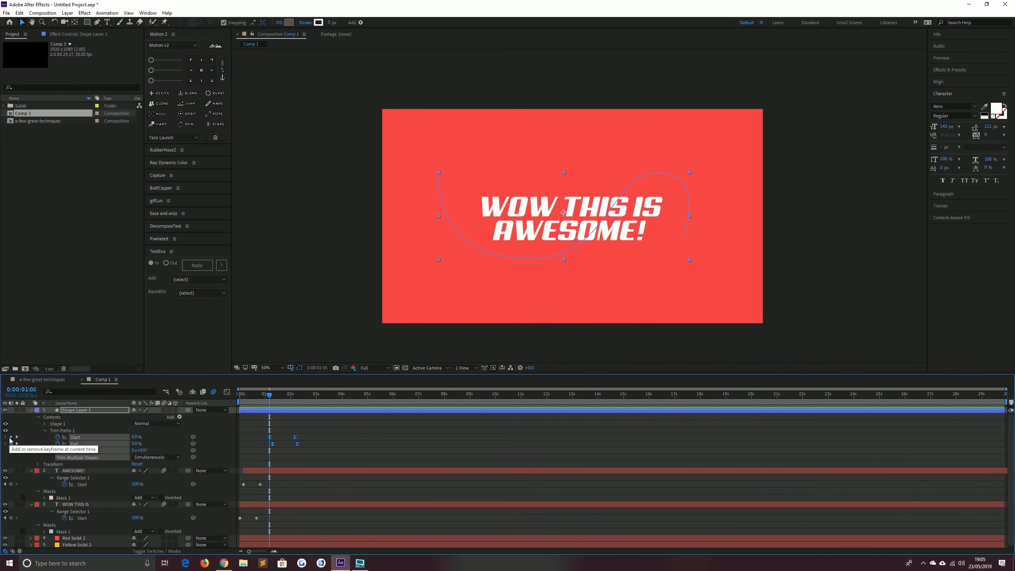
key(alt+bracketleft)
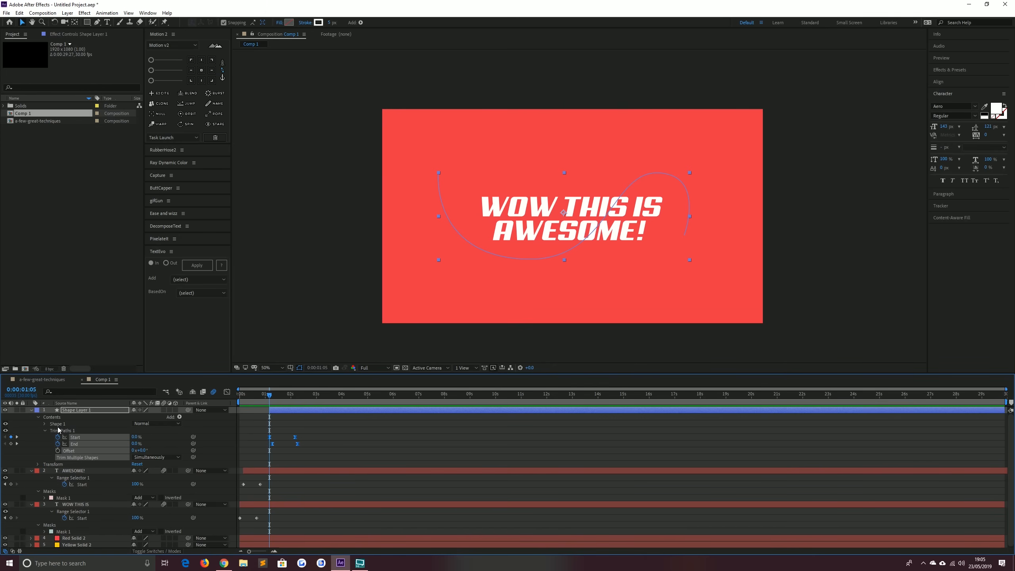
Draw a second curved swoosh path with the Pen tool across the upper part of the text
click(97, 22)
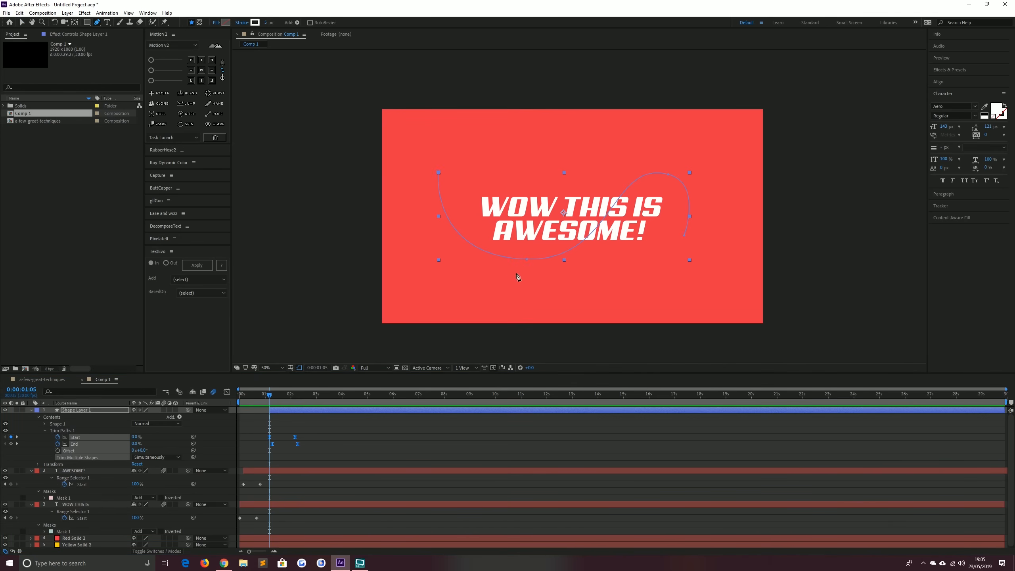
click(543, 276)
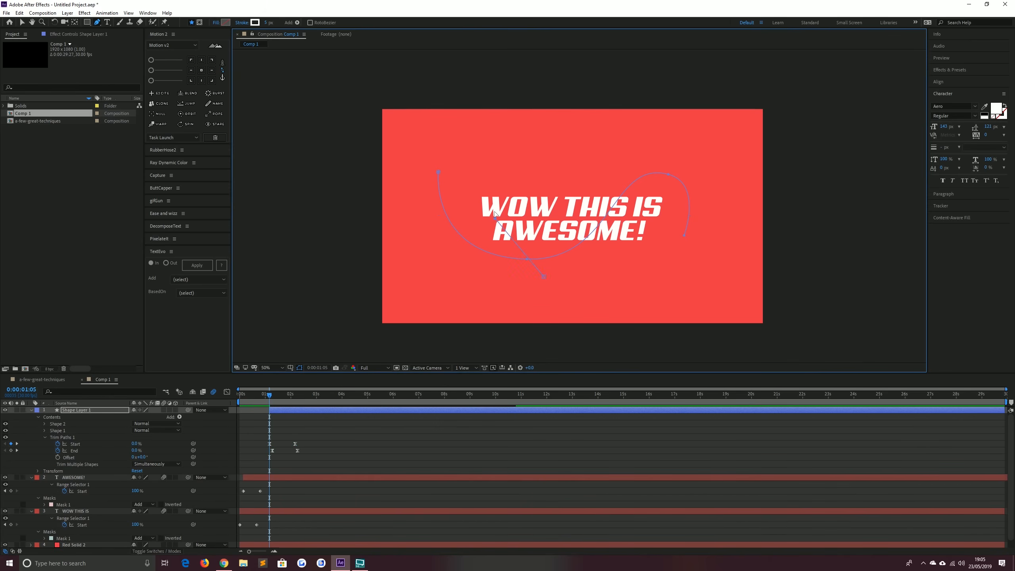
drag(494, 218, 502, 165)
drag(601, 197, 634, 240)
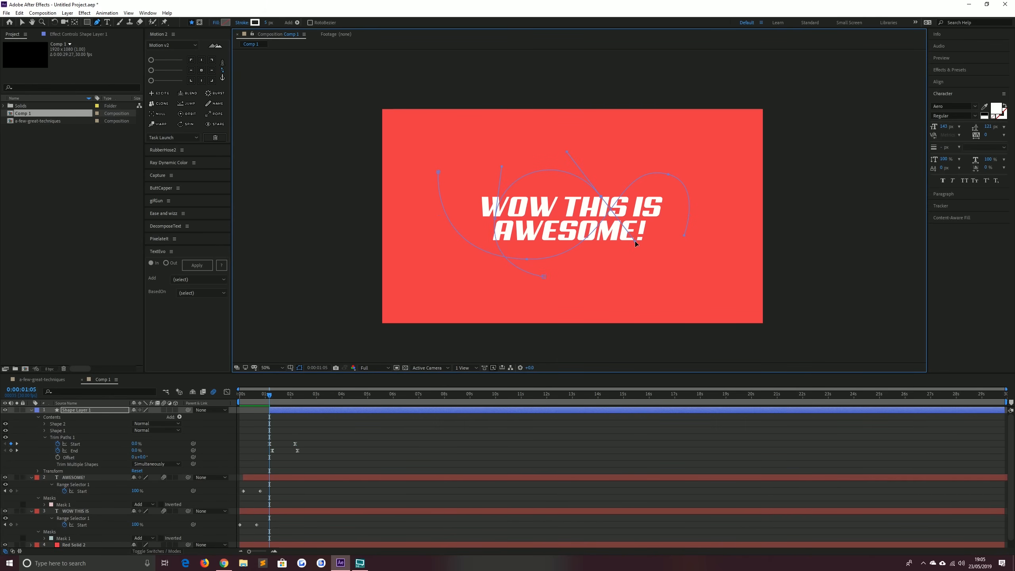
drag(271, 395, 281, 401)
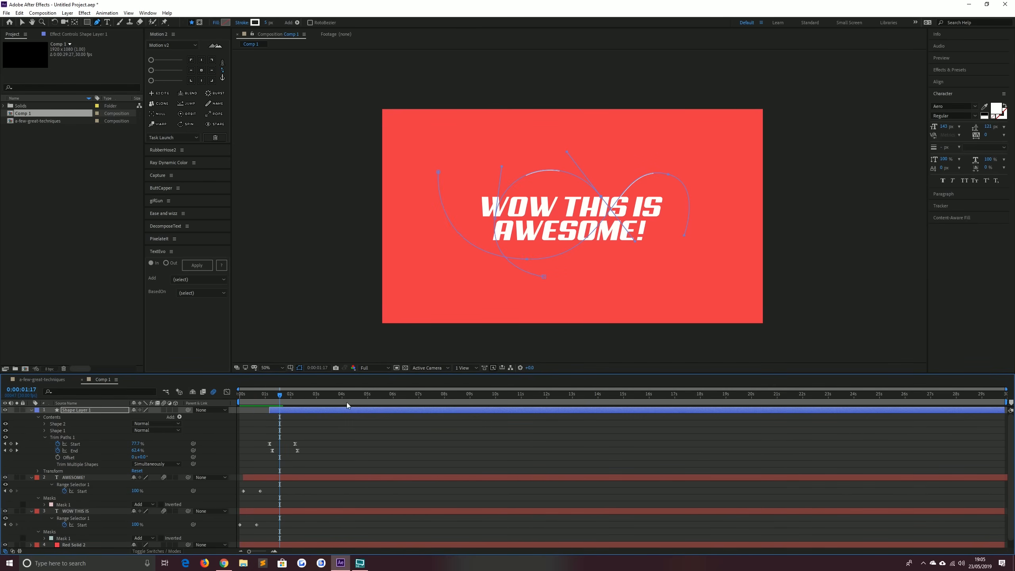
click(610, 276)
key(ctrl+z)
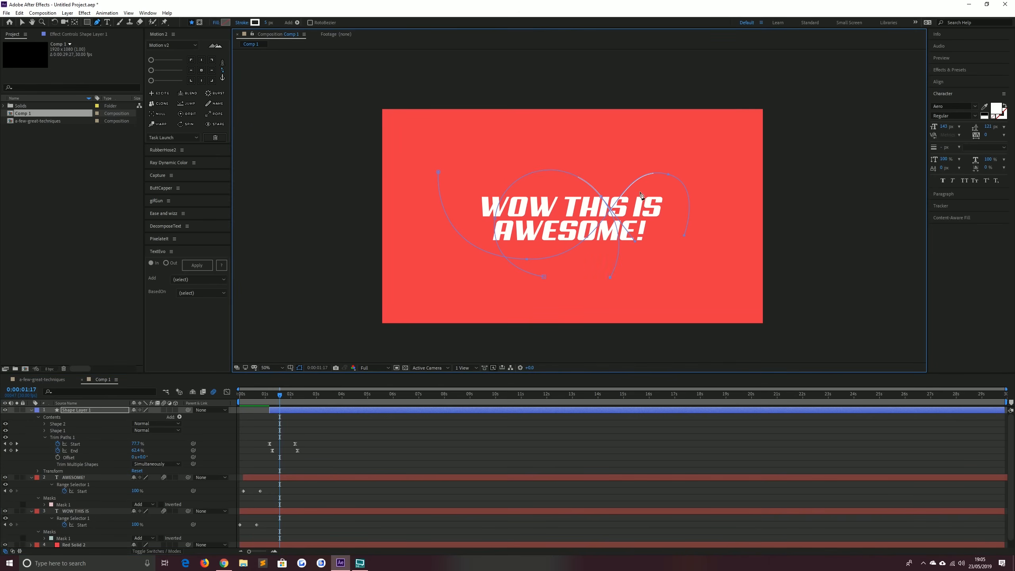
Draw a third curved swoosh path with the Pen tool rising from below the text
click(430, 438)
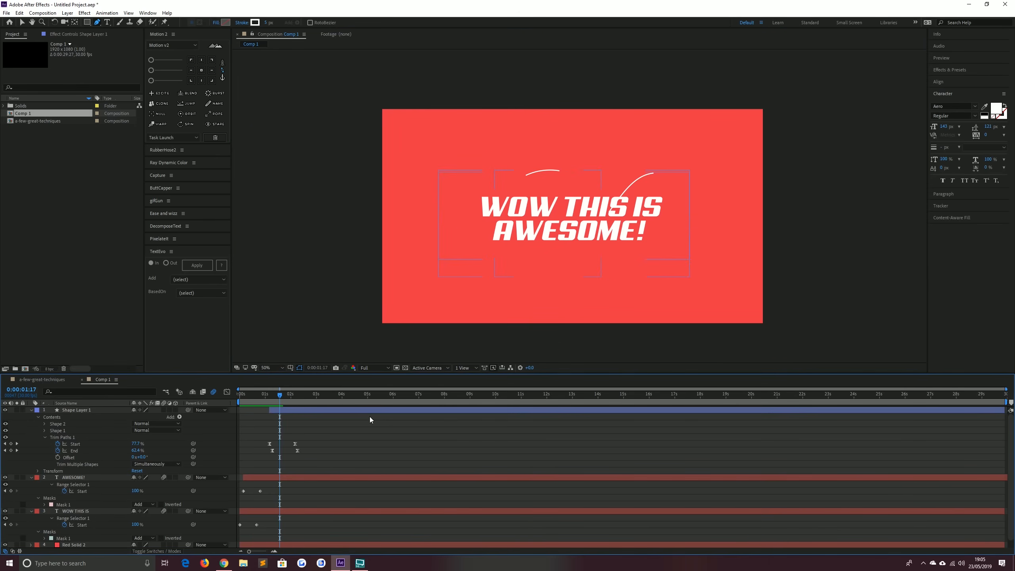
click(363, 410)
click(610, 268)
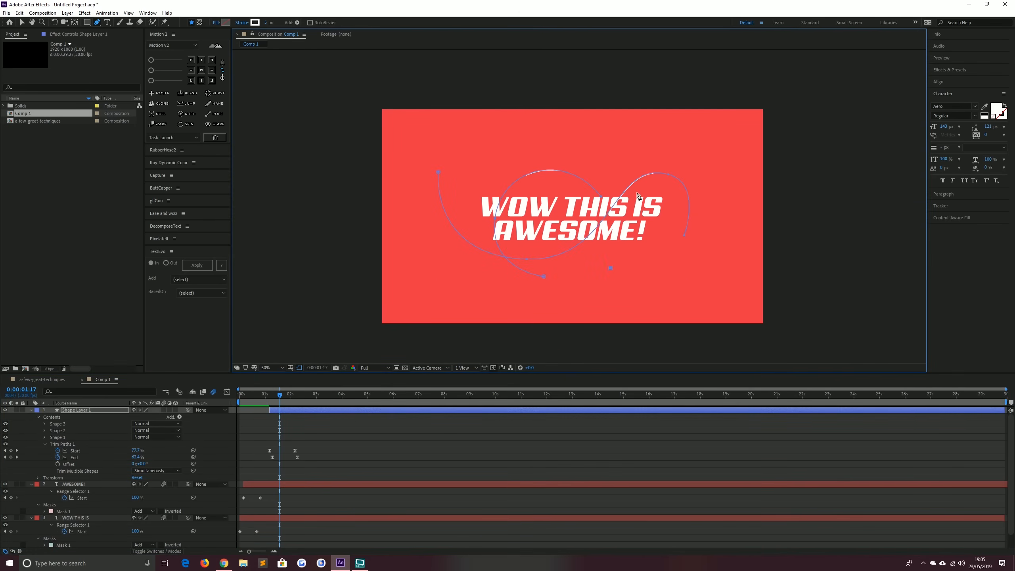
drag(623, 170, 570, 95)
Draw a fourth curved swoosh path with the Pen tool on the right side of the text
click(494, 458)
click(439, 409)
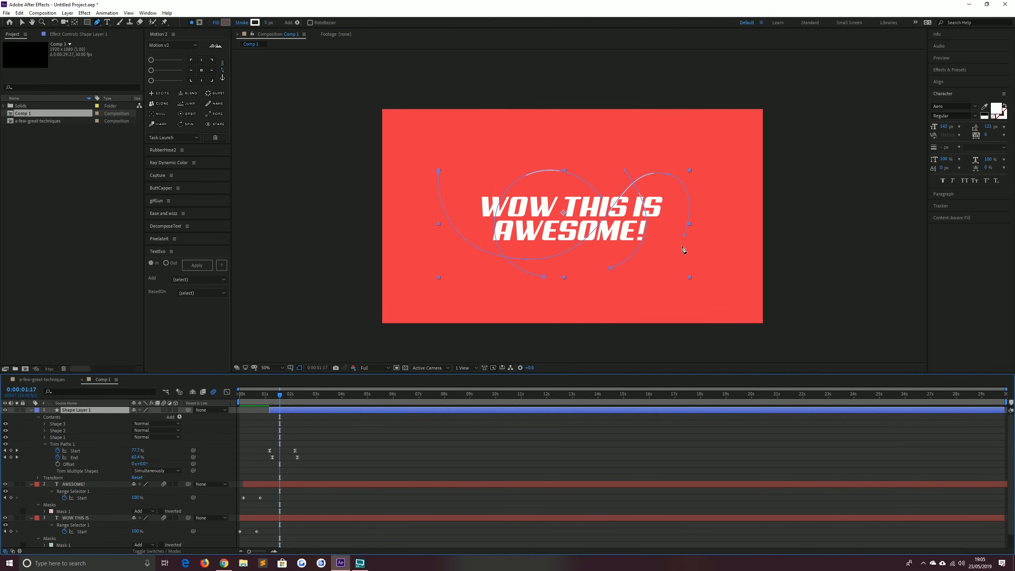
click(671, 265)
drag(701, 220, 683, 175)
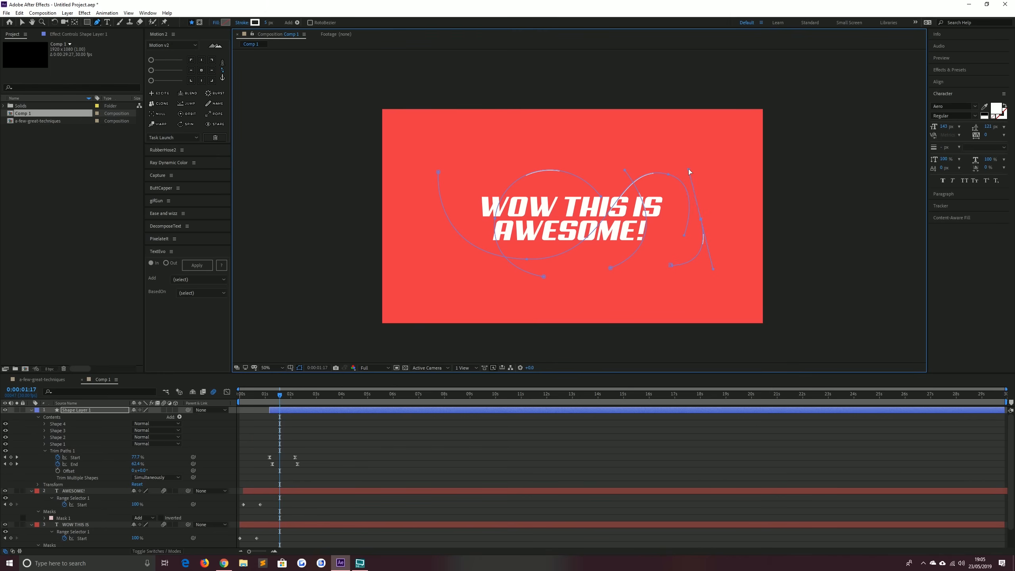
Preview the swoosh animation with the new paths
click(319, 431)
drag(275, 395, 267, 397)
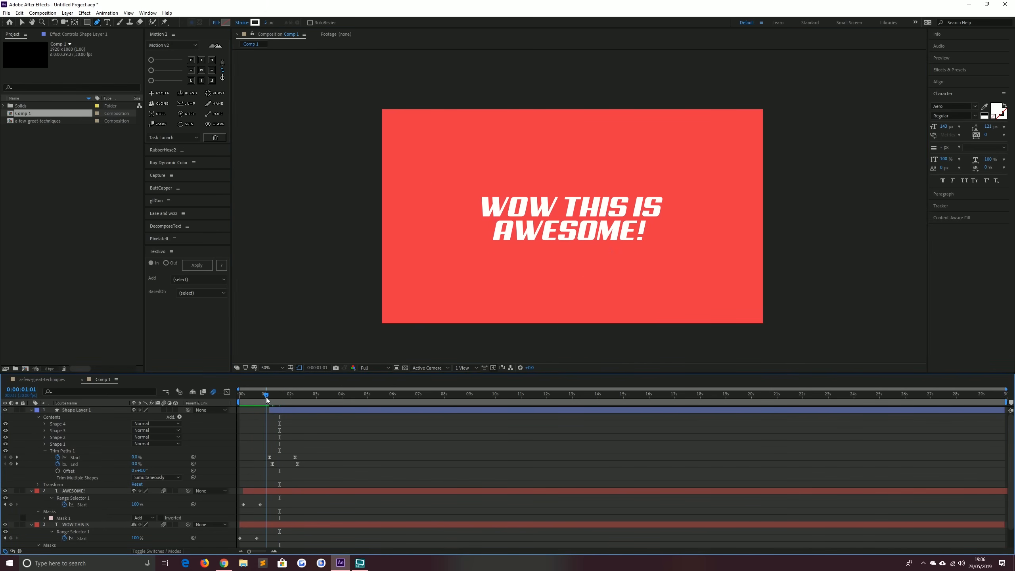
key(space)
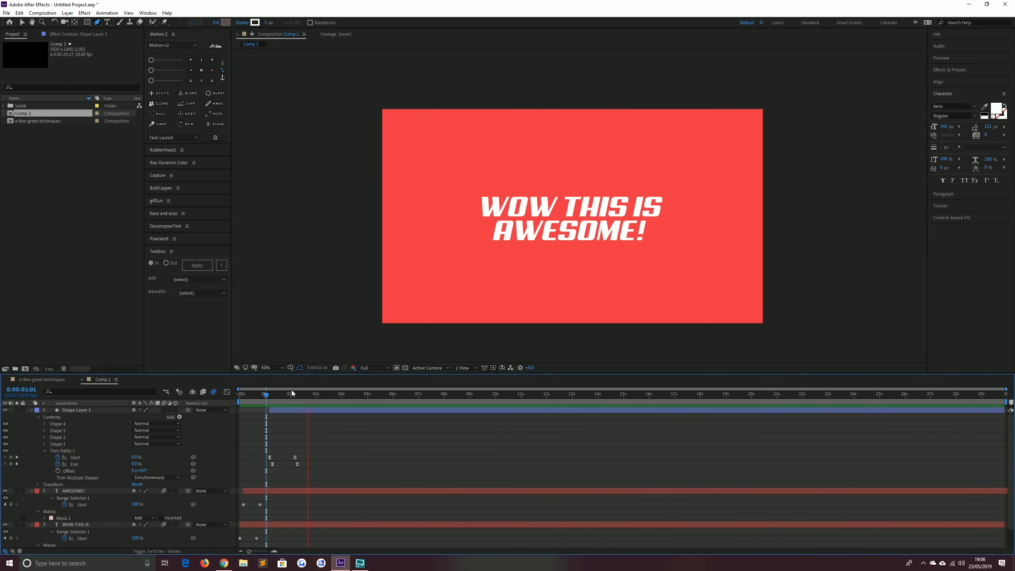
click(282, 412)
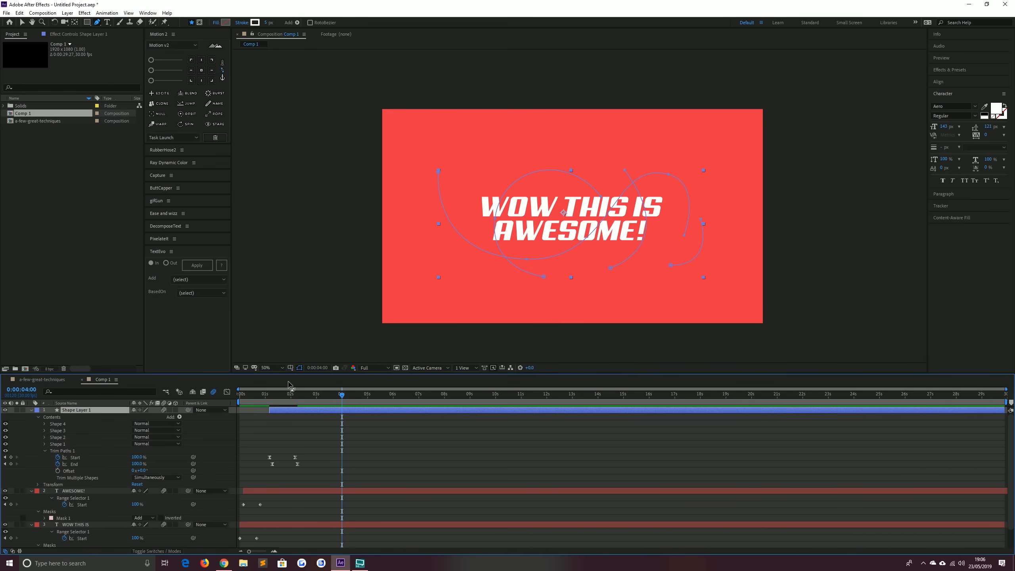
Slide the shape layer so its swoosh keyframes start at the beginning of the composition
click(269, 398)
mouse_move(269, 399)
mouse_down()
mouse_move(231, 401)
mouse_move(248, 414)
mouse_up()
Preview the animation from the start of the composition
key(space)
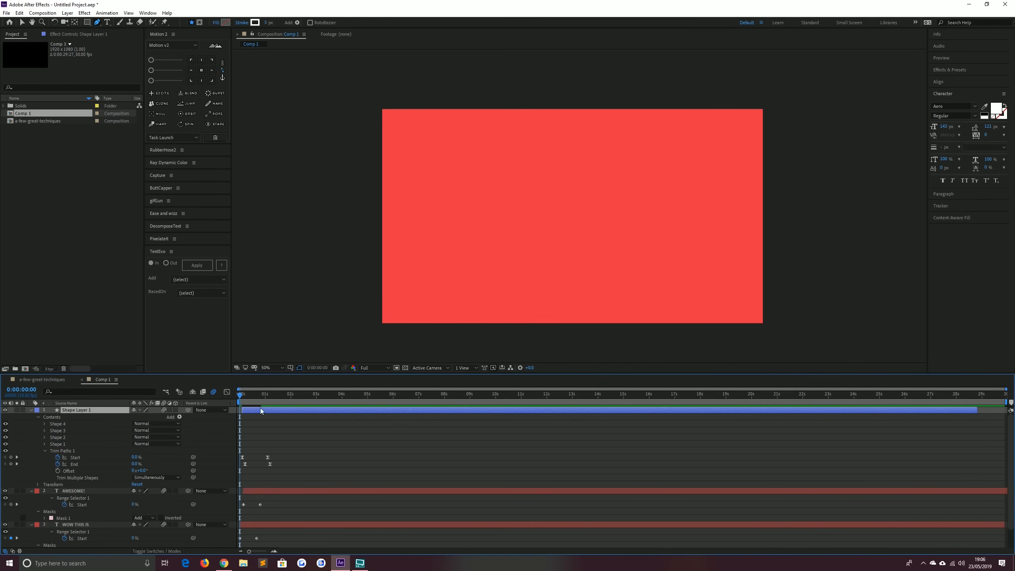
key(space)
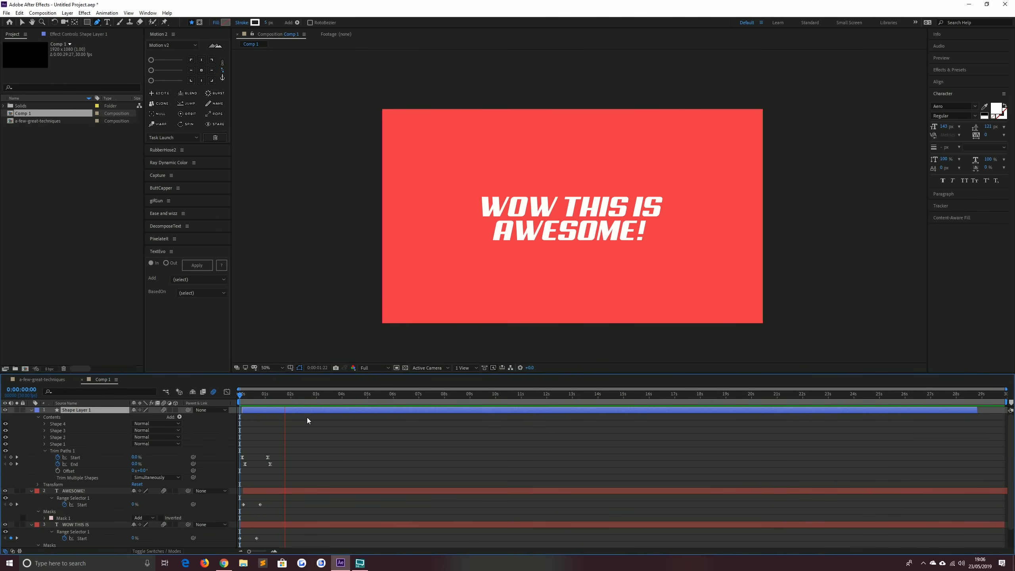
key(space)
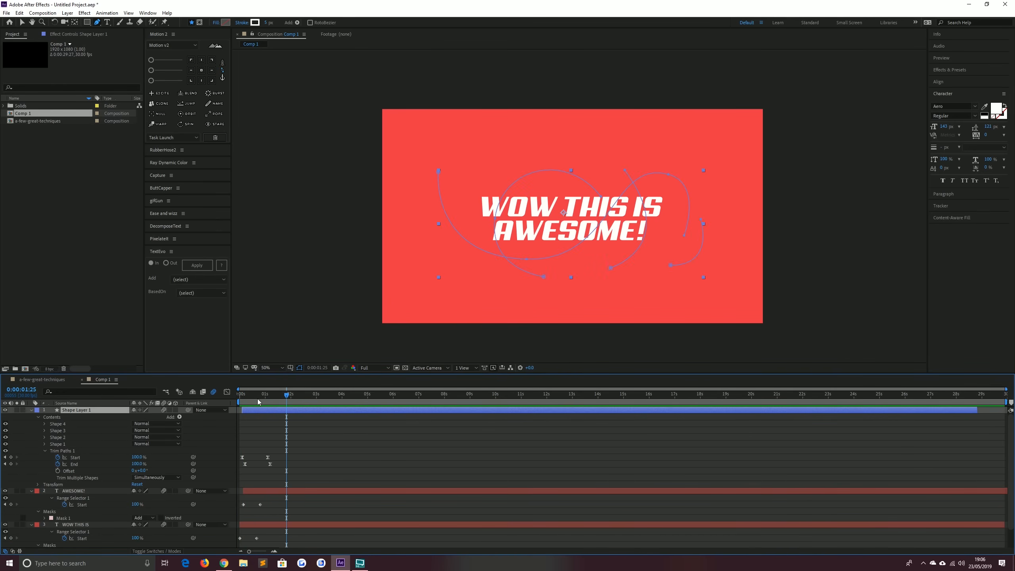
click(297, 441)
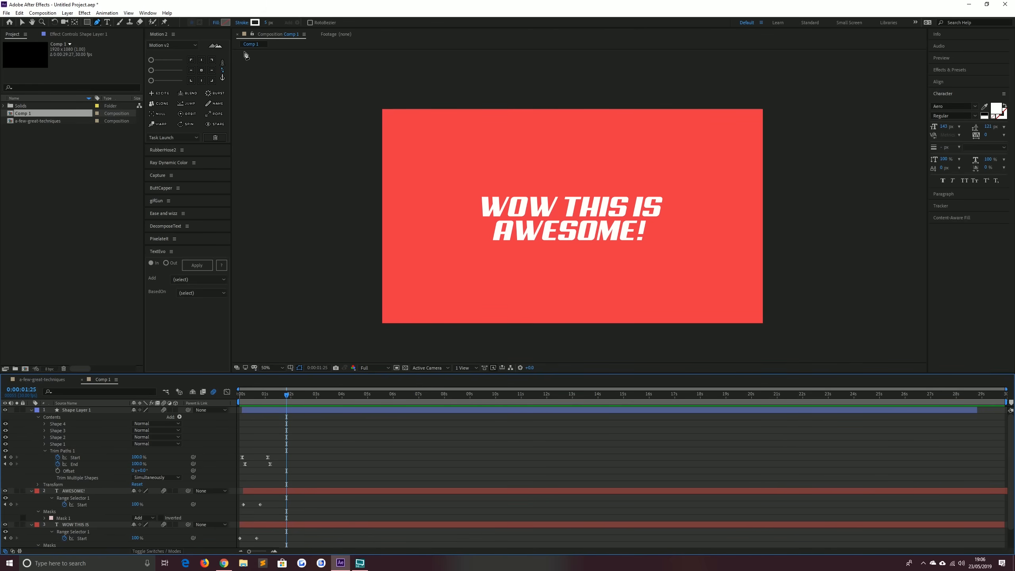
Open the a-few-great-techniques composition, preview it for reference, and return to Comp 1
click(38, 379)
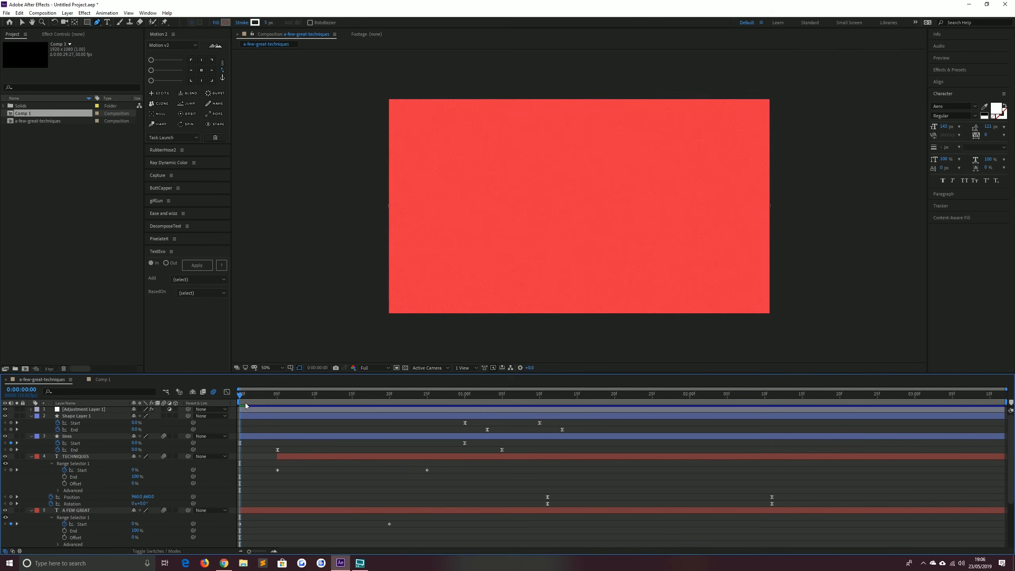
key(space)
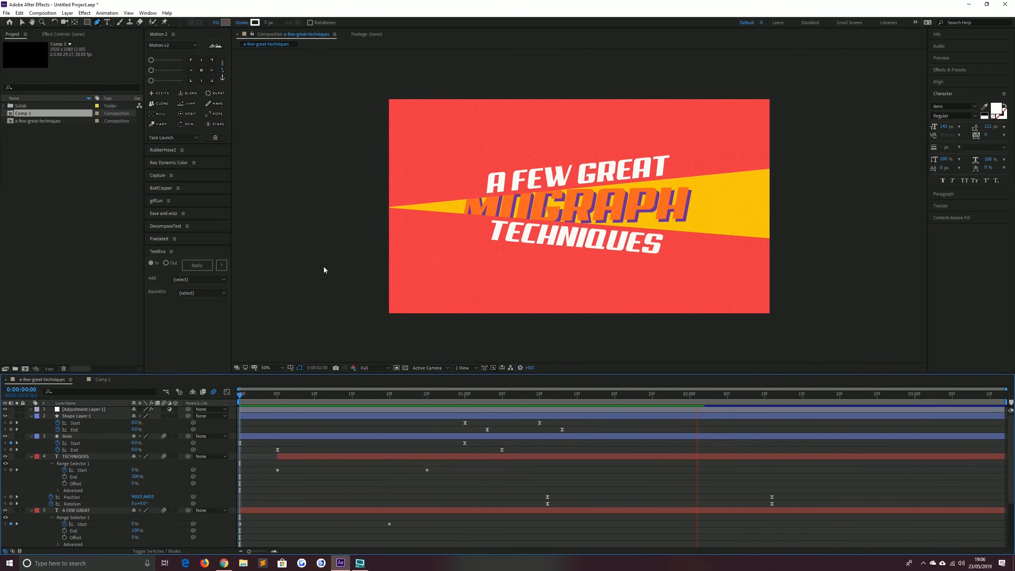
key(space)
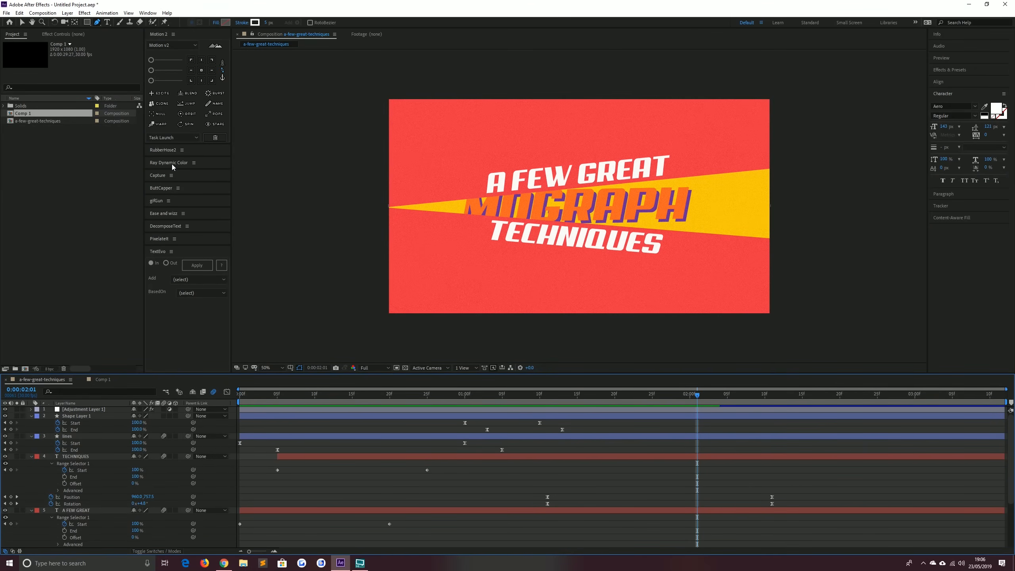
click(97, 380)
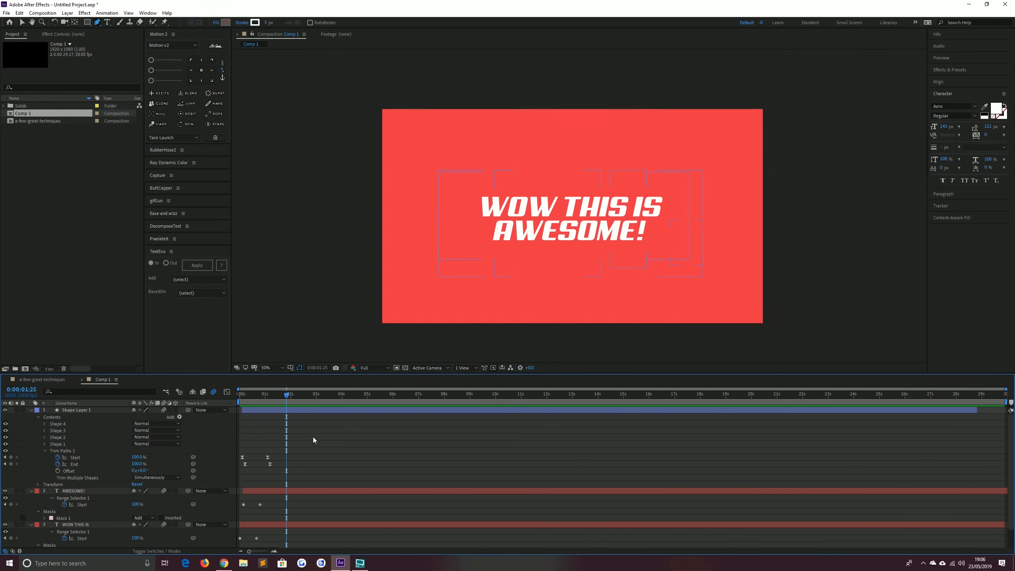
With no layer selected, set the stroke colour for new shapes to F9C800
click(261, 410)
key(u)
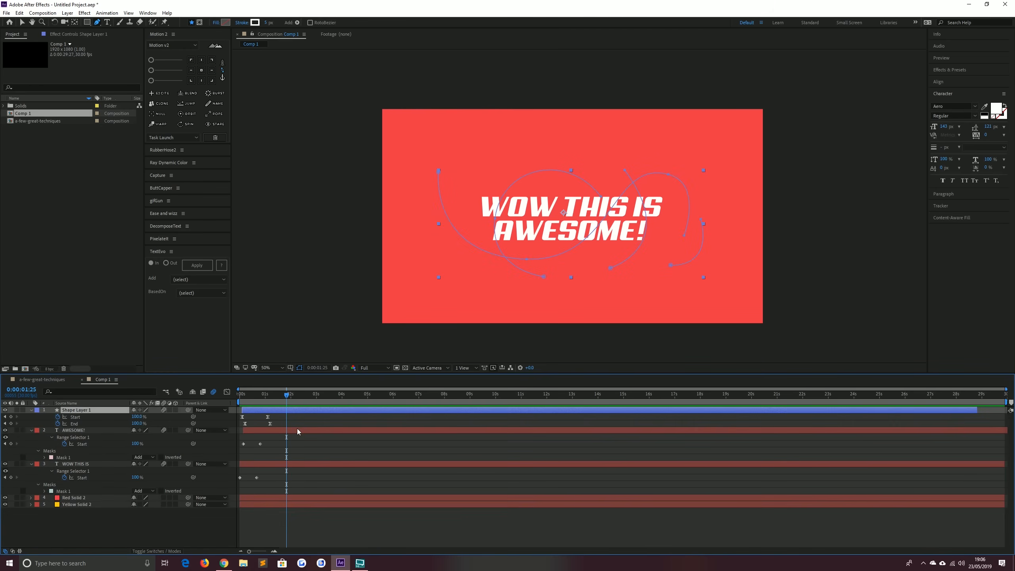
click(316, 415)
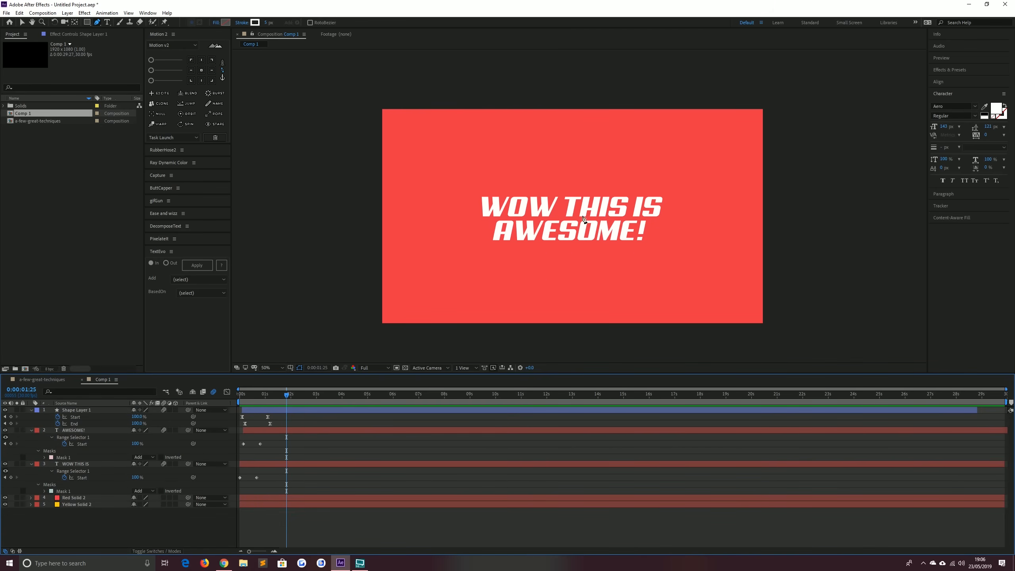
click(255, 23)
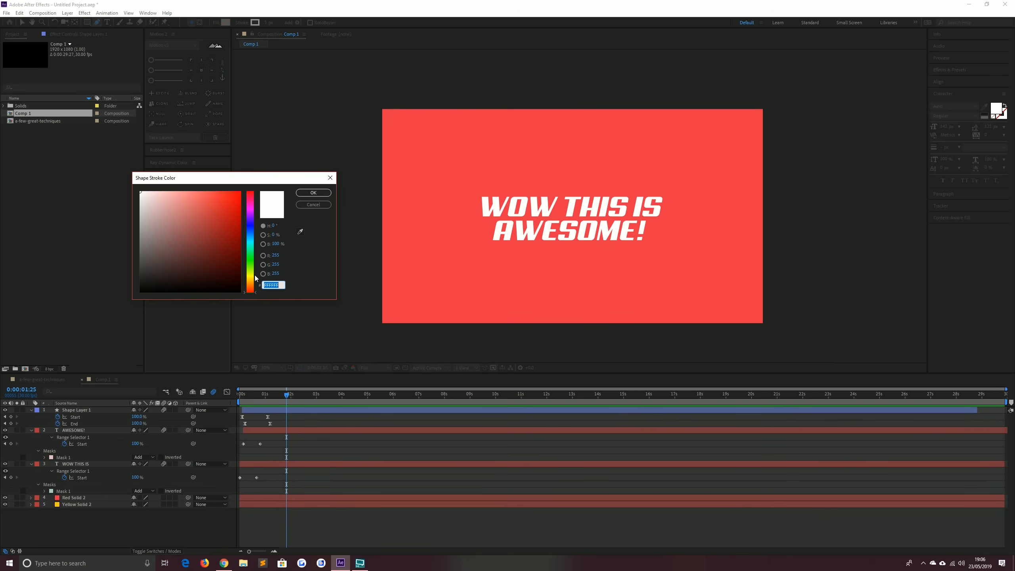
text(F9C)
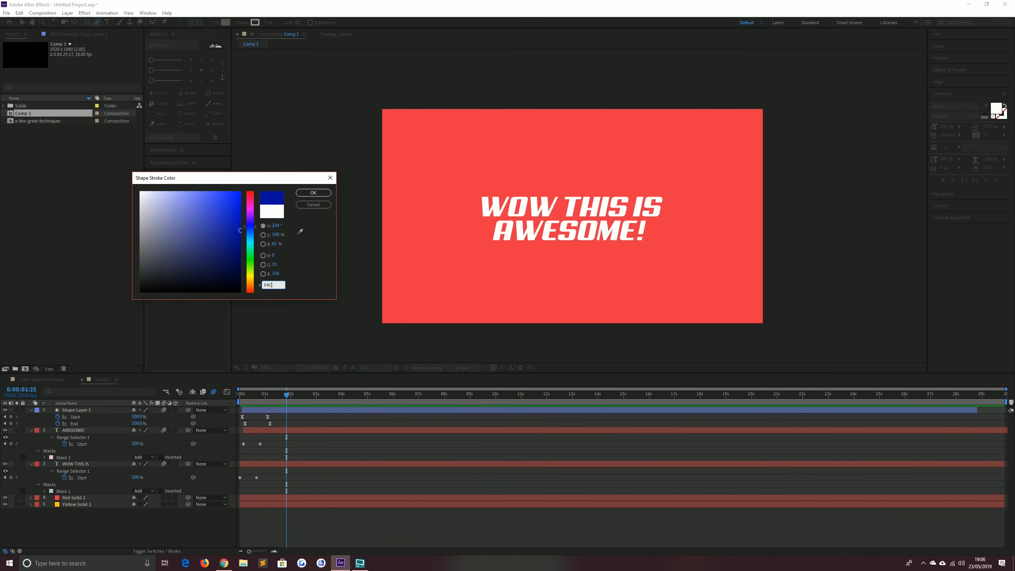
text(800)
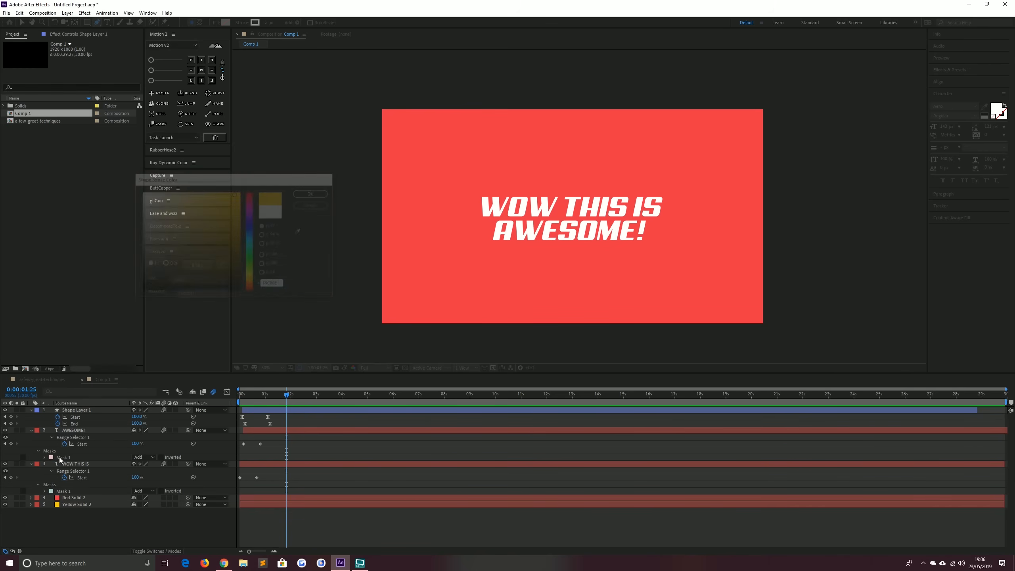
key(Return)
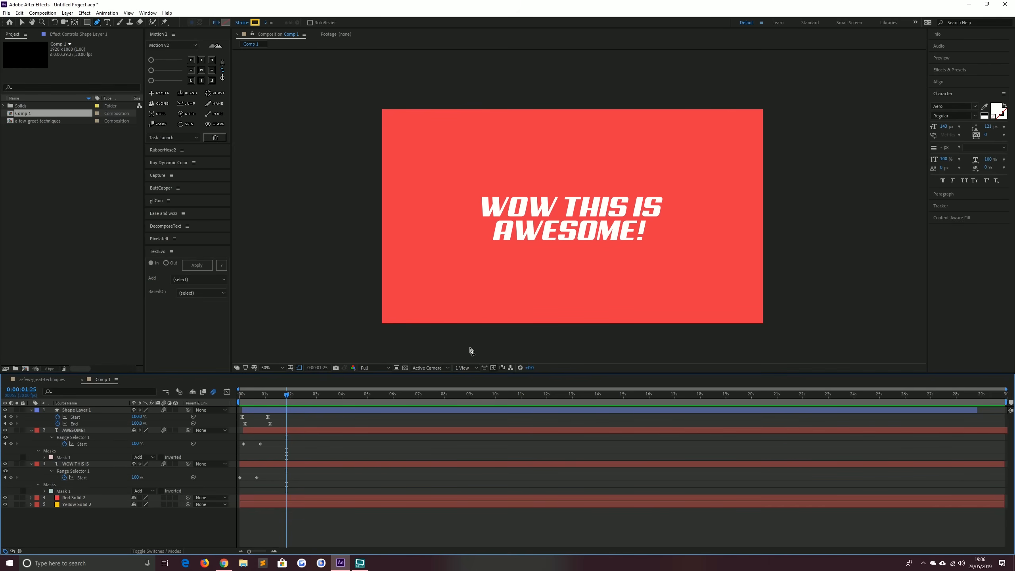
Draw a straight horizontal line across the composition from the right edge to the left edge
click(762, 217)
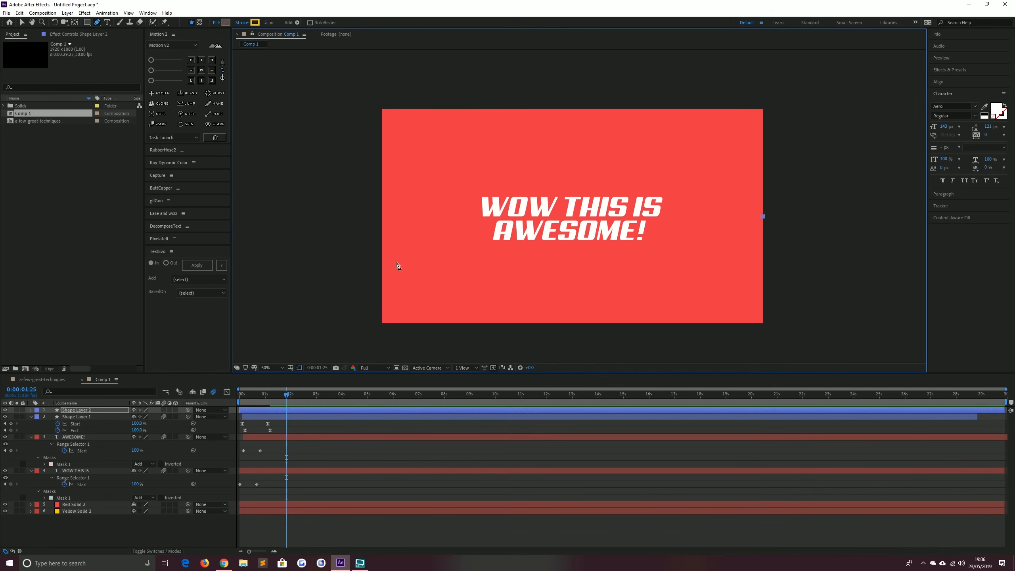
click(382, 220)
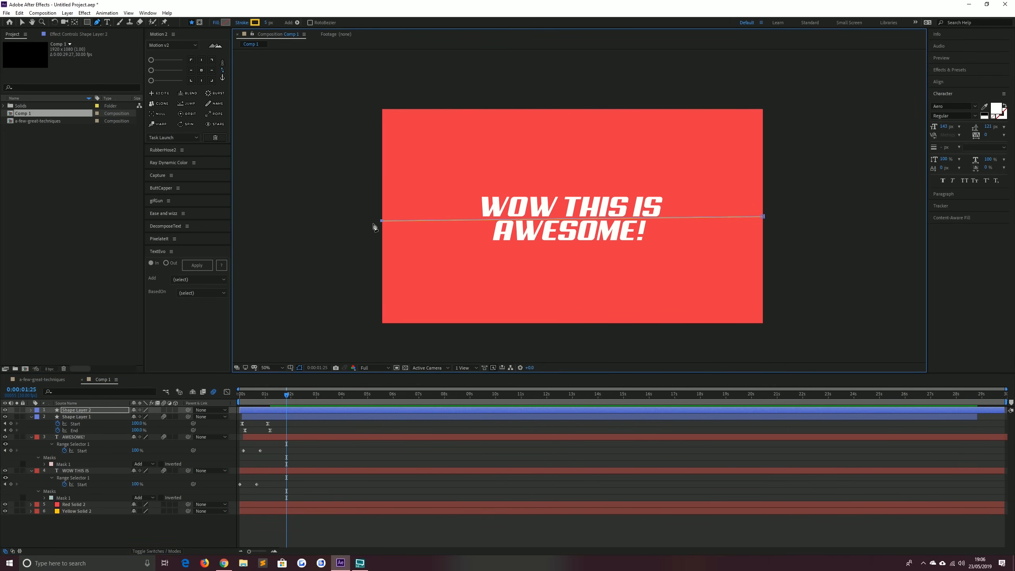
Trim the new line layer so it starts at about 0:00:01:18
click(22, 22)
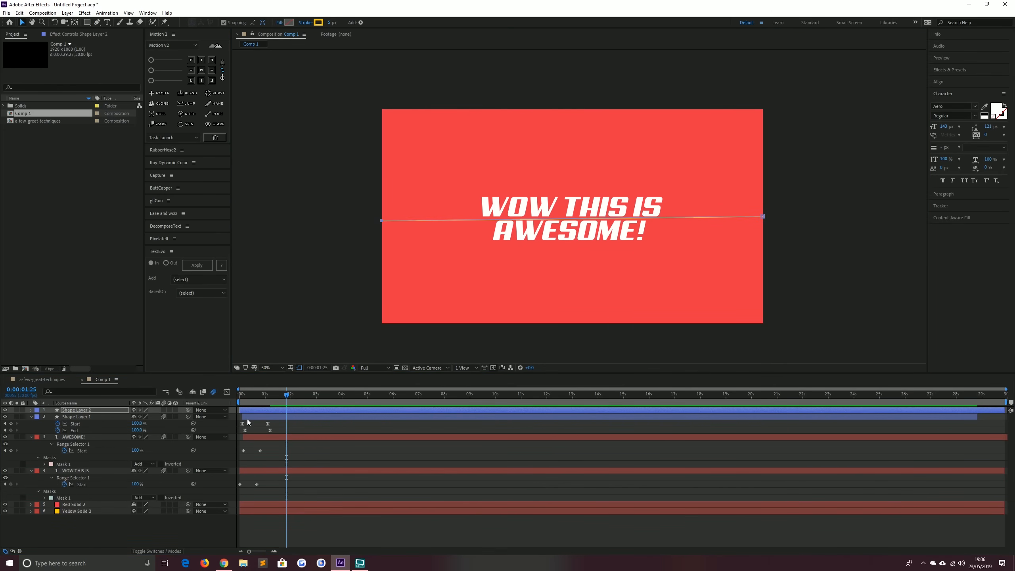
drag(283, 394, 279, 396)
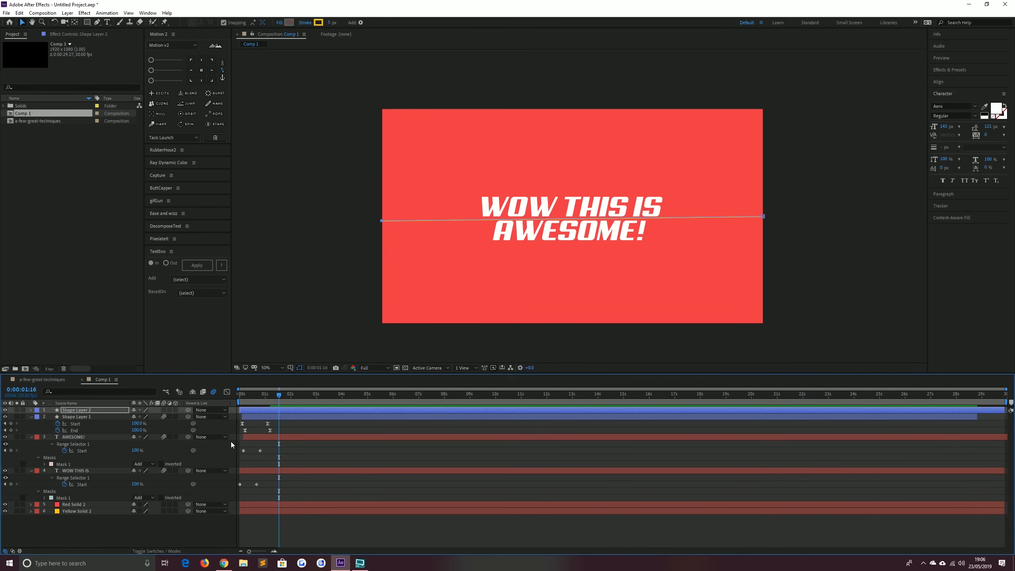
key(alt+bracketleft)
Add Trim Paths to the line shape, set its End to 0%, and keyframe both Start and End
click(31, 409)
click(179, 417)
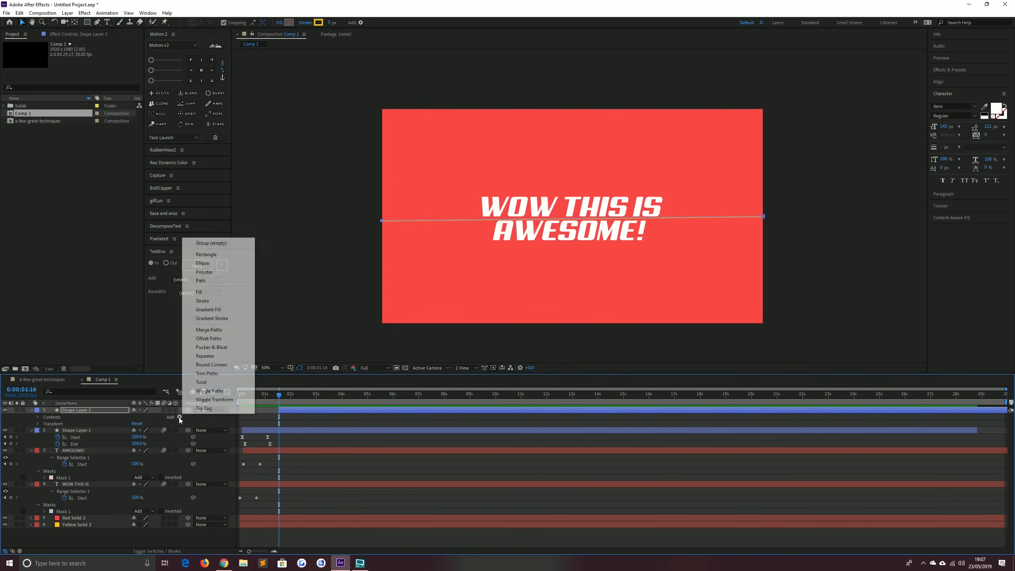
click(200, 373)
click(52, 437)
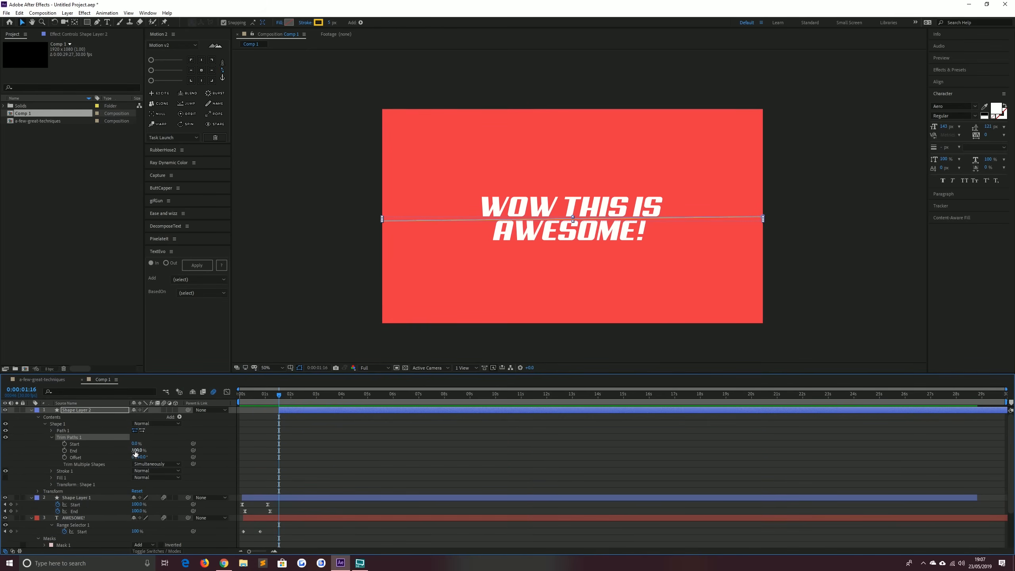
drag(136, 449, 67, 448)
click(66, 450)
click(65, 443)
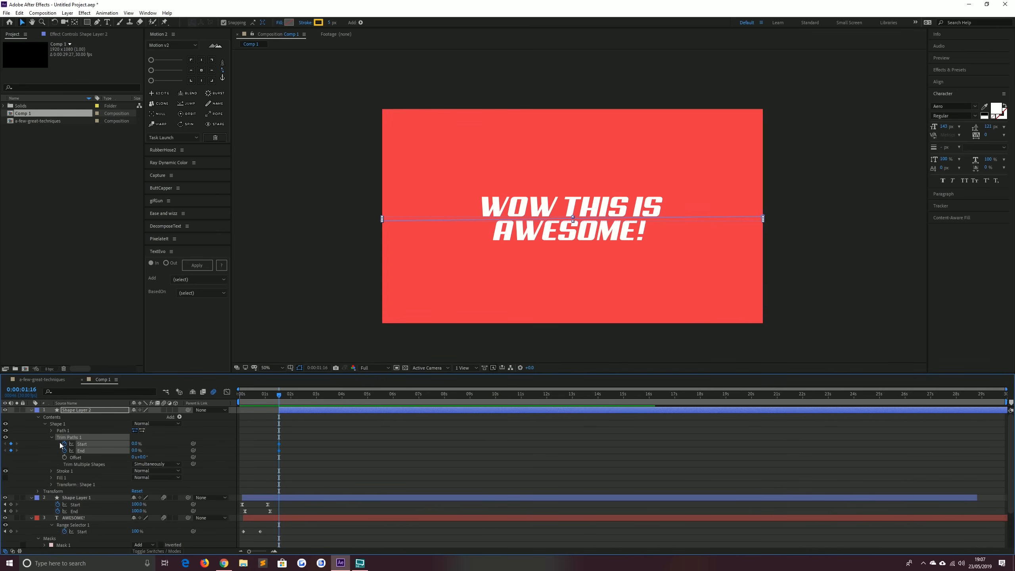
At 0:00:02:01, set the Trim Paths End to 100% and Start to 100%
key(shift+Page_Down)
key(shift+Page_Down)
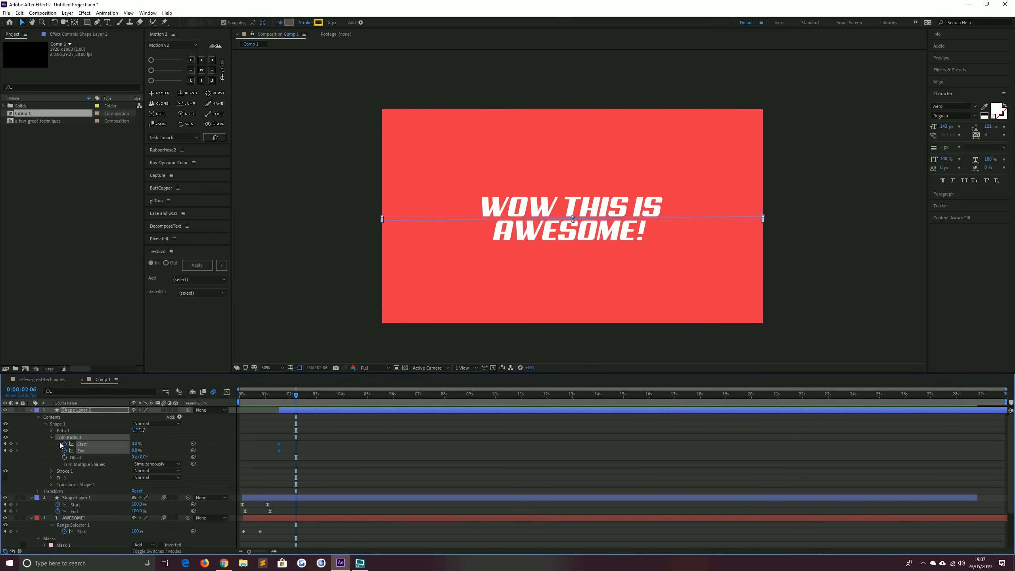
key(shift+Page_Up)
key(Page_Down)
key(Page_Down)
key(Page_Down)
key(Page_Down)
key(Page_Down)
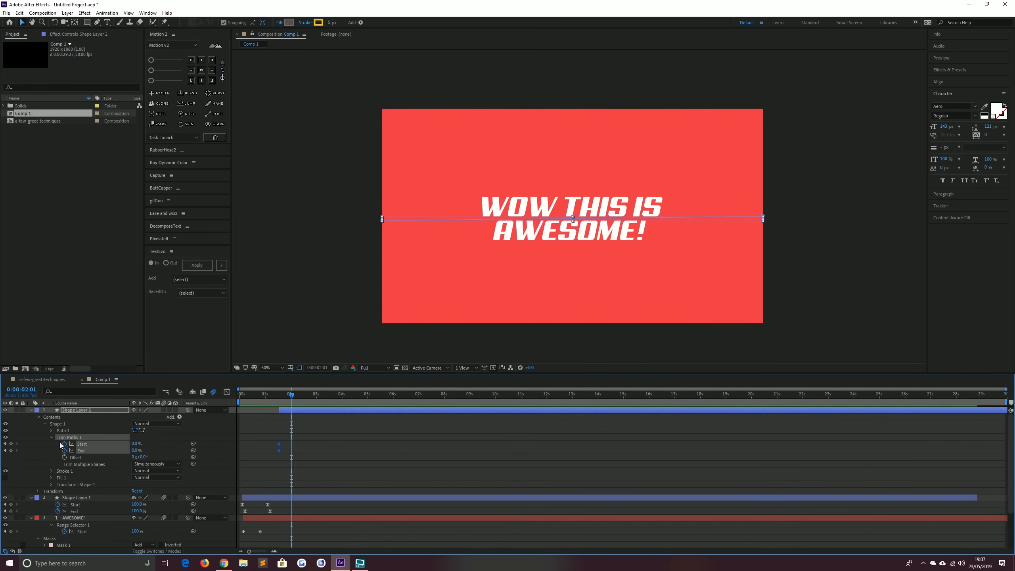
click(135, 450)
text(100)
key(Return)
click(134, 443)
text(10)
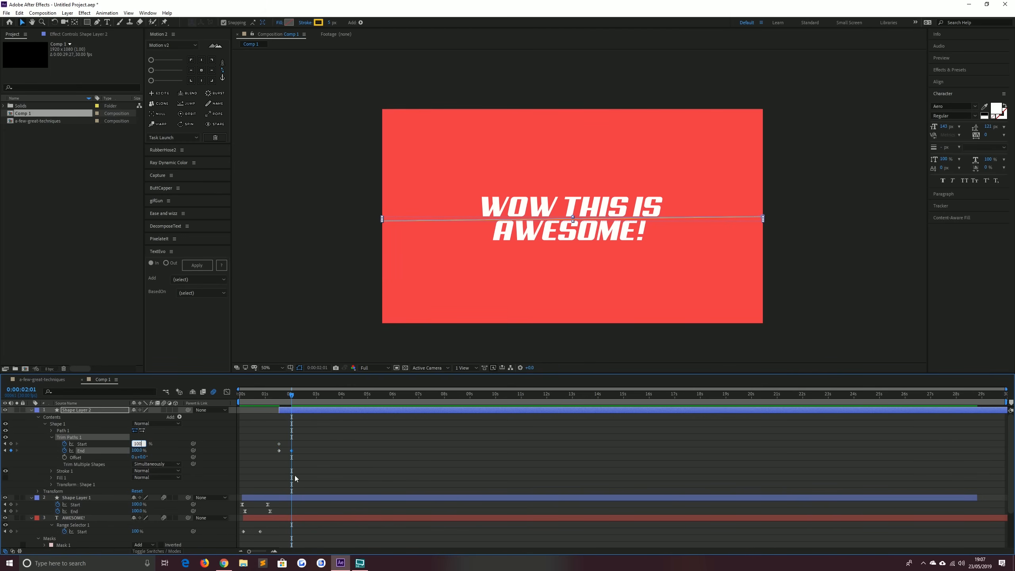
key(Return)
Select the End keyframes and nudge them two frames later than the Start keyframes
drag(300, 450, 276, 454)
key(alt+Right)
key(alt+Right)
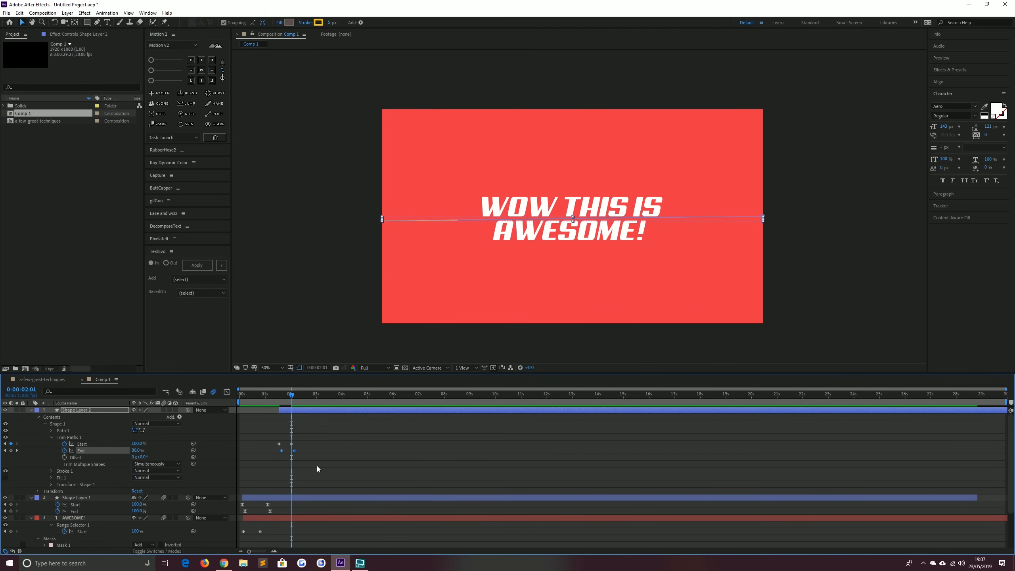
Easy-ease all the line's trim keyframes and steepen their speed curves in the Graph Editor
drag(317, 466, 260, 423)
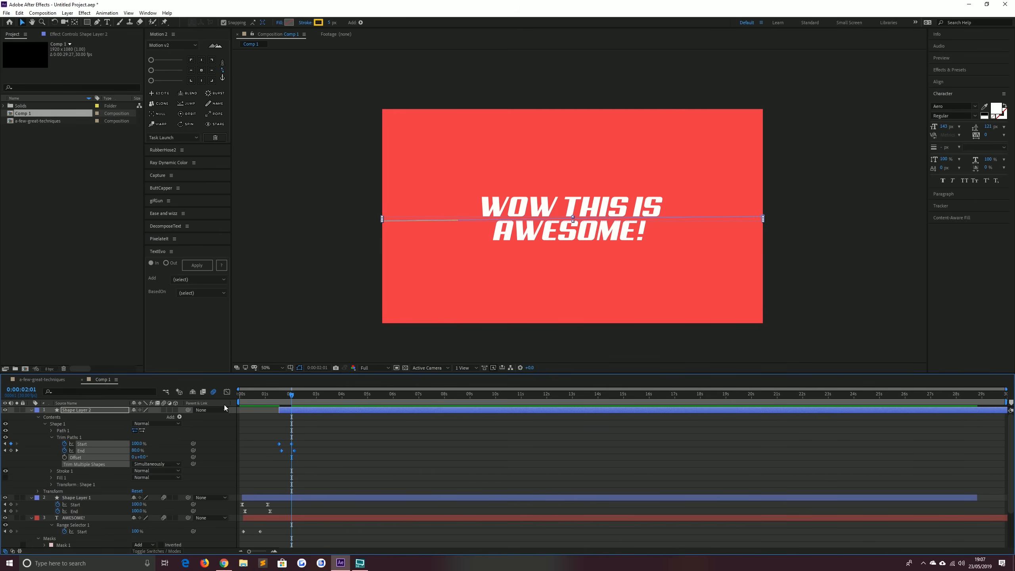
key(F9)
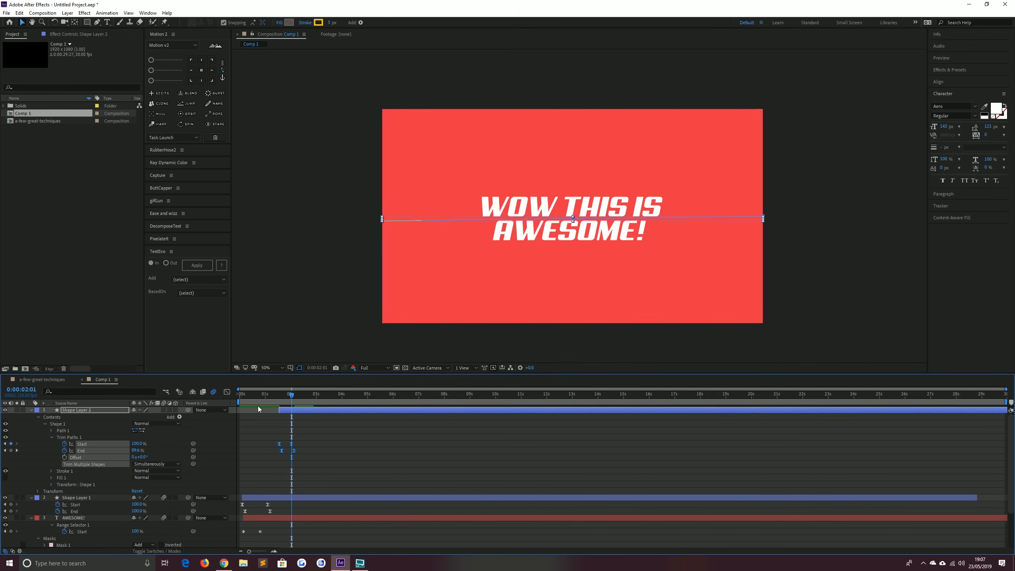
click(226, 391)
drag(326, 465, 262, 552)
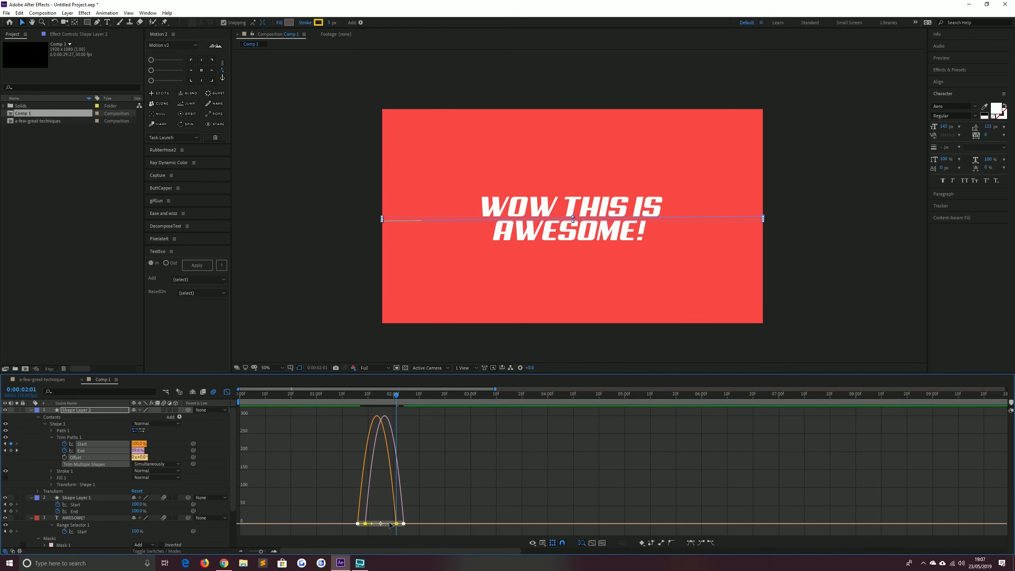
drag(387, 524, 350, 526)
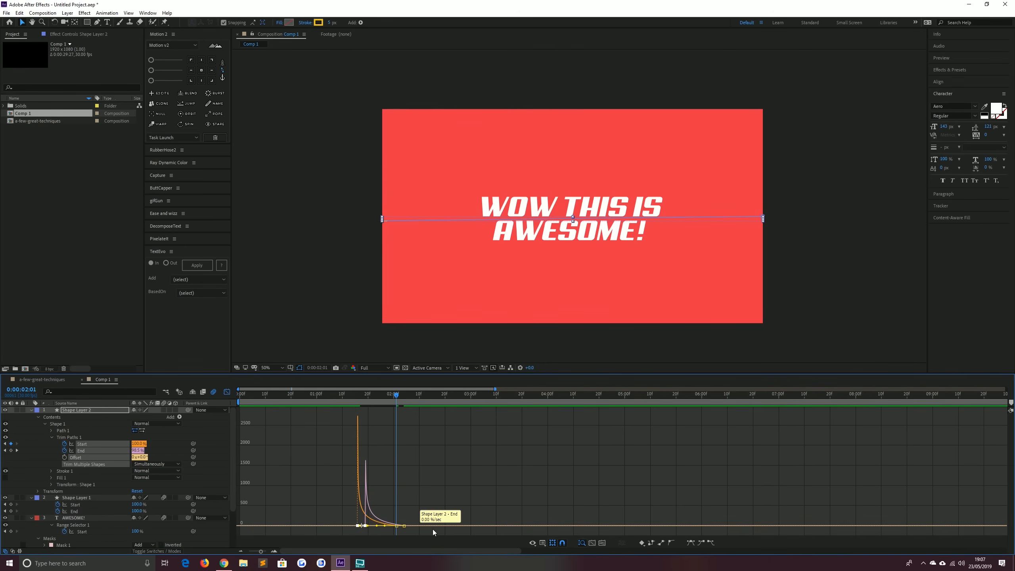
click(226, 391)
Scrub the timeline around the line animation to check the swoosh
click(357, 395)
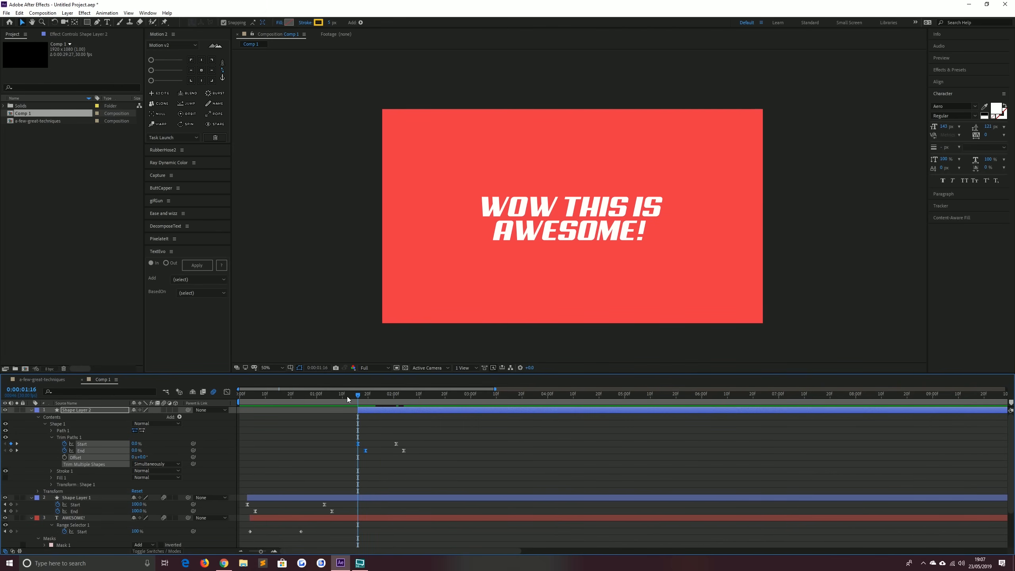
click(352, 396)
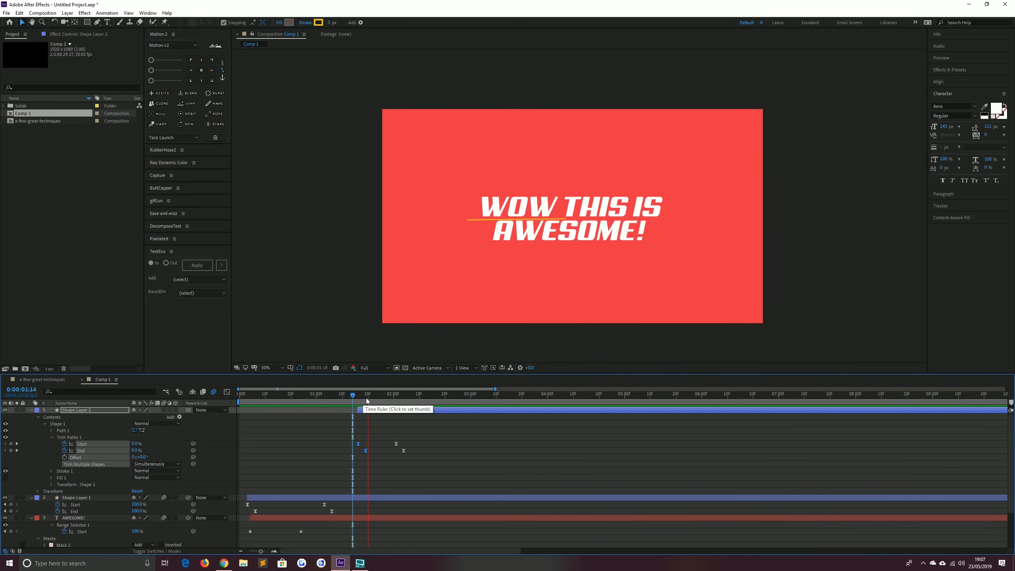
drag(367, 396, 401, 395)
click(505, 173)
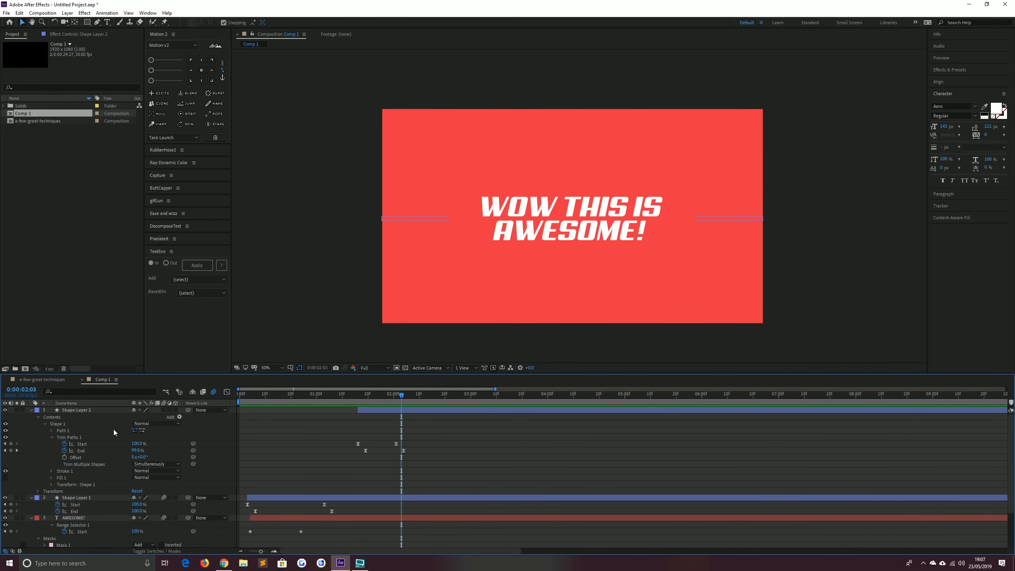
Collapse the revealed keyframed properties of every layer in the timeline
click(84, 410)
key(u)
click(84, 431)
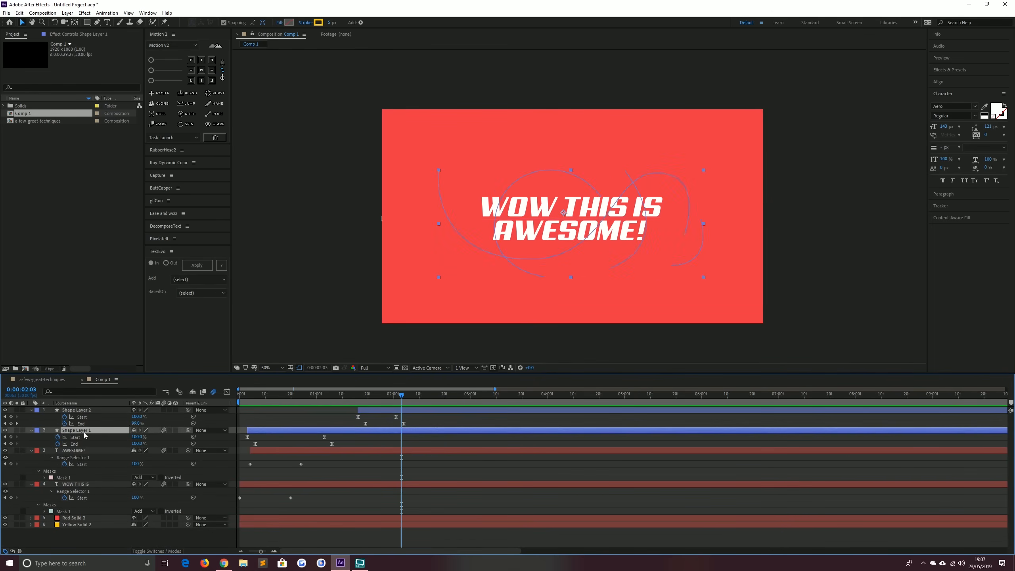
key(u)
click(82, 411)
key(u)
key(u)
key(u)
click(76, 424)
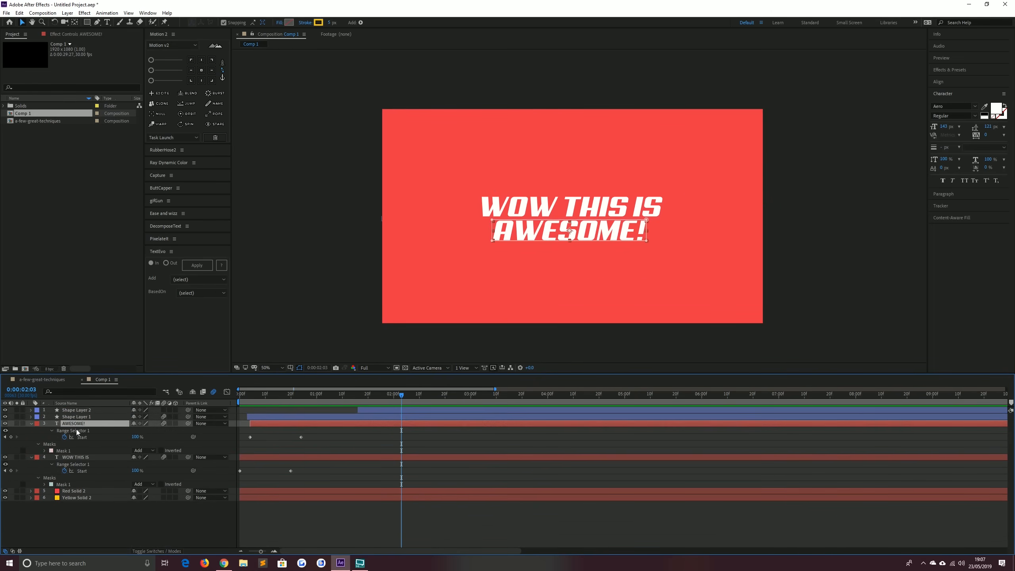
key(u)
click(75, 432)
key(u)
click(70, 493)
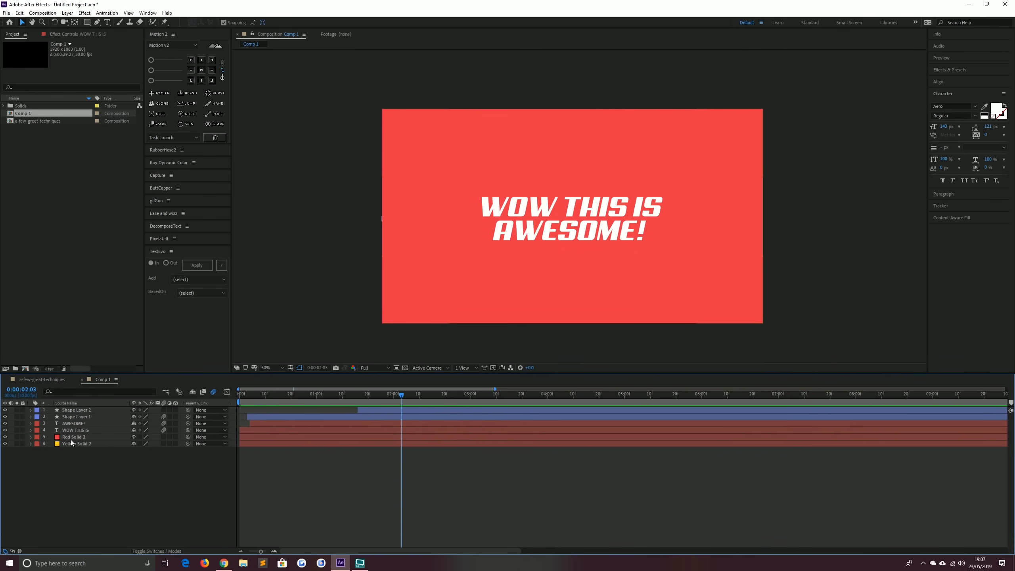
Find the Radial Wipe effect and apply it to Red Solid 2
click(71, 437)
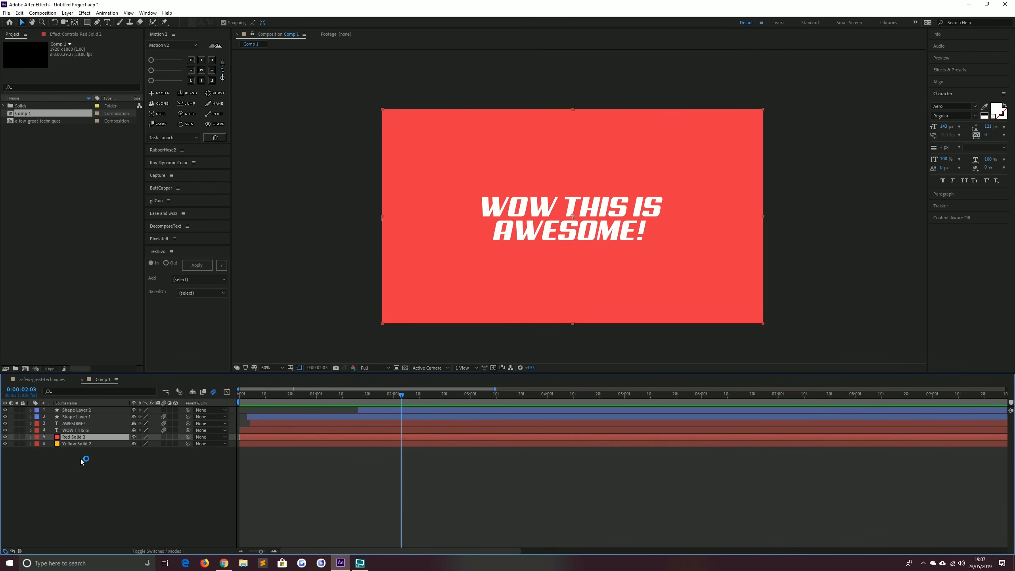
click(956, 69)
double_click(961, 80)
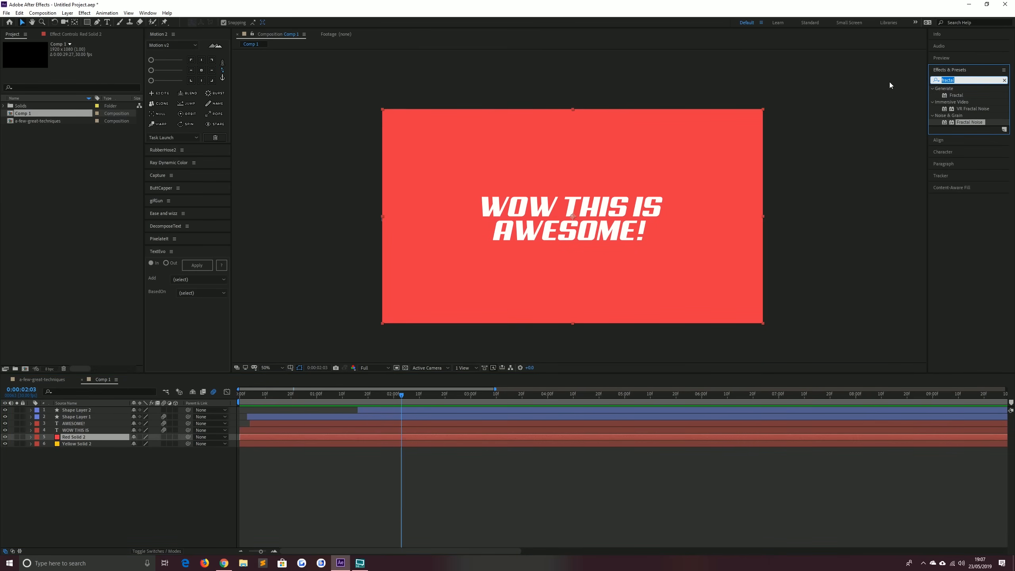
text(radi)
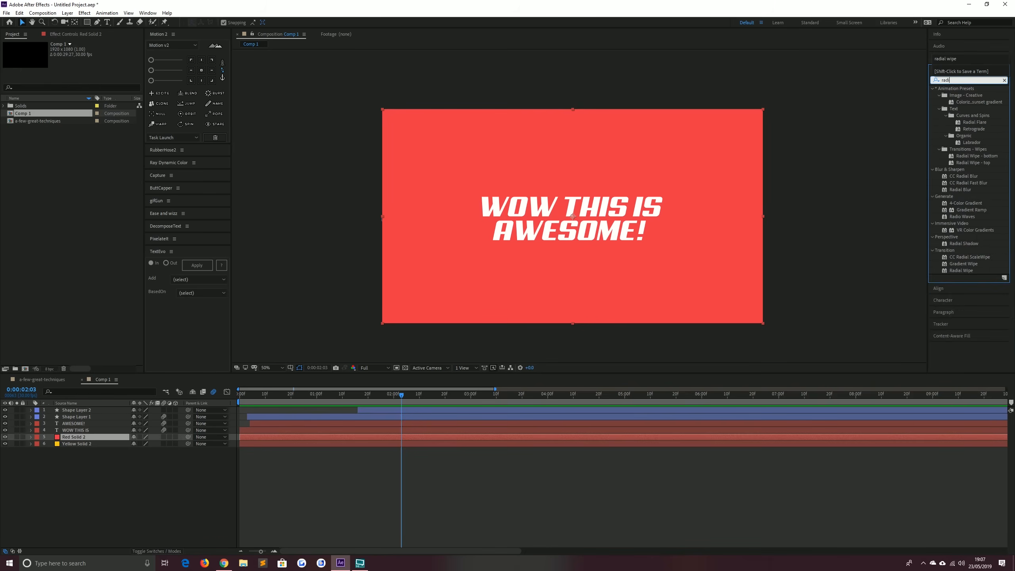
text(al wipe)
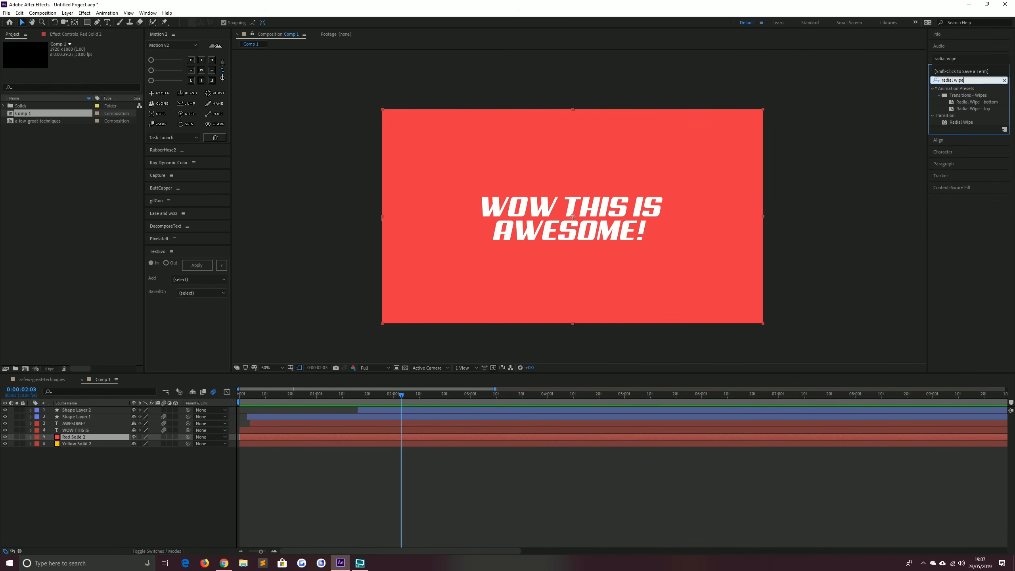
click(949, 121)
drag(950, 124, 82, 436)
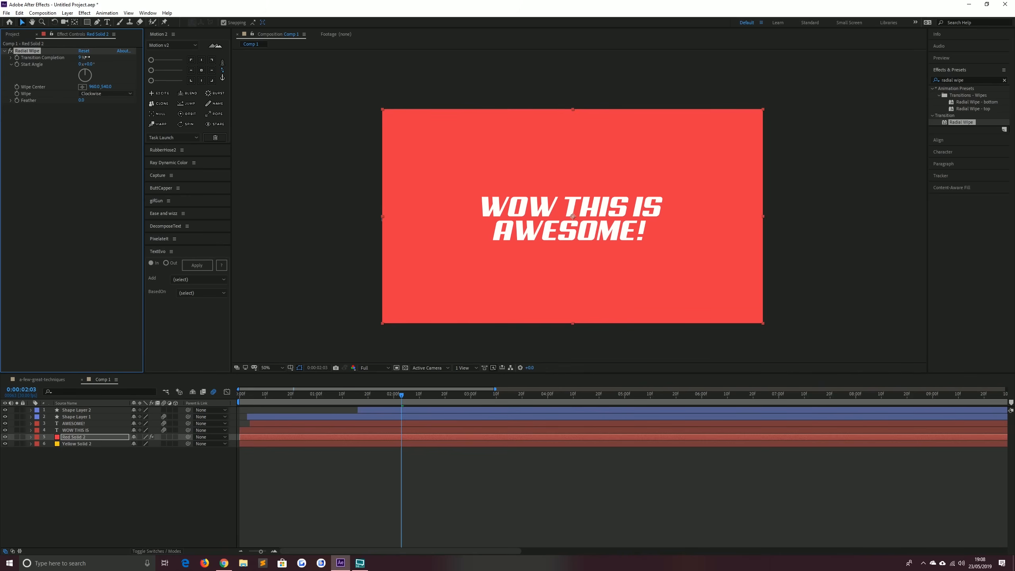
Place the Radial Wipe centre at the composition's left-edge midpoint and set Transition Completion to 0%
drag(81, 57, 103, 64)
click(82, 87)
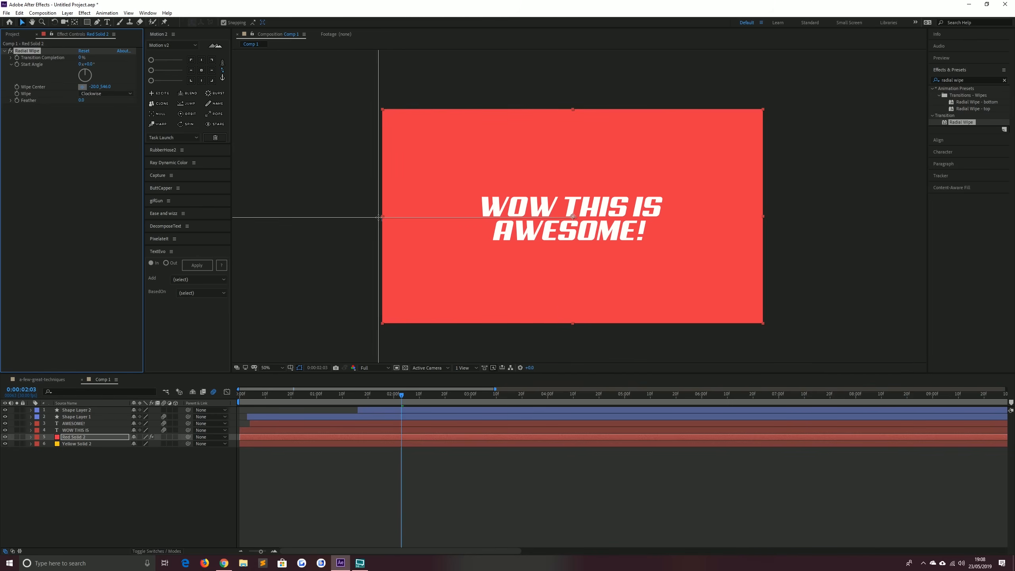
click(378, 218)
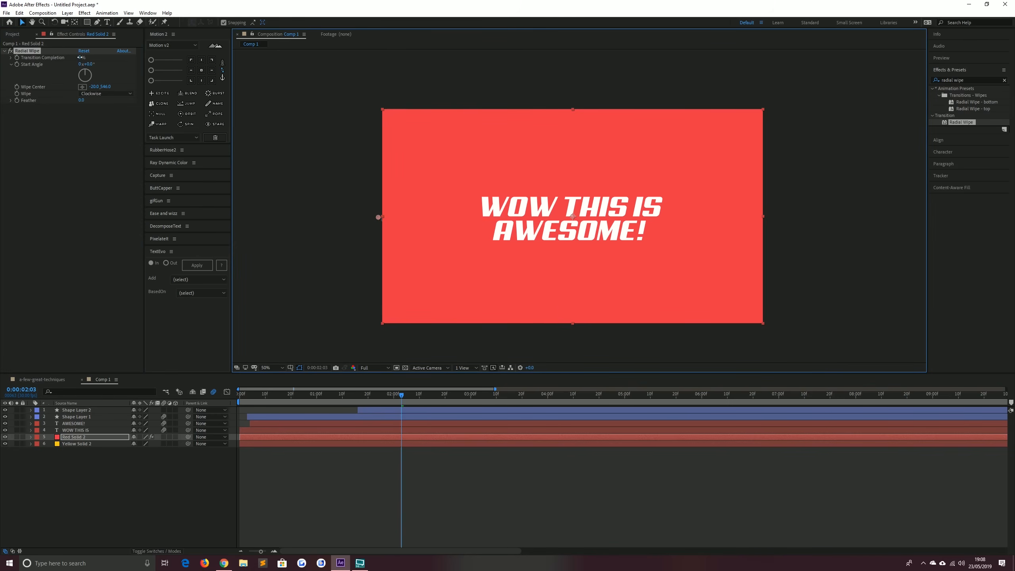
mouse_move(81, 57)
mouse_down()
mouse_move(97, 52)
mouse_move(70, 55)
mouse_move(104, 54)
mouse_move(63, 57)
mouse_up()
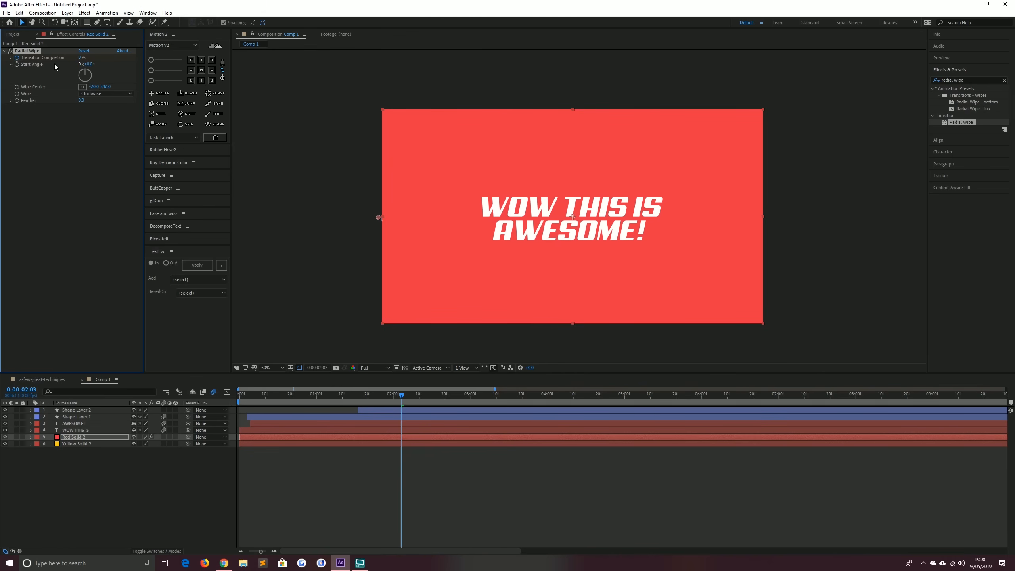
Set the Radial Wipe Start Angle to 90° and show the effect's keyframes in the timeline
click(88, 64)
text(90)
key(Return)
key(u)
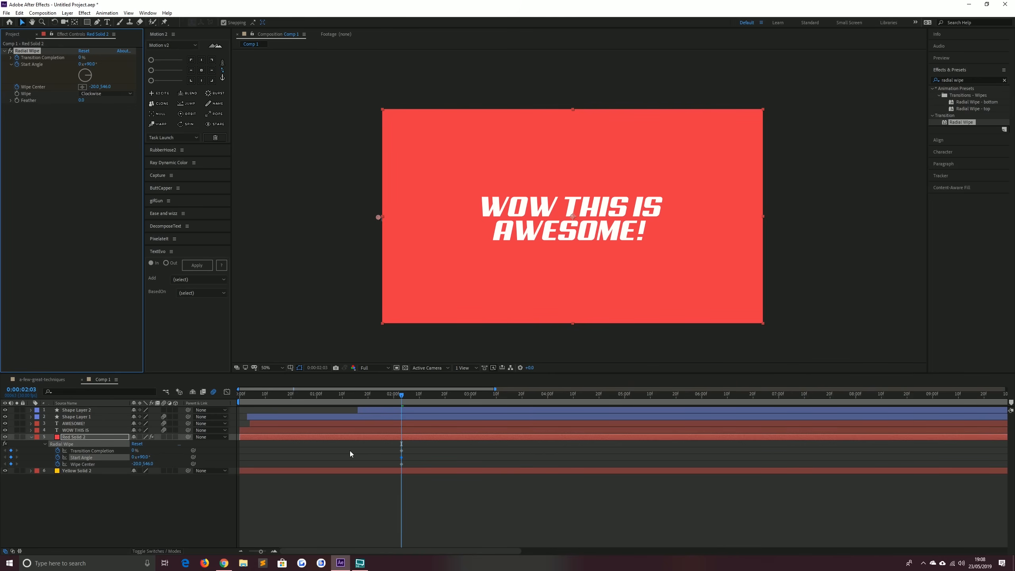
At 0:00:03:03, add keyframes for the Radial Wipe properties and set Transition Completion to 4%
key(space)
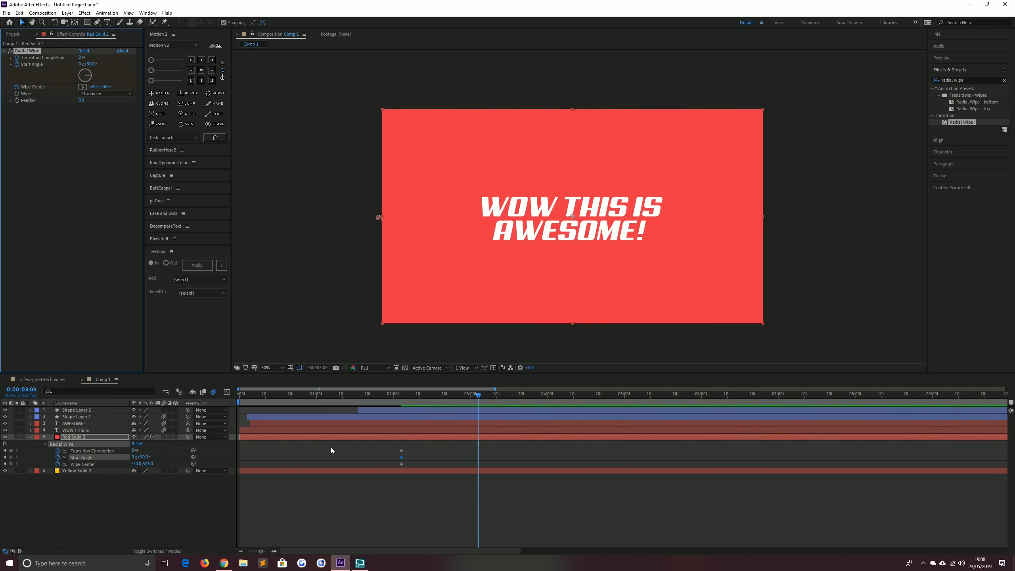
click(11, 464)
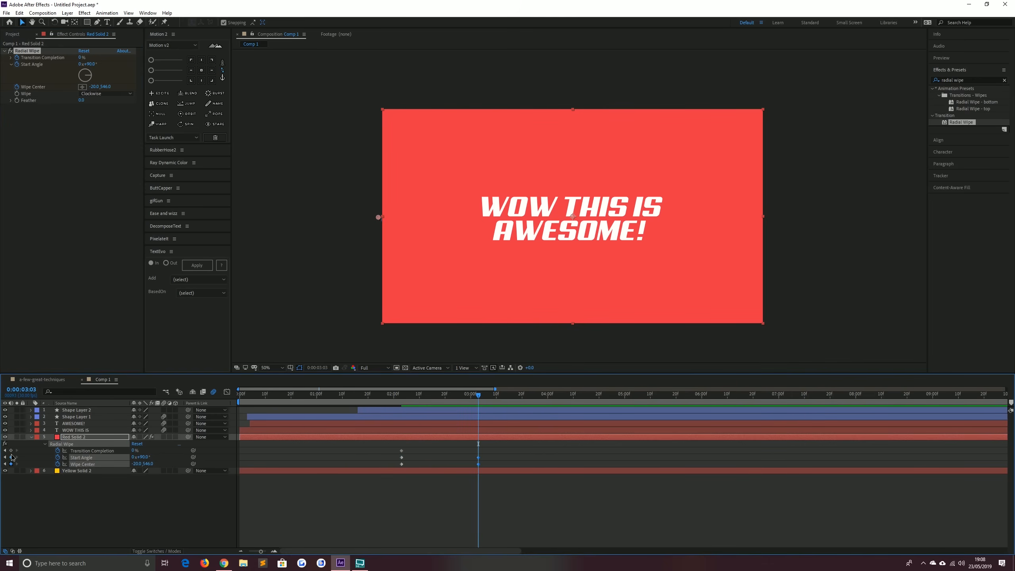
click(11, 457)
click(11, 451)
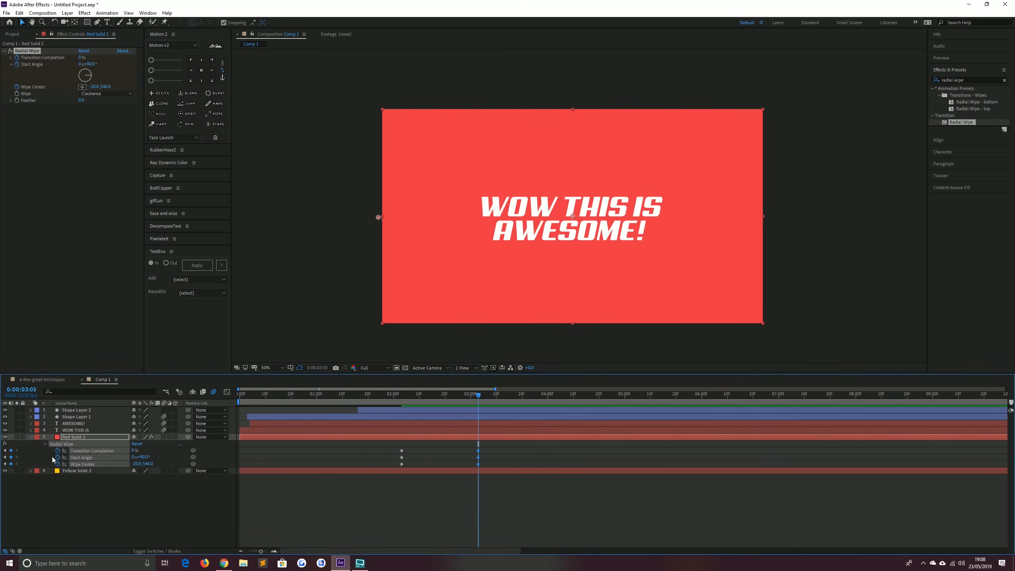
click(85, 57)
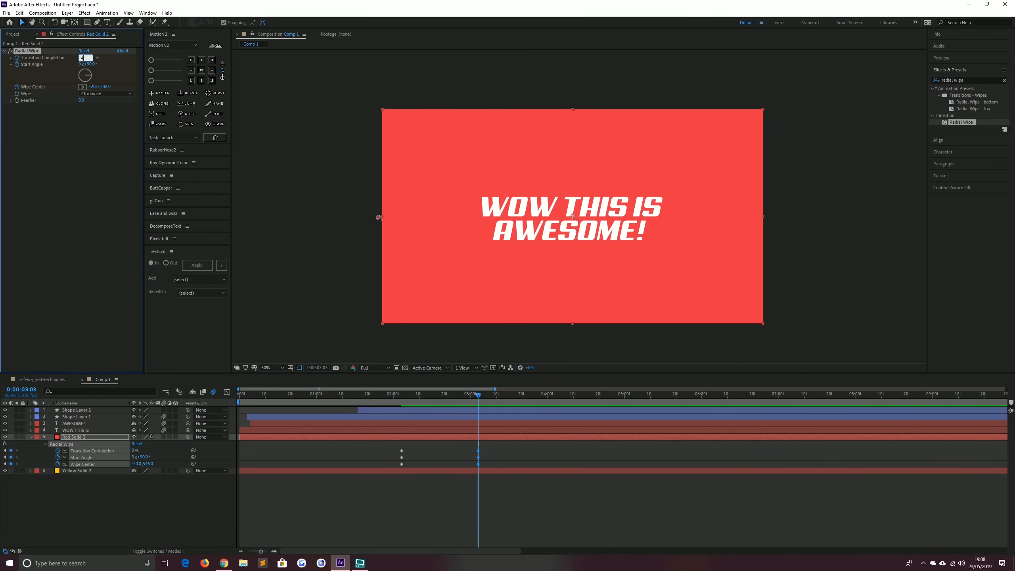
text(4)
key(Return)
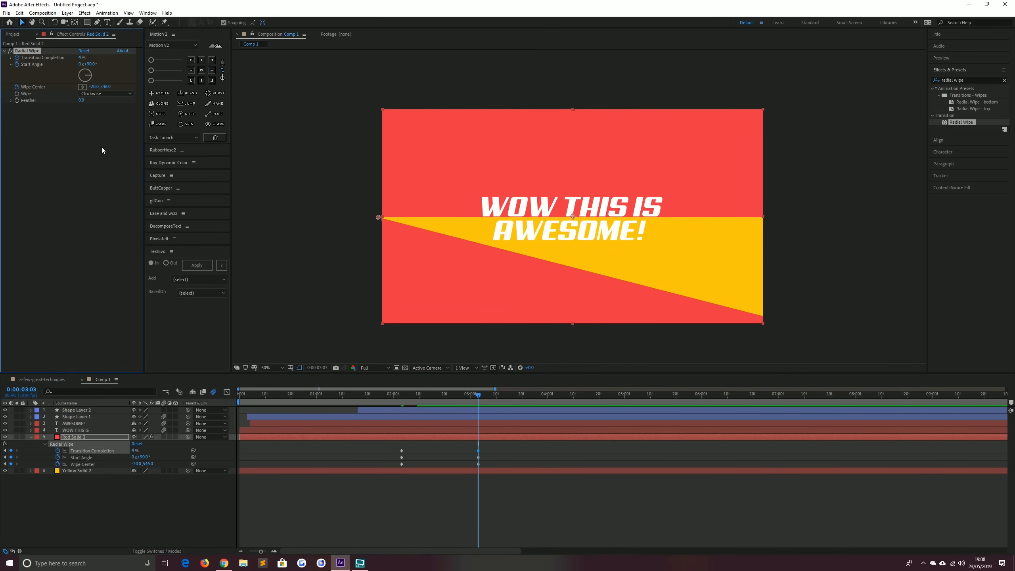
Set the Radial Wipe Start Angle to 84° at this keyframe
click(90, 65)
text(84)
key(Return)
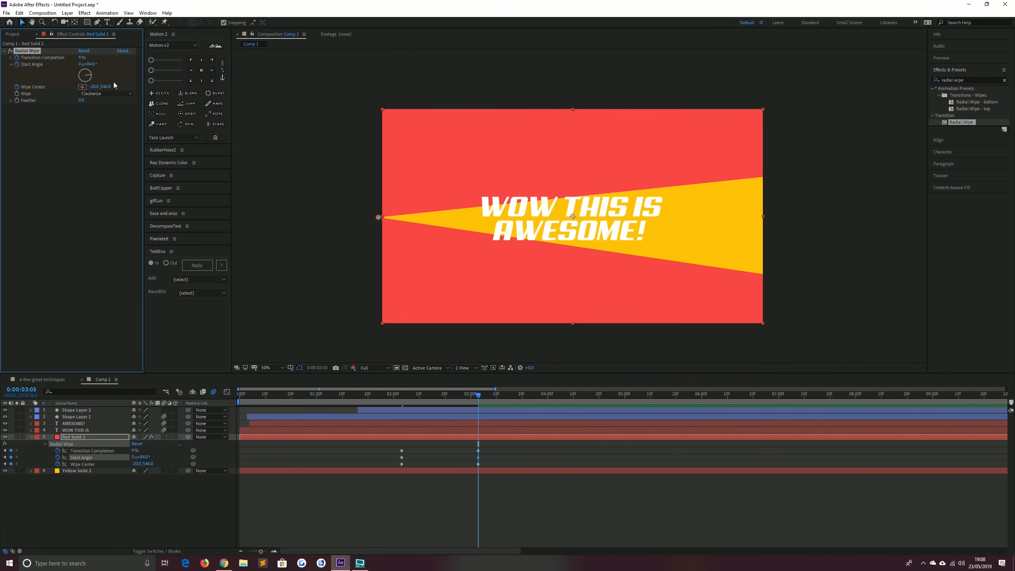
Try a Start Angle of 82°, then set it back to 84°
click(90, 64)
text(82)
key(Return)
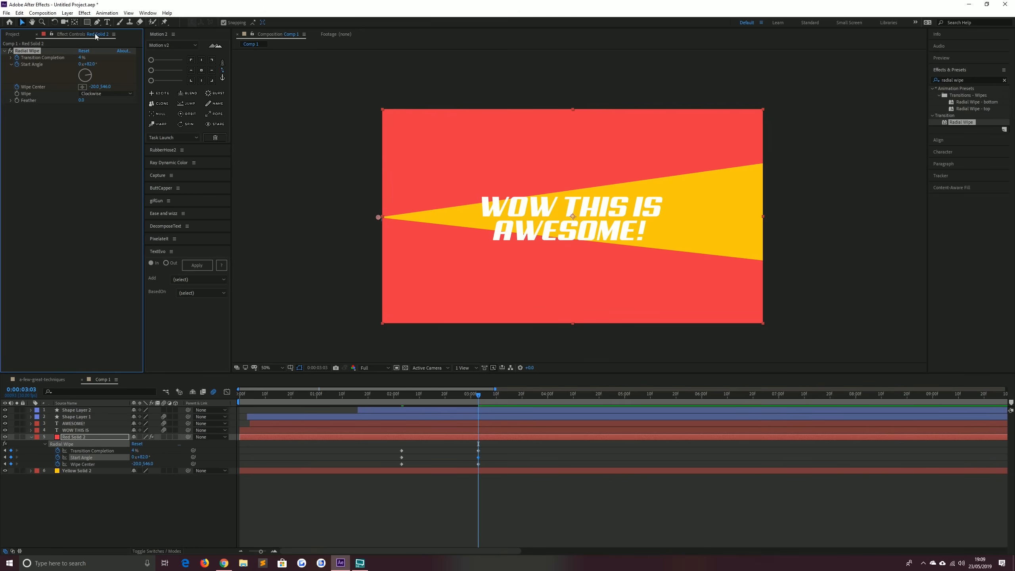
click(84, 65)
text(84)
key(Return)
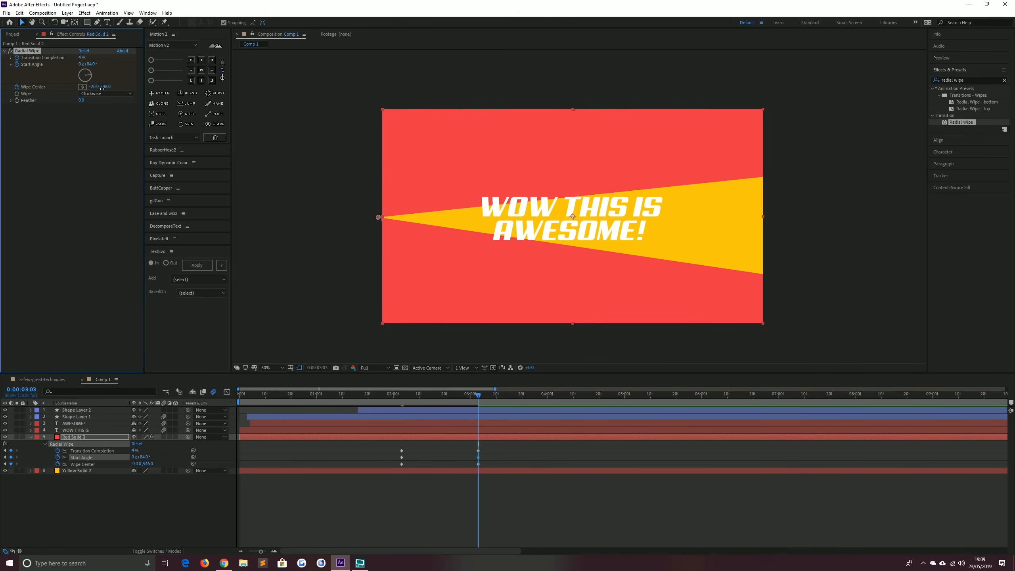
drag(102, 89, 85, 65)
key(ctrl+z)
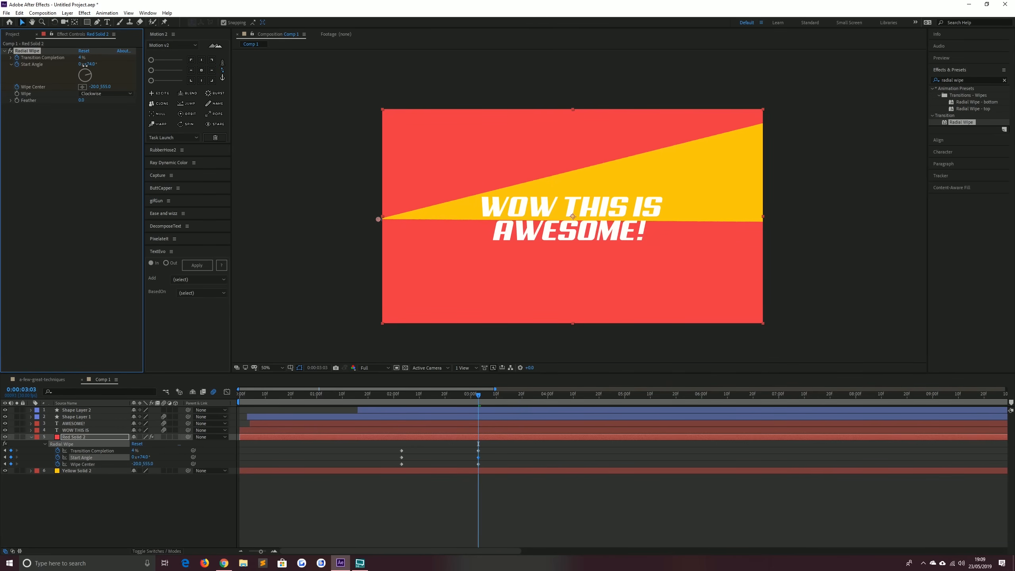
key(ctrl+z)
key(ctrl+z)
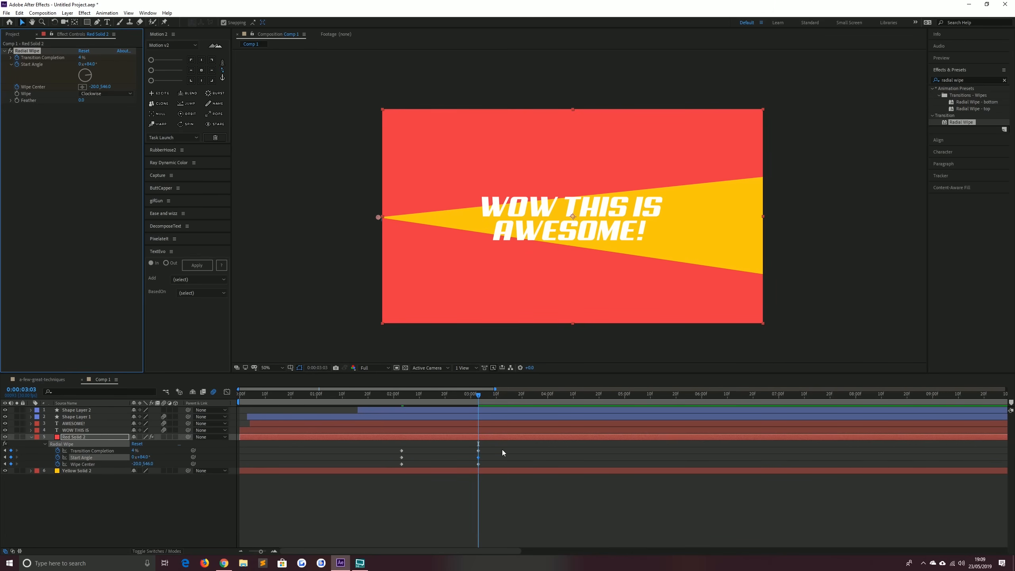
Apply Easy Ease to the Radial Wipe keyframes and steepen their speed curve in the Graph Editor
drag(503, 453, 363, 470)
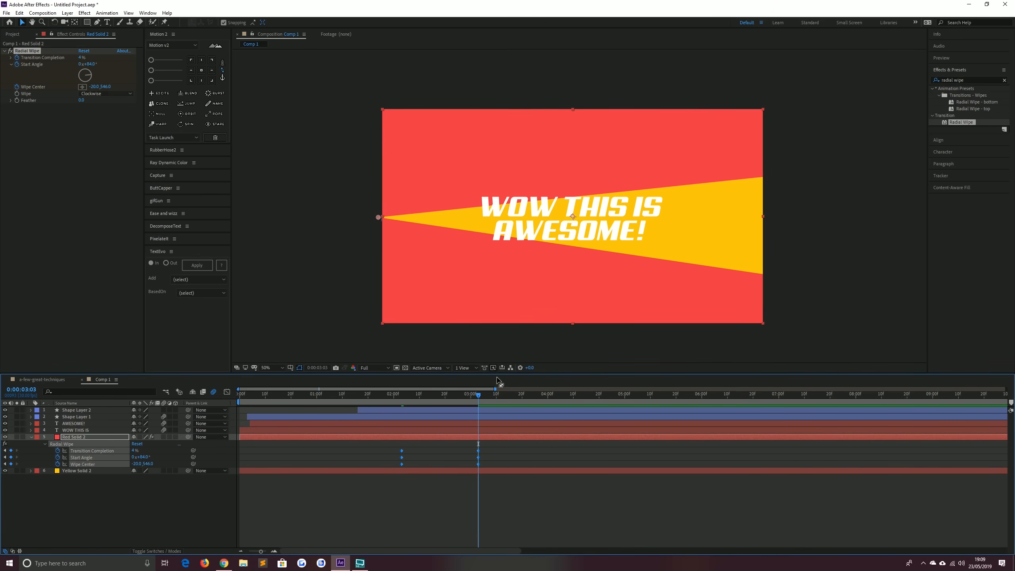
key(F9)
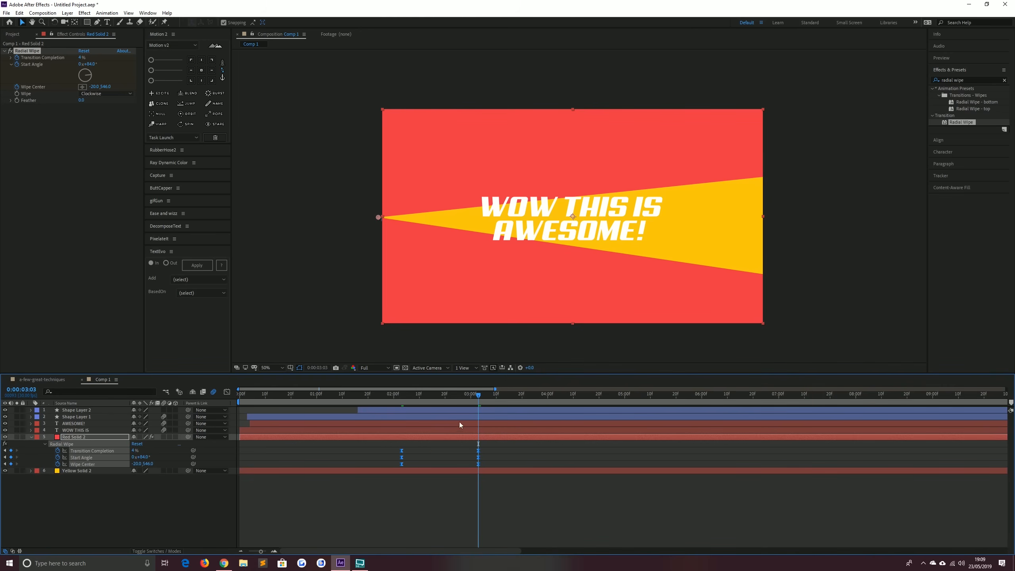
click(227, 391)
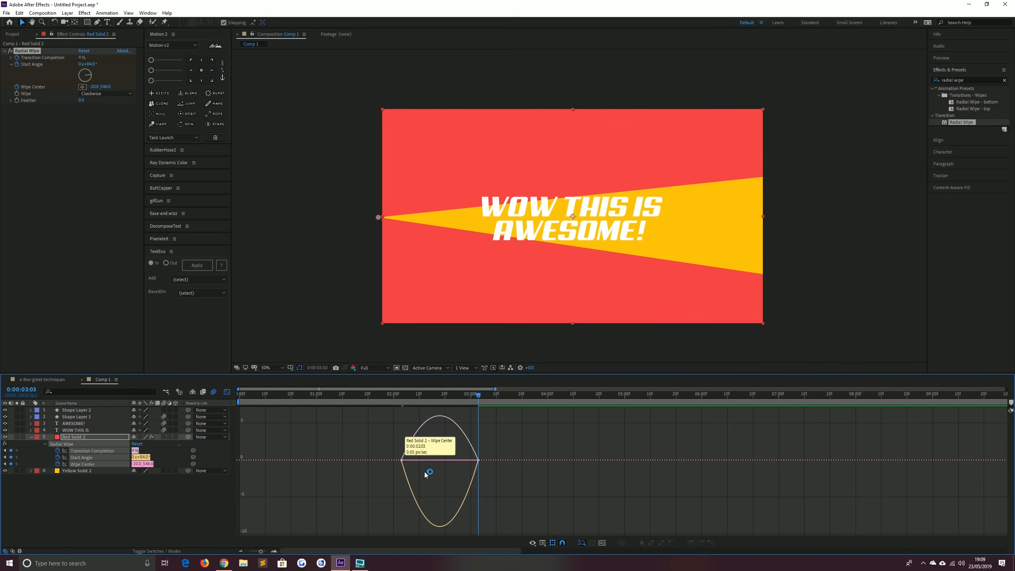
drag(527, 437, 316, 503)
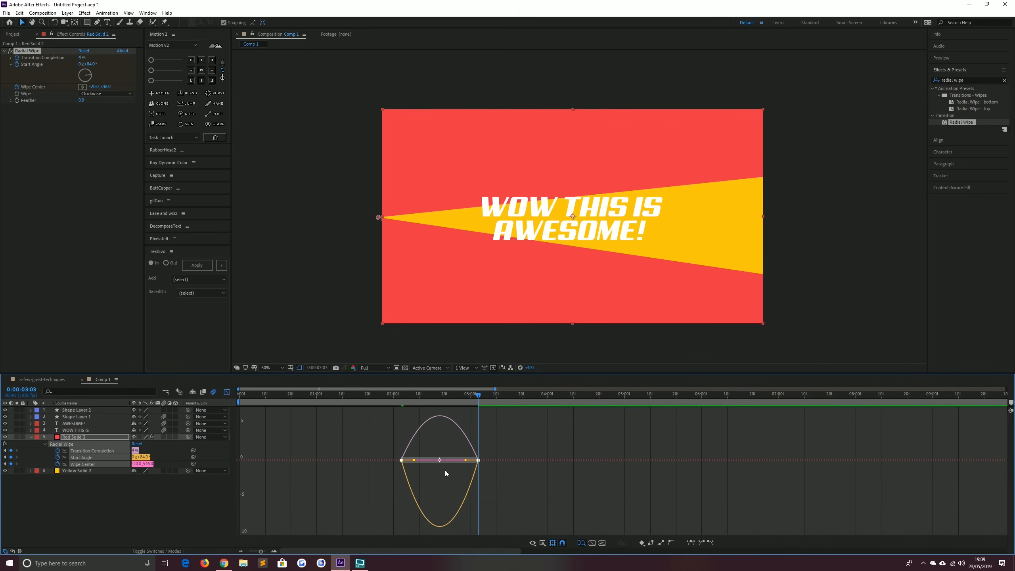
drag(466, 462, 393, 464)
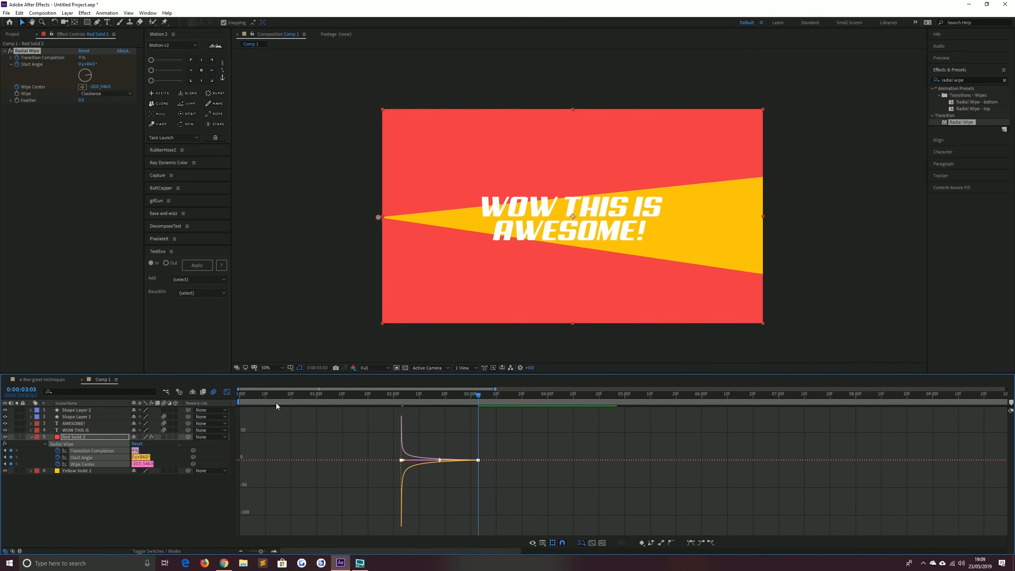
click(227, 392)
Preview the Radial Wipe reveal from about 1:29 and return to the 3:03 keyframe
click(391, 394)
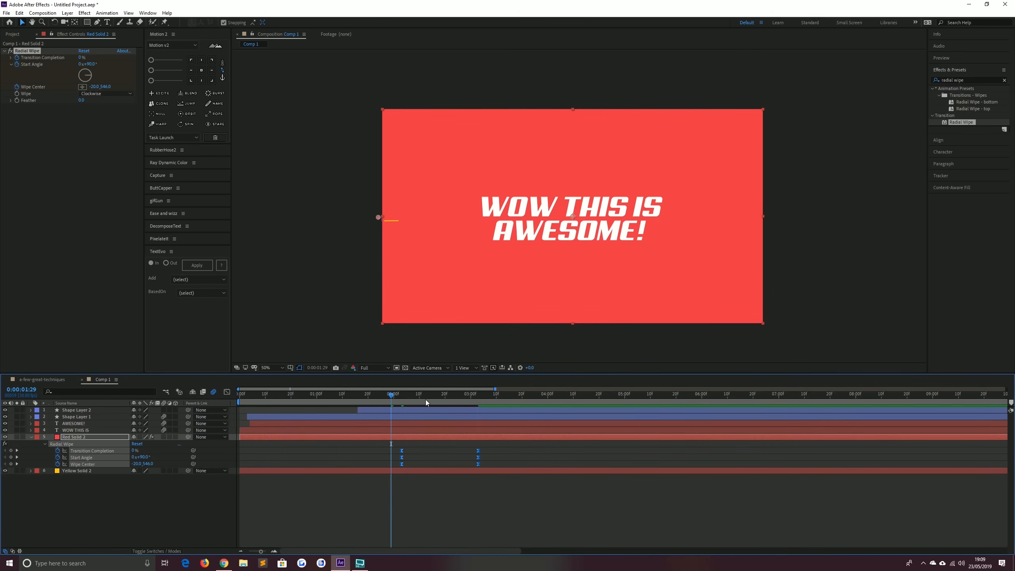
key(space)
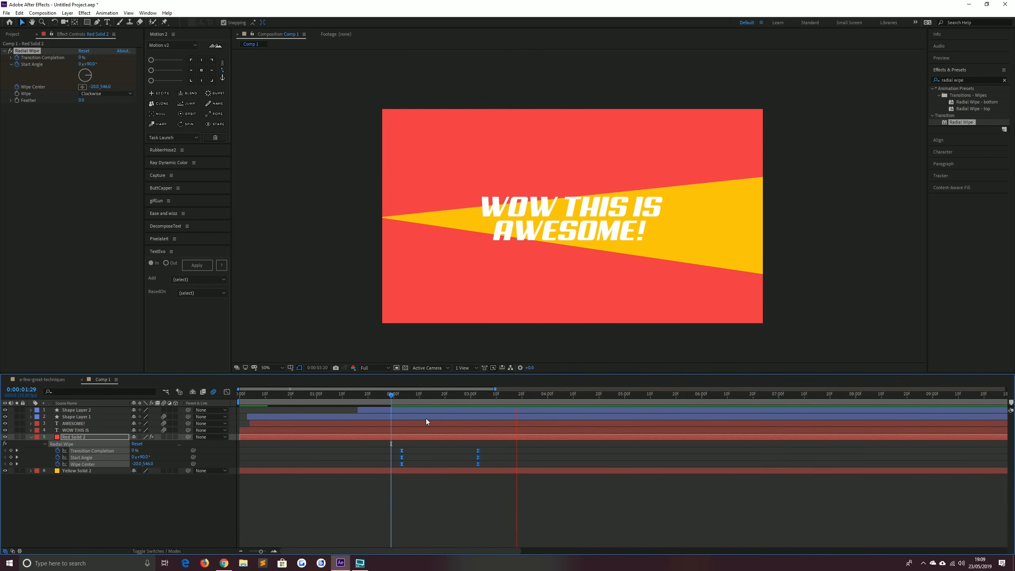
click(393, 392)
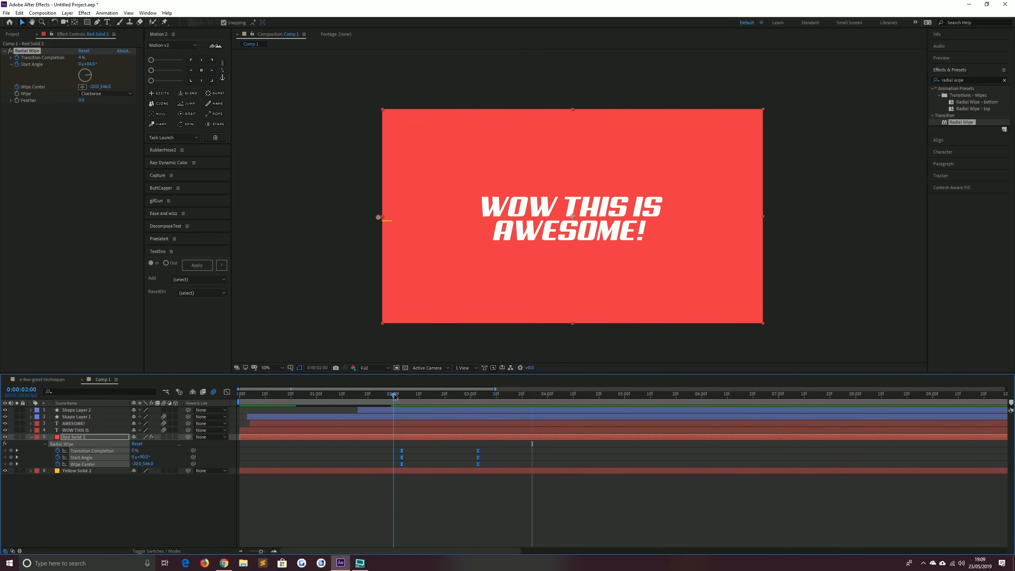
click(16, 451)
click(16, 451)
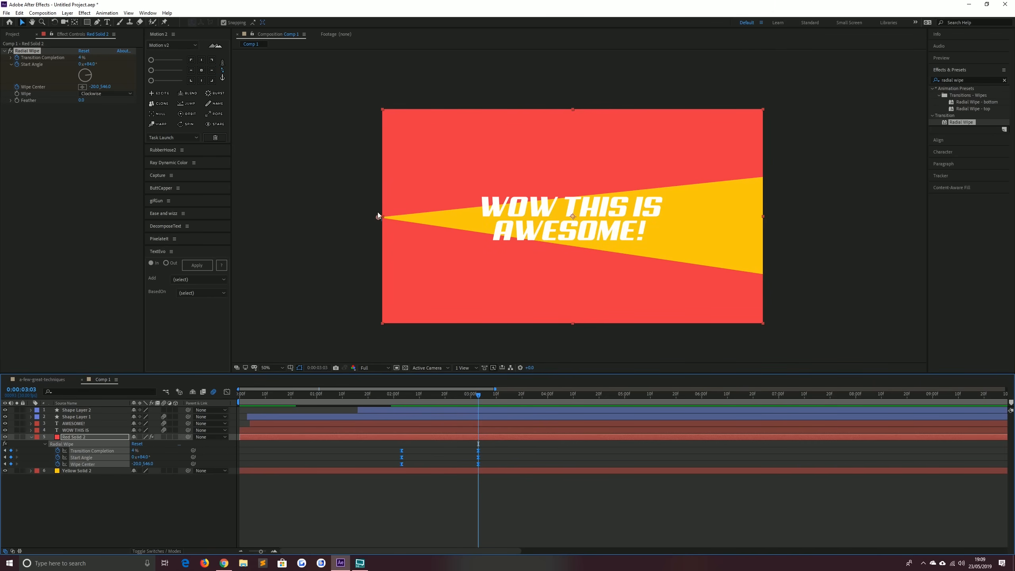
Add Position and Rotation keyframes for both text layers at 0:00:02:03 and 0:00:03:03
click(75, 431)
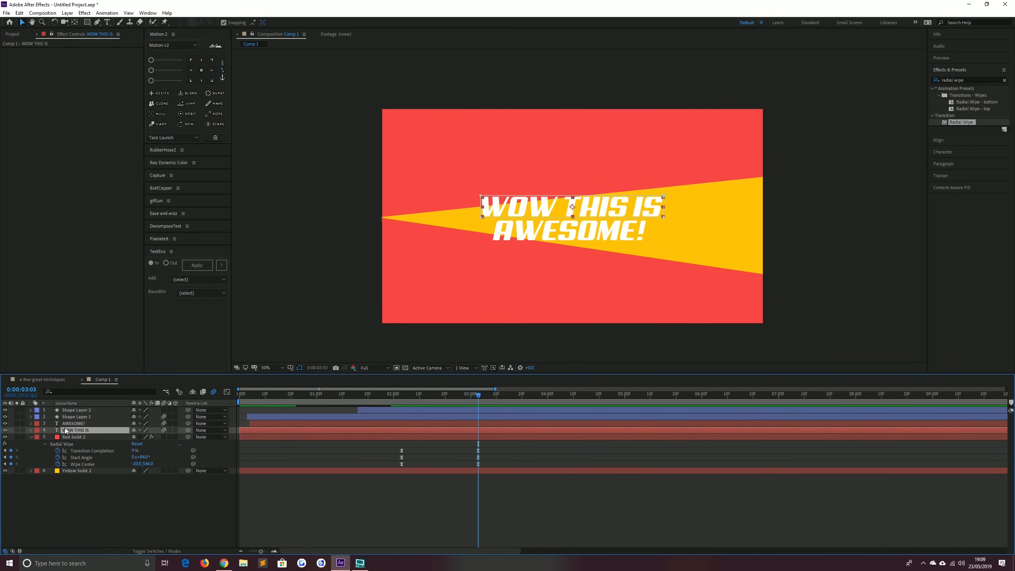
shift+click(69, 424)
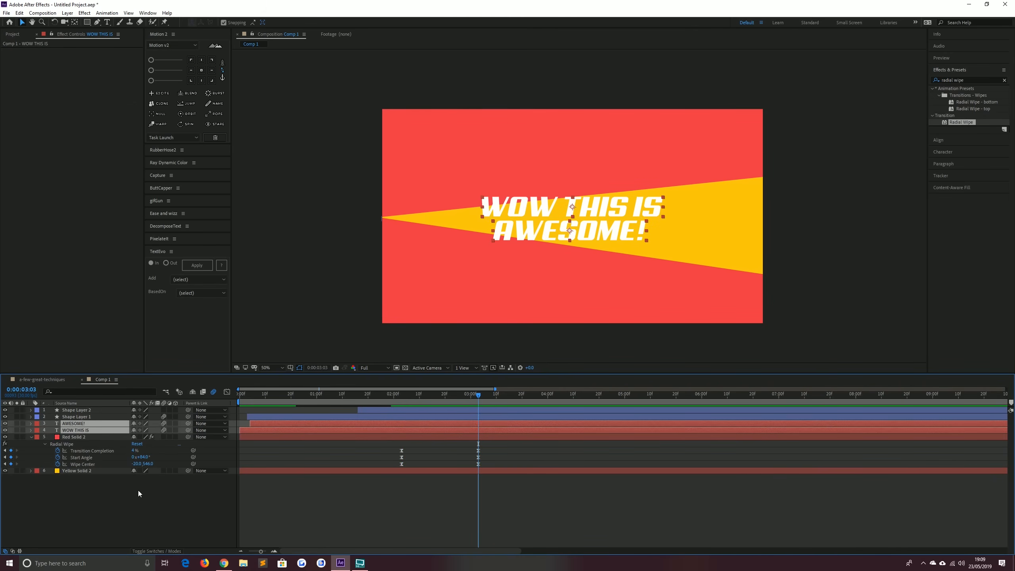
key(p)
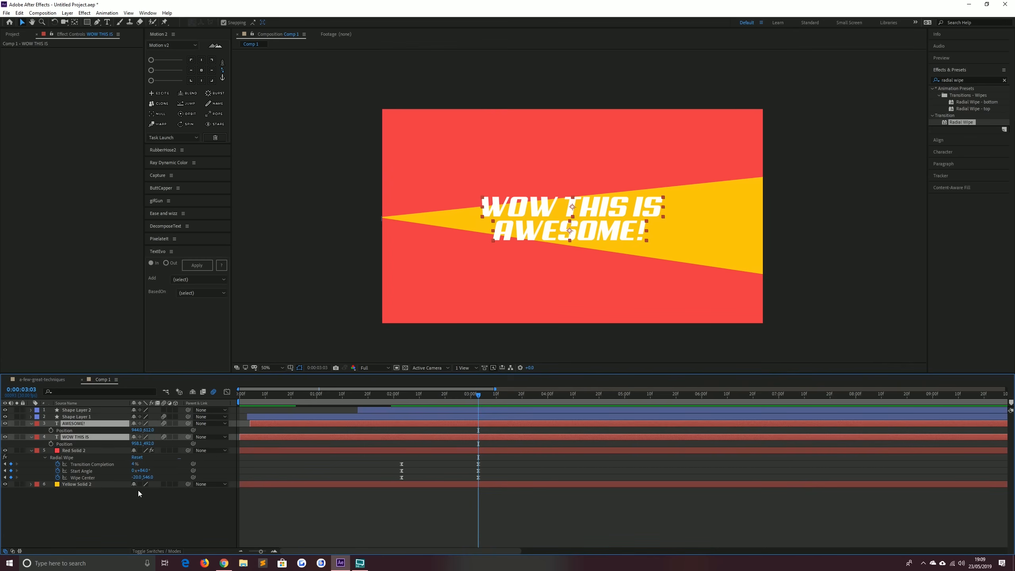
key(shift+r)
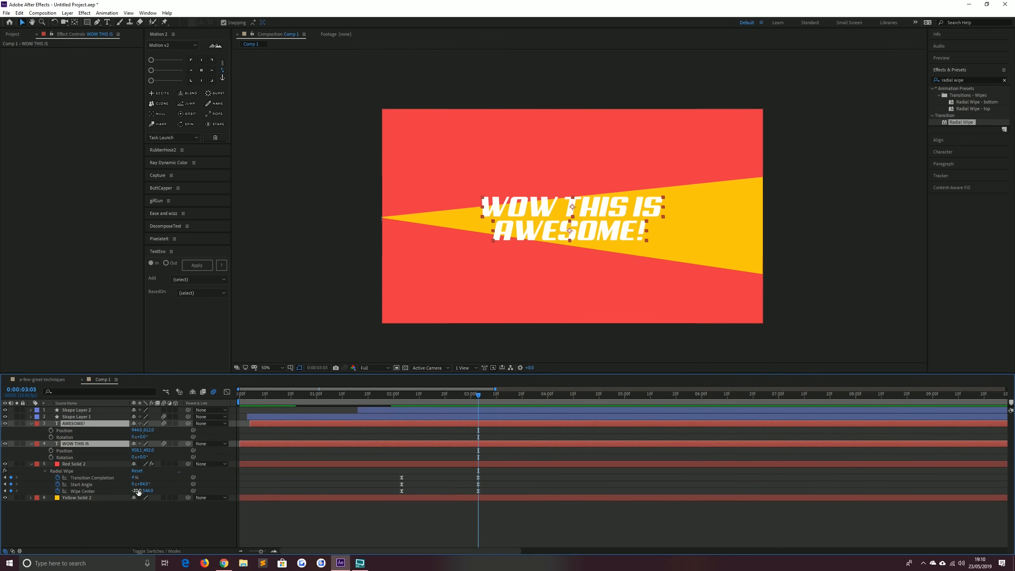
key(shift+r)
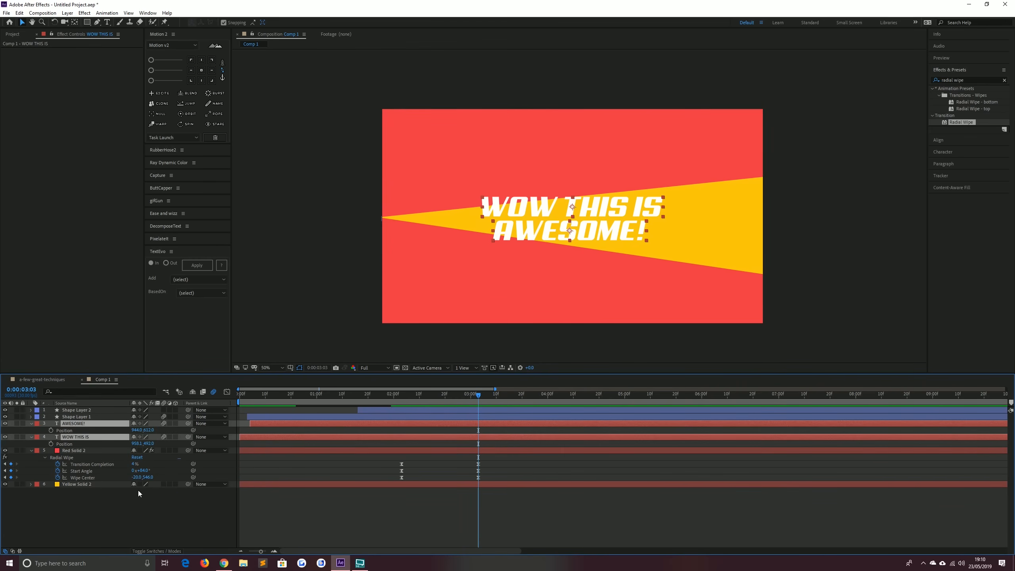
key(shift+r)
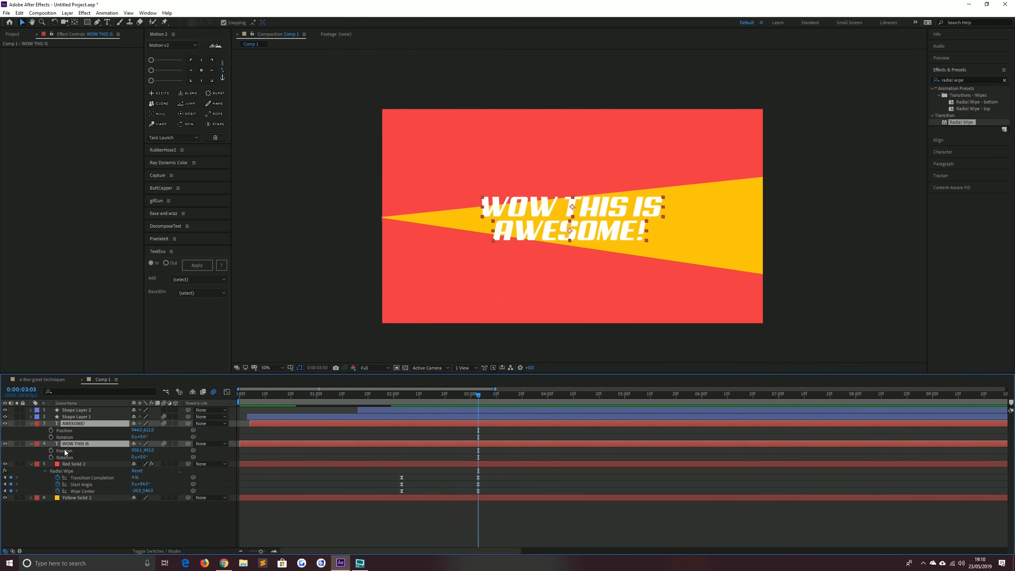
drag(51, 457, 51, 431)
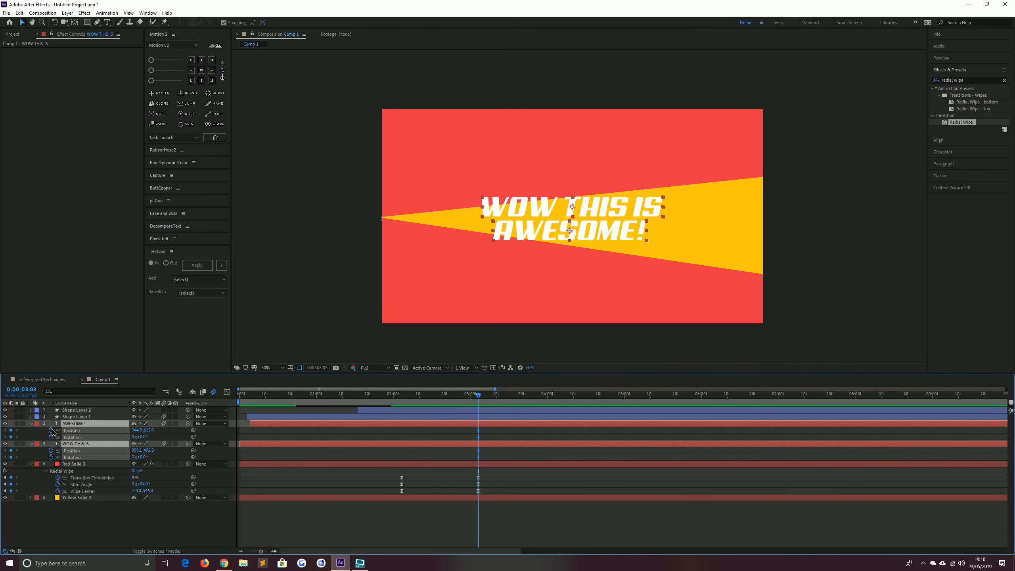
click(5, 478)
click(11, 430)
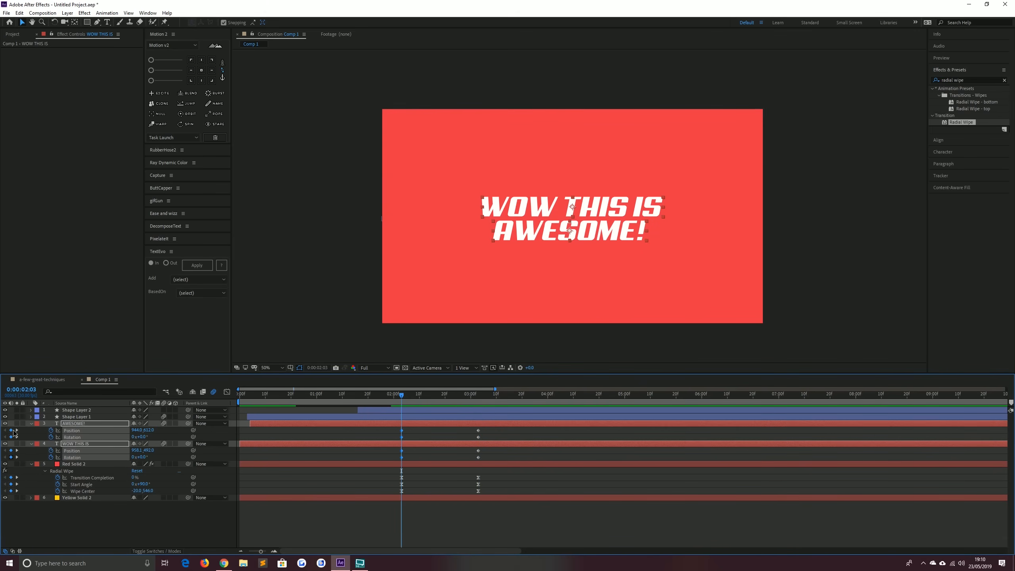
click(16, 430)
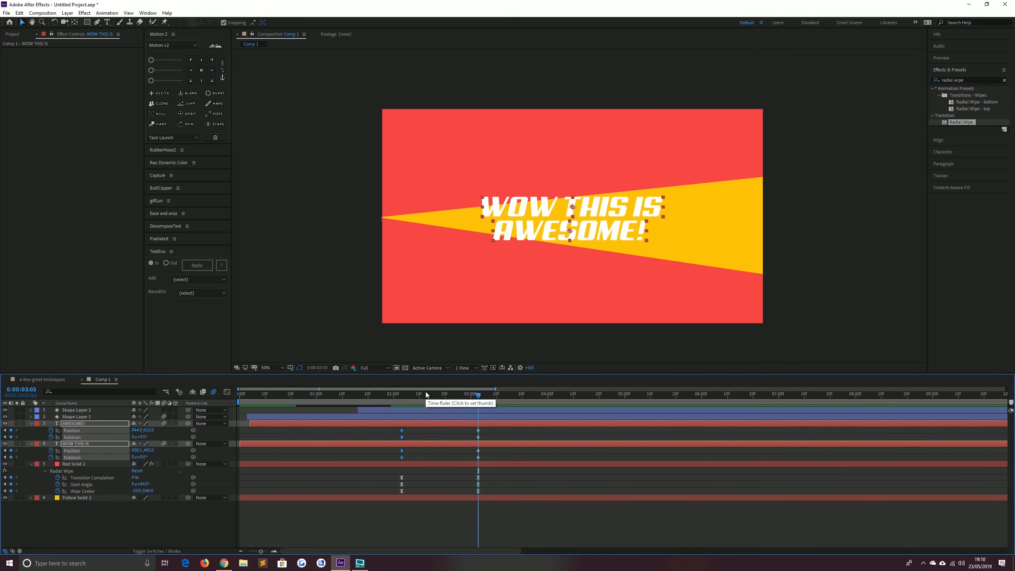
At 3:03, set the WOW THIS IS layer's rotation to -6° and nudge it upward above the yellow wedge
click(79, 530)
click(142, 457)
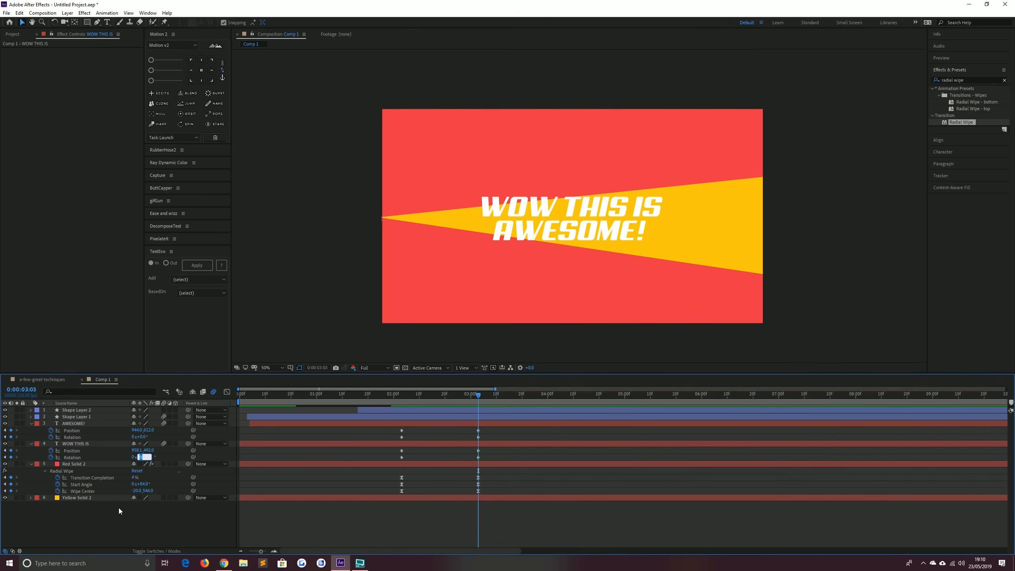
text(-5)
key(Return)
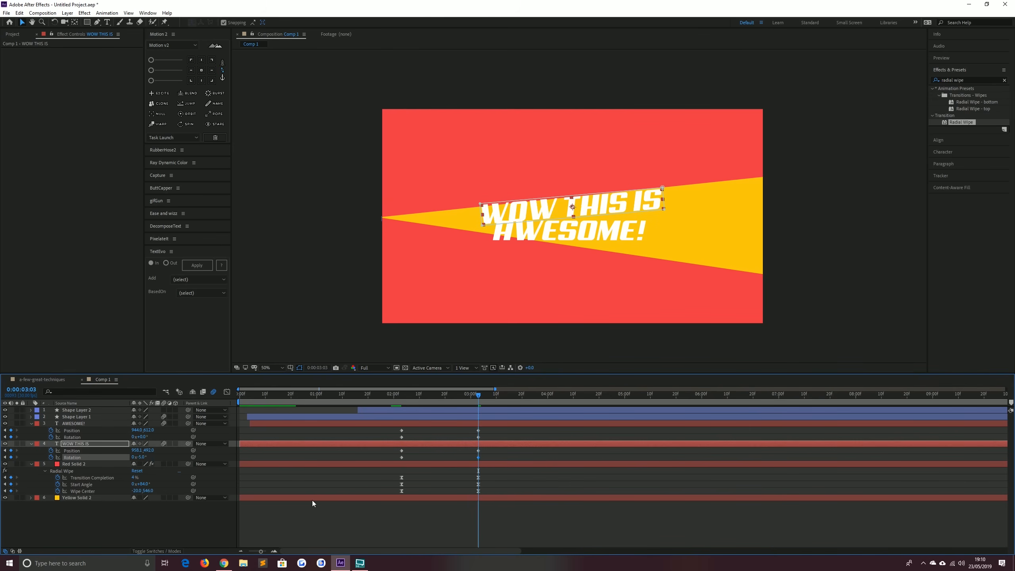
key(shift+Up)
key(shift+Up)
key(shift+Up)
key(shift+Up)
key(shift+Up)
key(shift+Up)
key(shift+Up)
key(shift+Up)
key(shift+Up)
key(shift+Up)
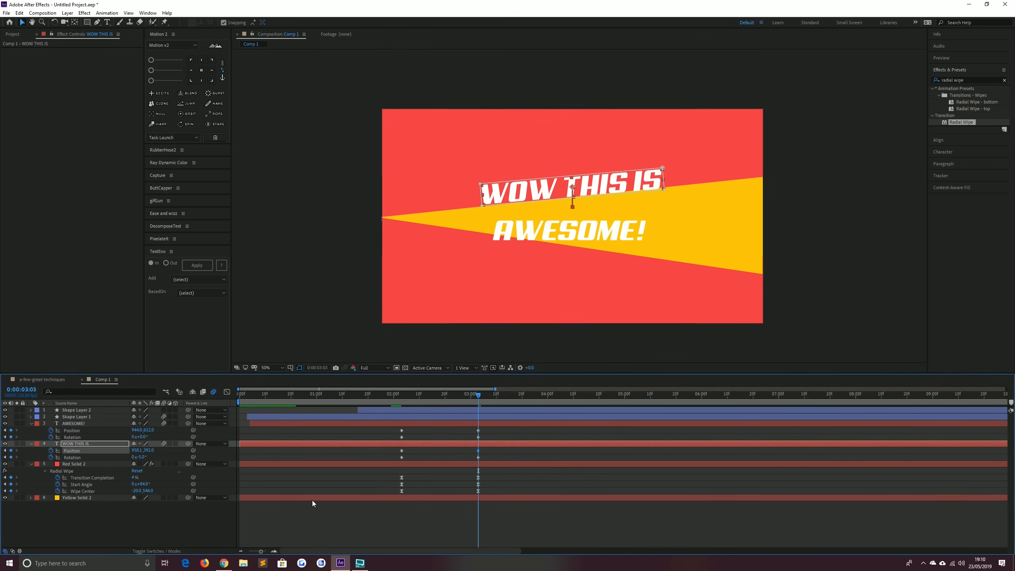
key(Up)
key(Up)
key(Up)
key(Up)
key(Up)
key(Up)
key(Up)
key(Up)
key(Up)
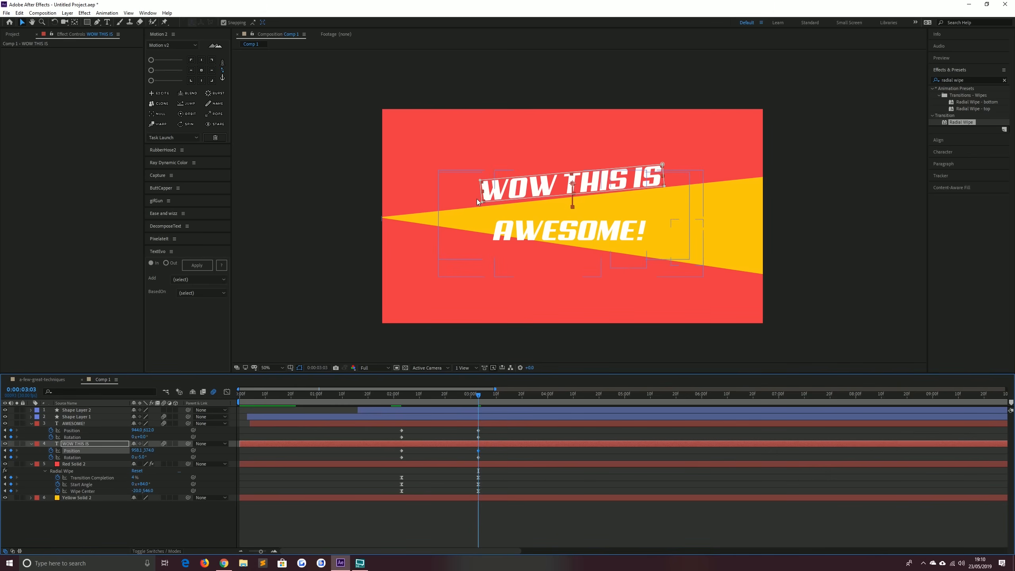
click(140, 457)
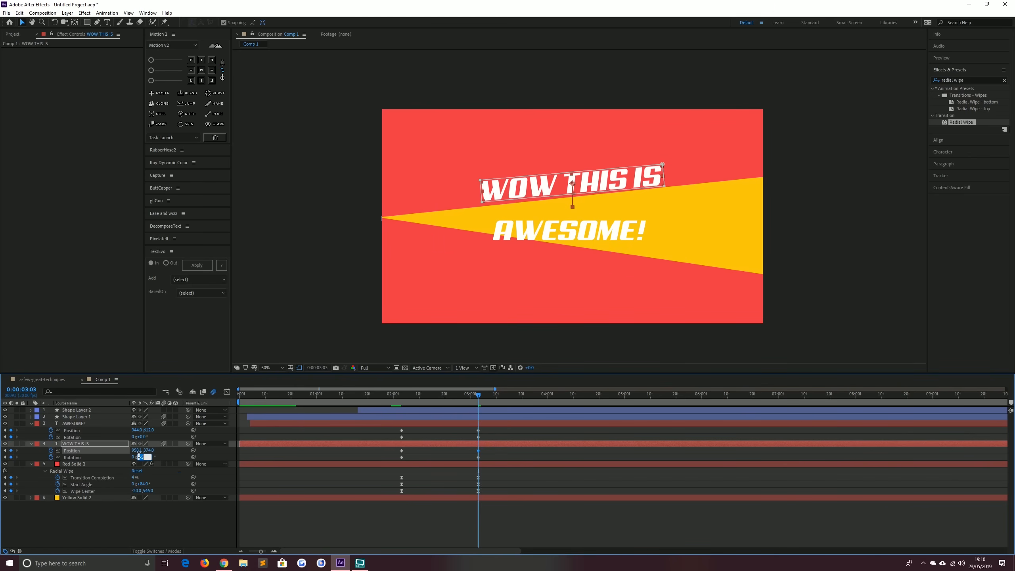
text(-6)
key(Return)
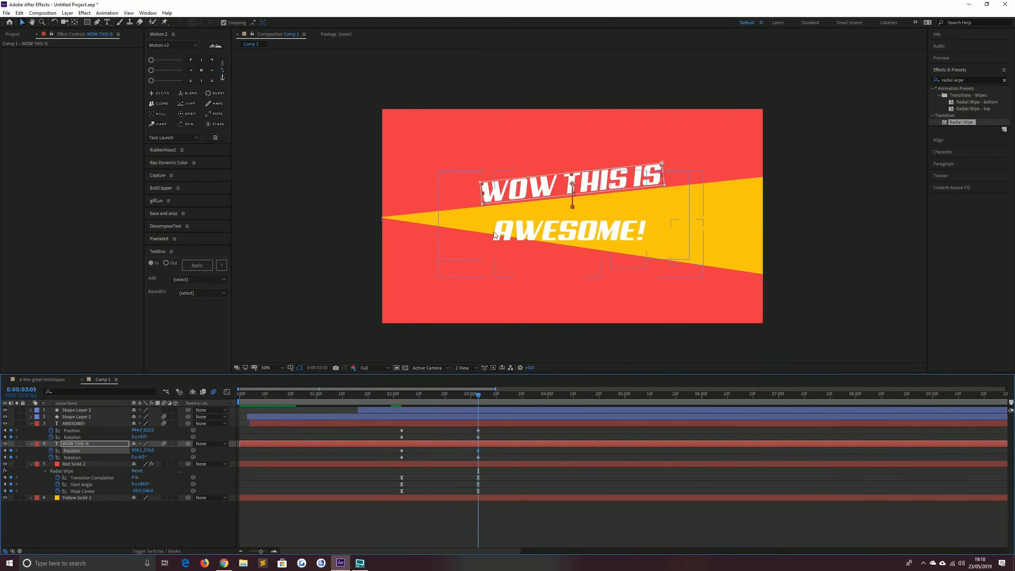
At 3:03, rotate the AWESOME! layer slightly clockwise and nudge it down below the yellow wedge
click(89, 425)
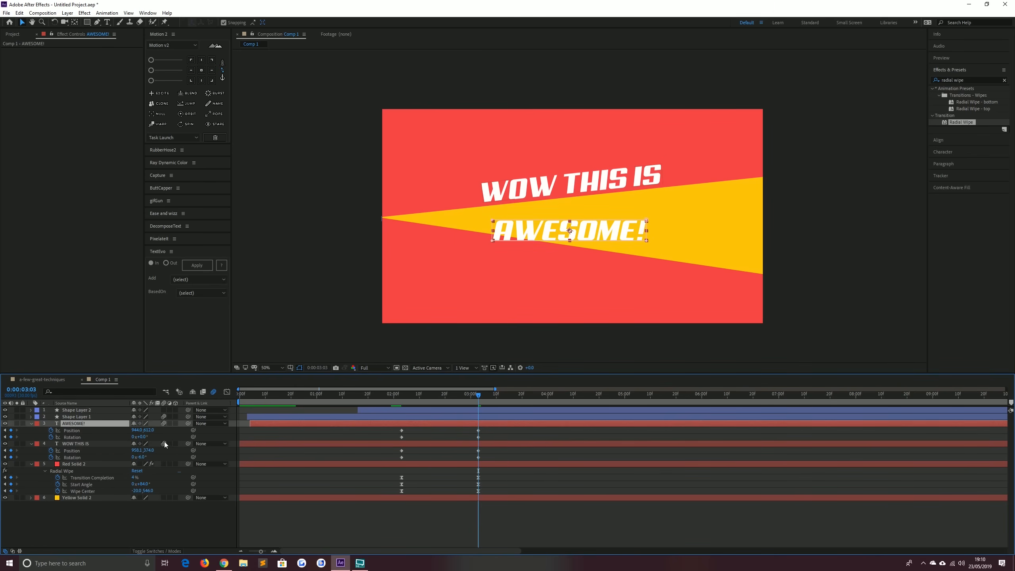
drag(141, 437, 143, 440)
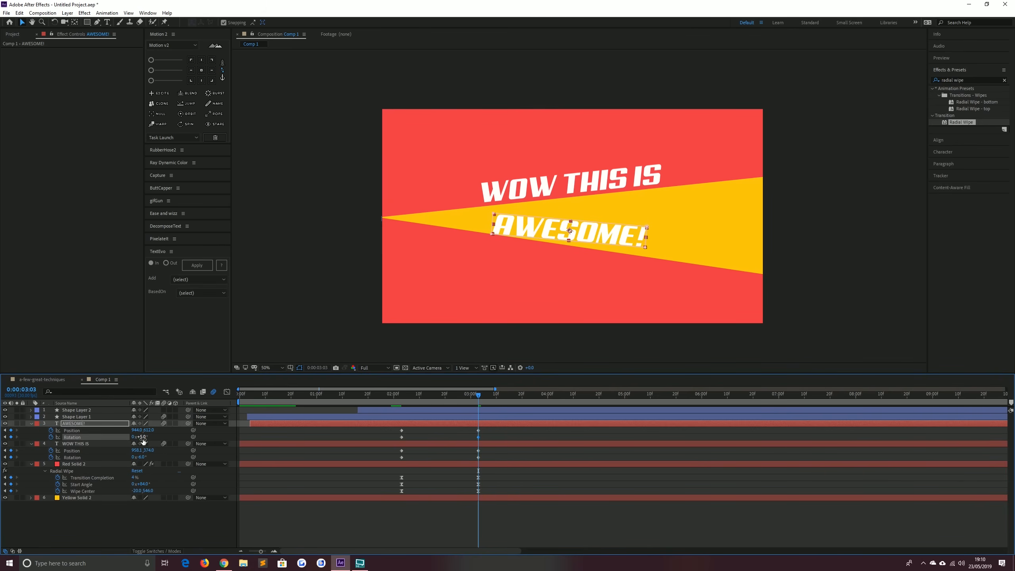
key(shift+Down)
key(shift+Down)
key(shift+Down)
key(shift+Down)
key(shift+Down)
key(shift+Down)
key(shift+Down)
key(shift+Down)
key(shift+Down)
key(shift+Down)
key(shift+Down)
key(shift+Down)
key(shift+Down)
key(shift+Down)
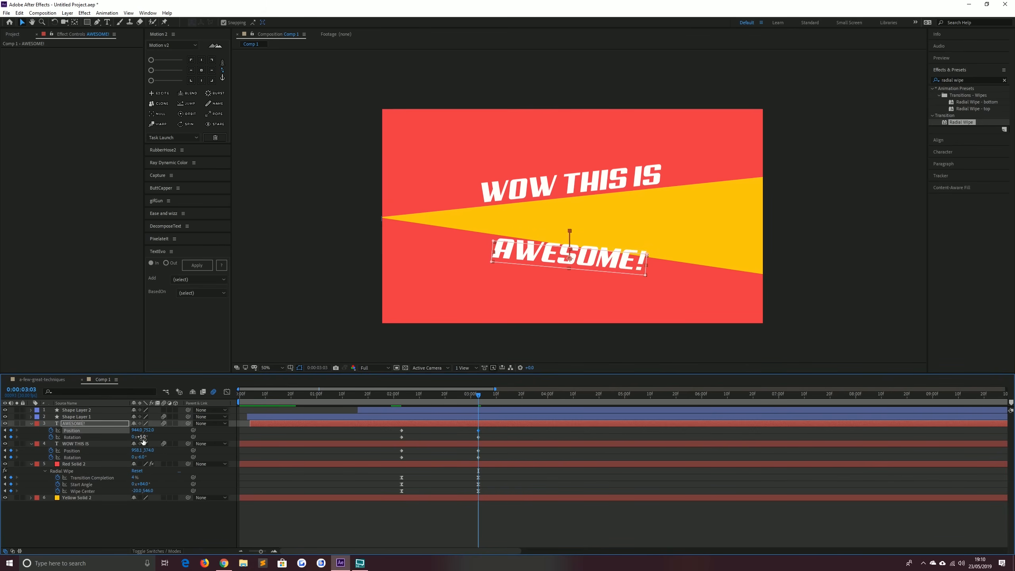
click(141, 437)
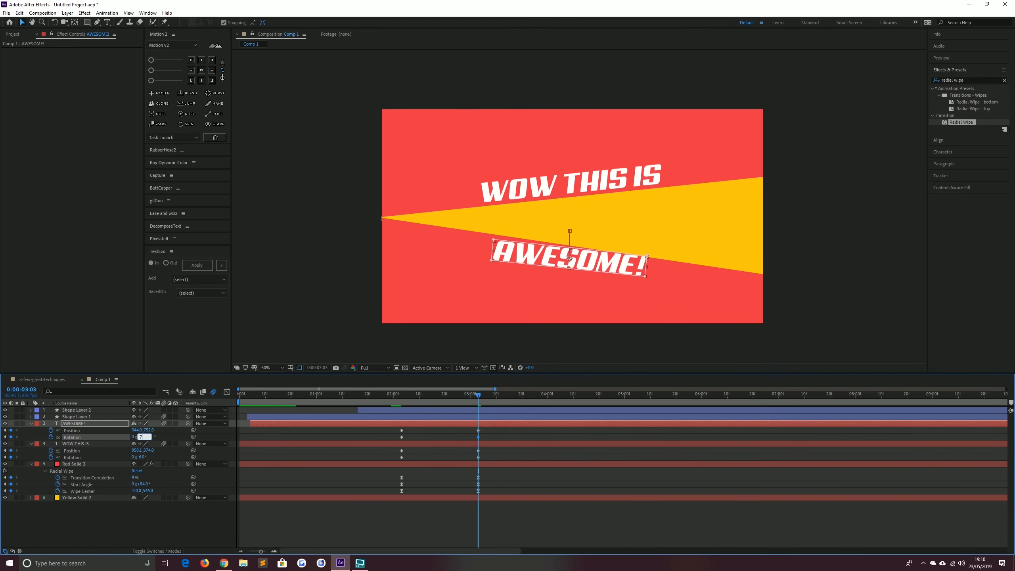
key(Up)
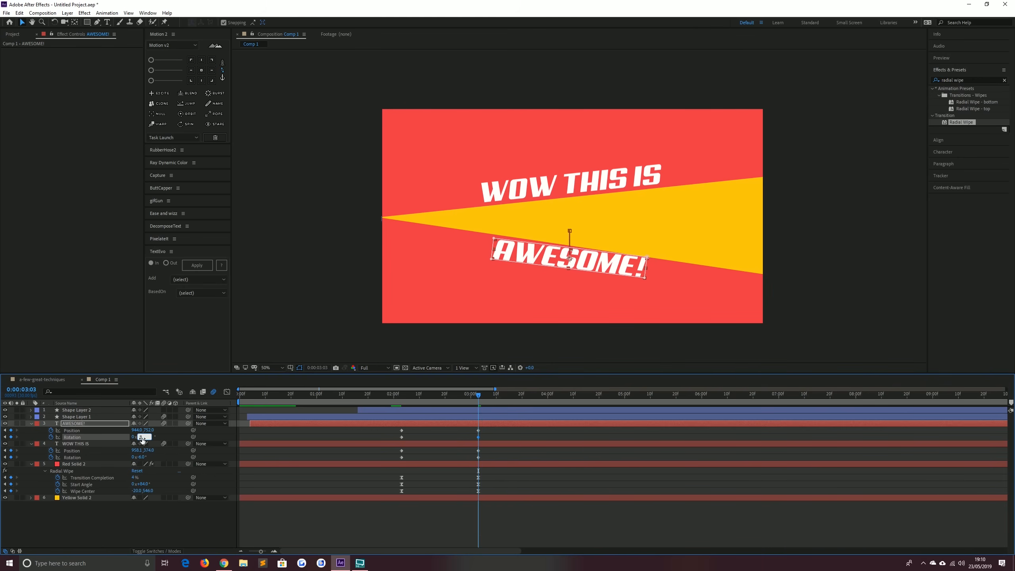
key(Return)
key(Down)
key(Down)
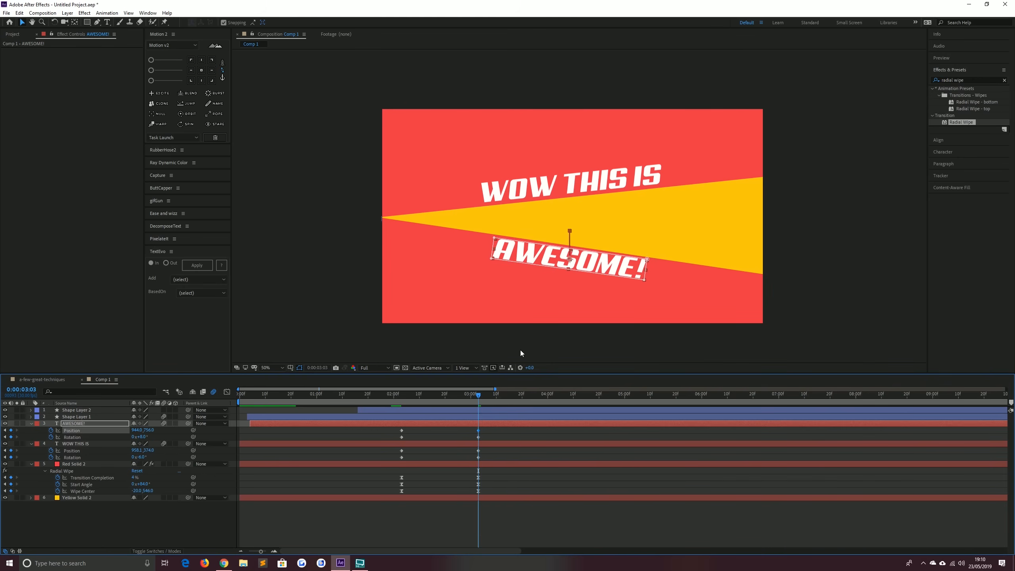
key(Up)
key(Up)
Apply Easy Ease to the text layers' keyframes and steepen their speed curve in the Graph Editor
drag(485, 458, 382, 430)
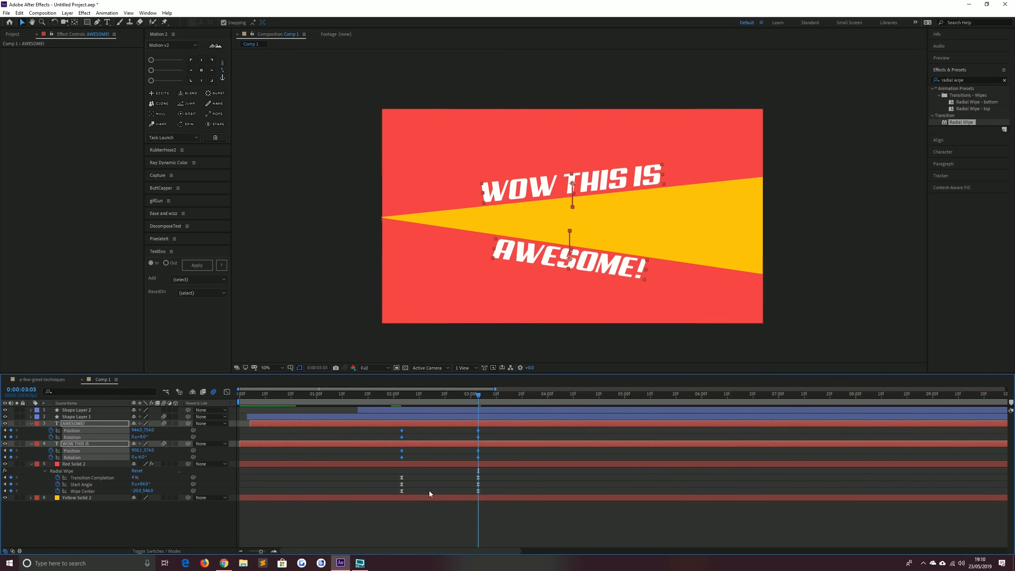
key(F9)
click(226, 391)
drag(529, 485, 370, 536)
drag(464, 521, 391, 523)
click(226, 392)
Preview the text and wedge animation from around 1:28
click(389, 393)
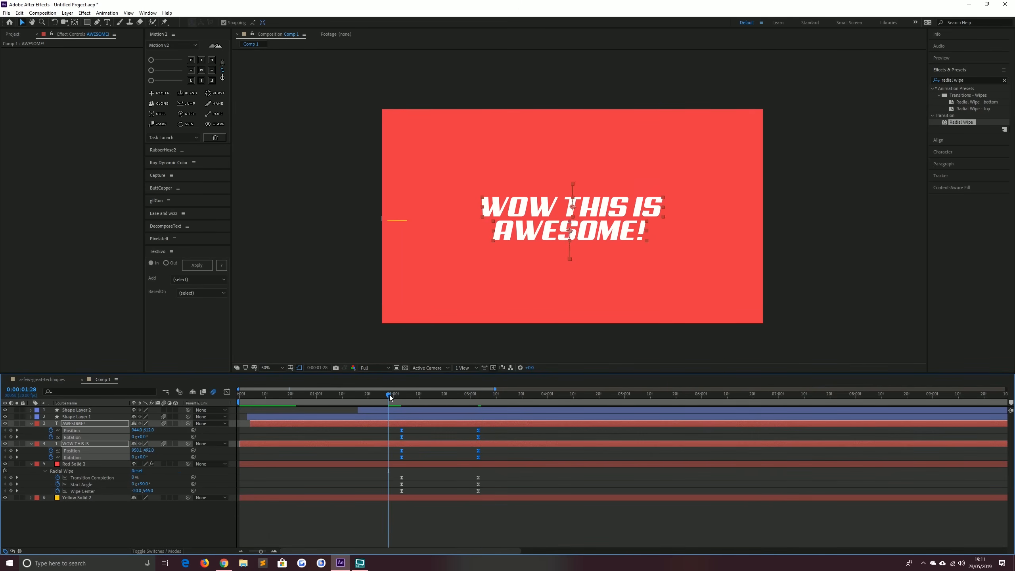
key(space)
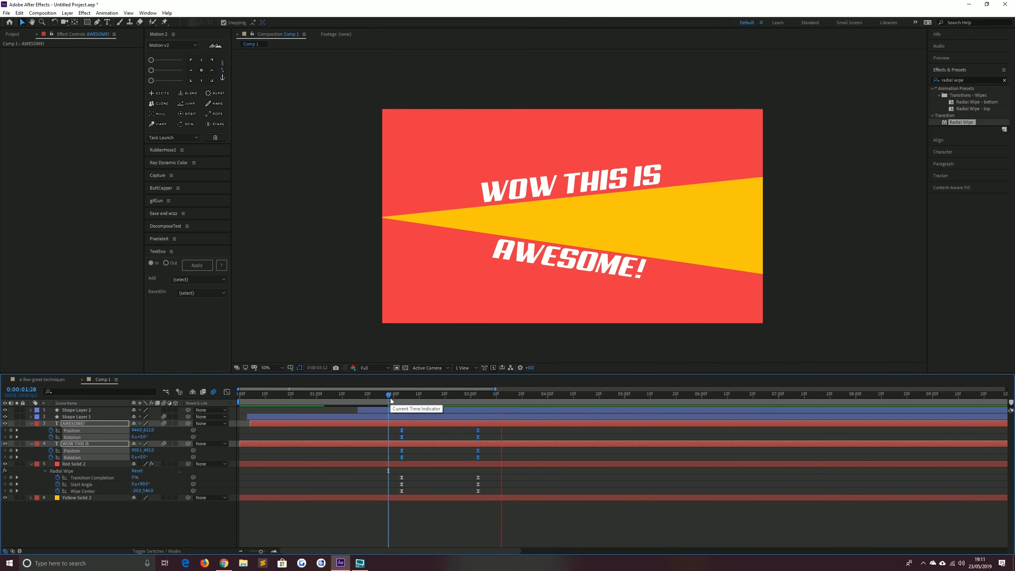
click(392, 395)
key(space)
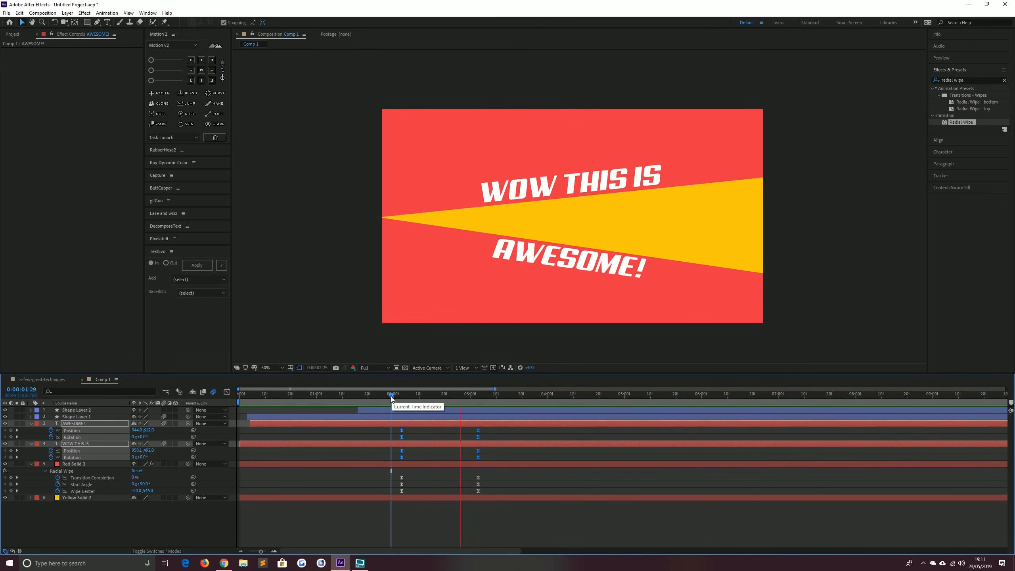
At 3:03, add a new text layer reading TOTALLY on the yellow wedge between the two lines
key(space)
drag(435, 399, 463, 396)
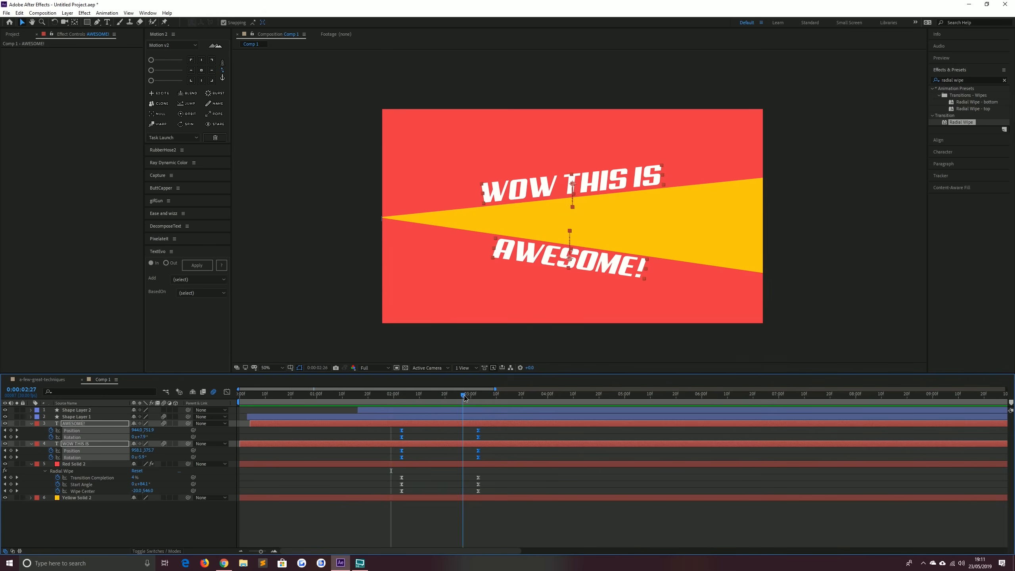
click(17, 431)
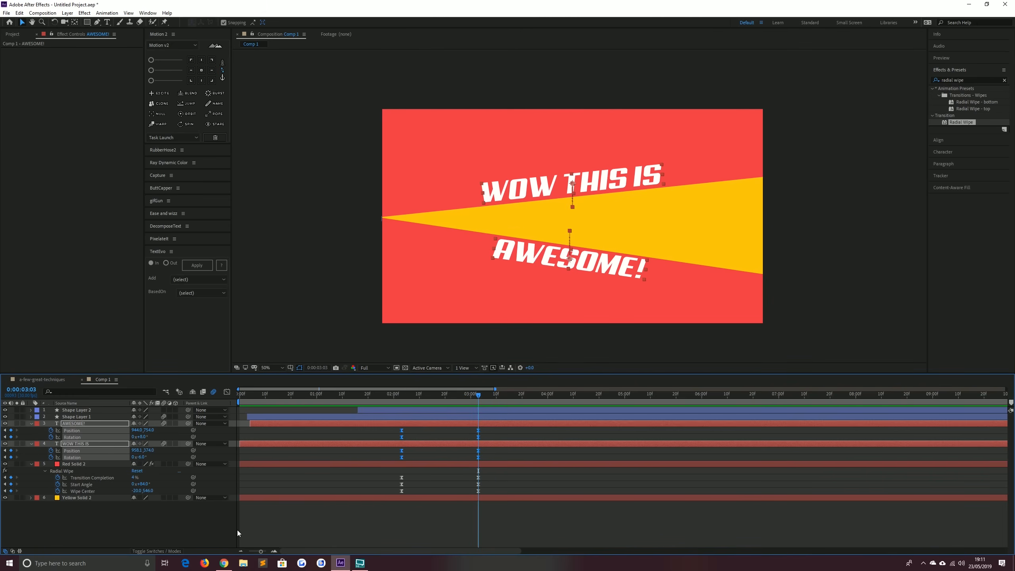
click(237, 530)
click(107, 22)
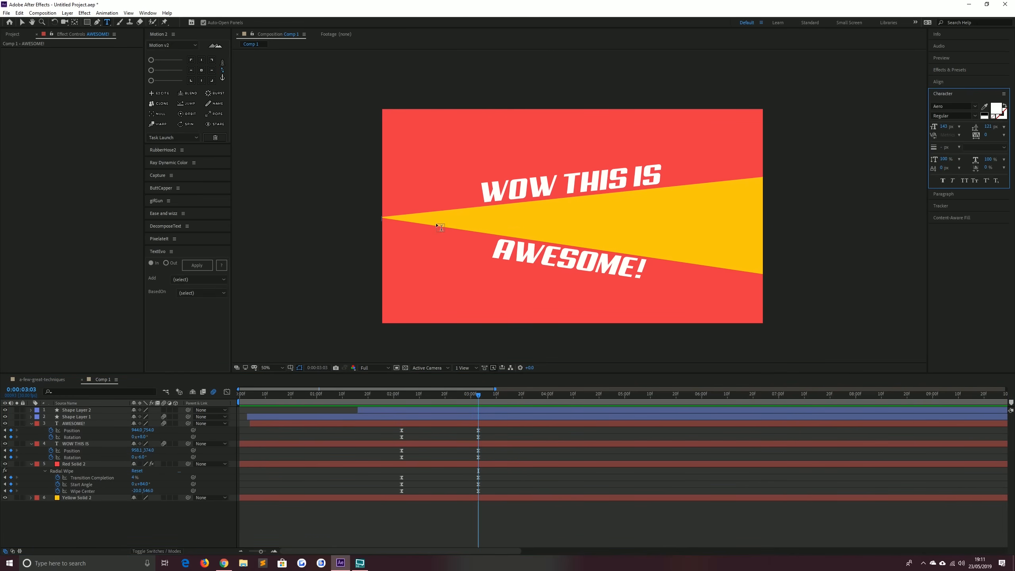
click(491, 224)
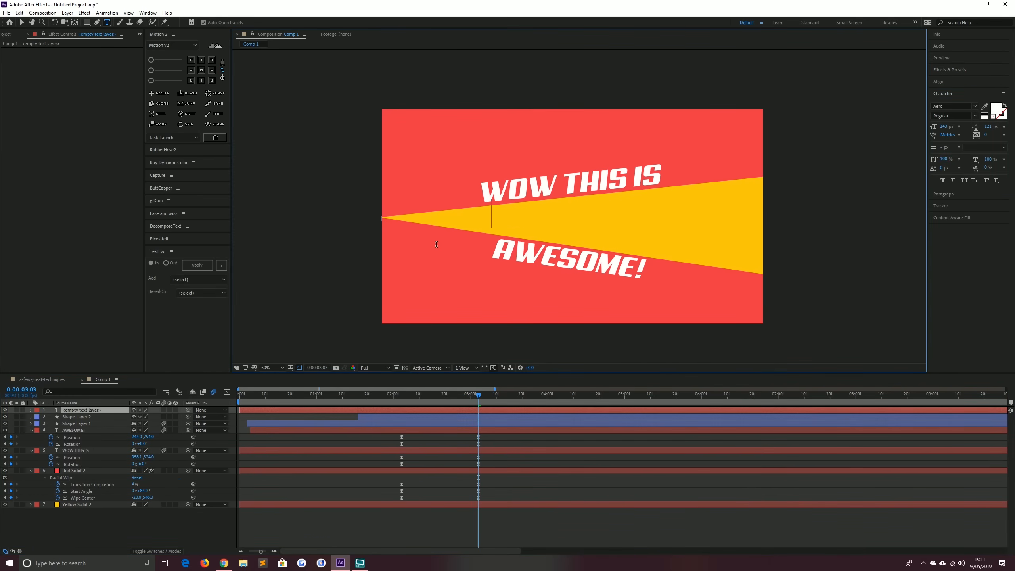
text(TOTAL)
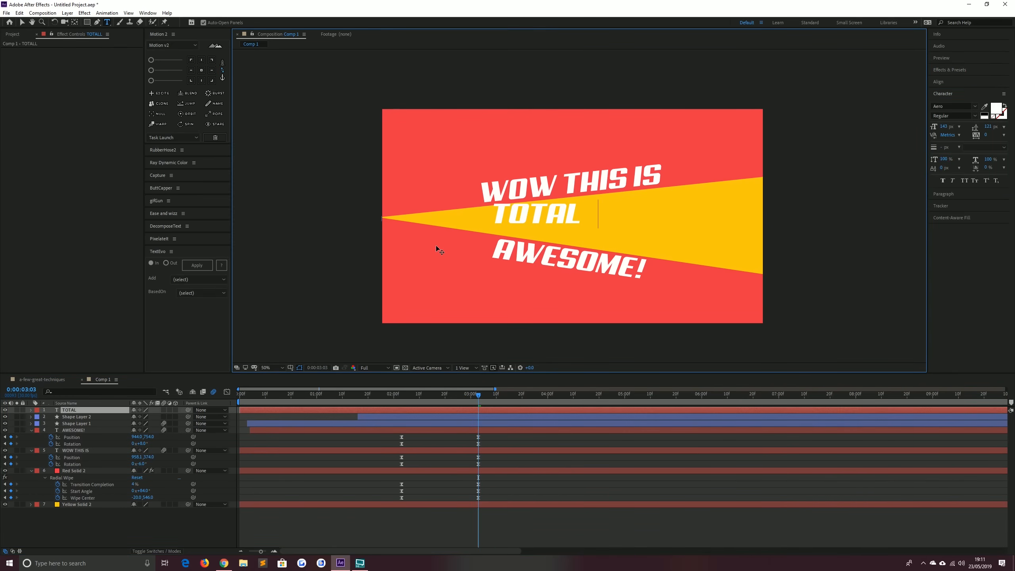
text(LY)
click(22, 21)
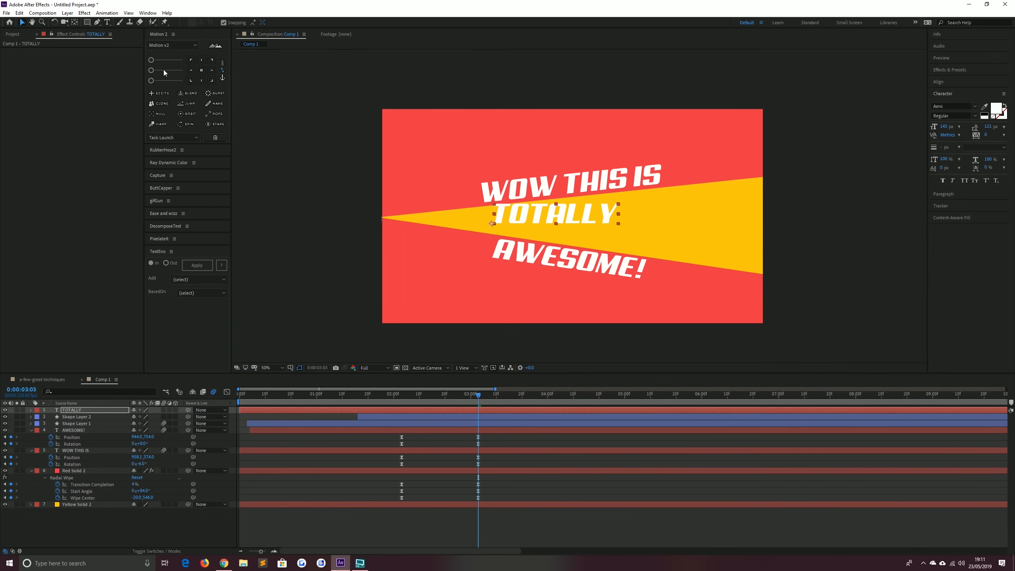
Center the TOTALLY layer's anchor point, scale the text up and position it across the wedge
click(202, 70)
key(Caps_Lock)
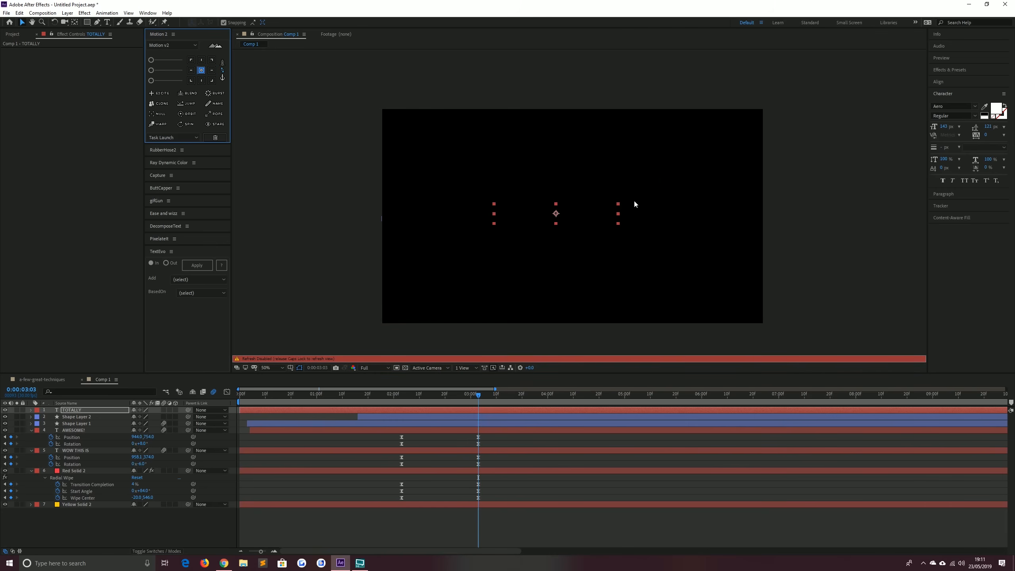
key(Caps_Lock)
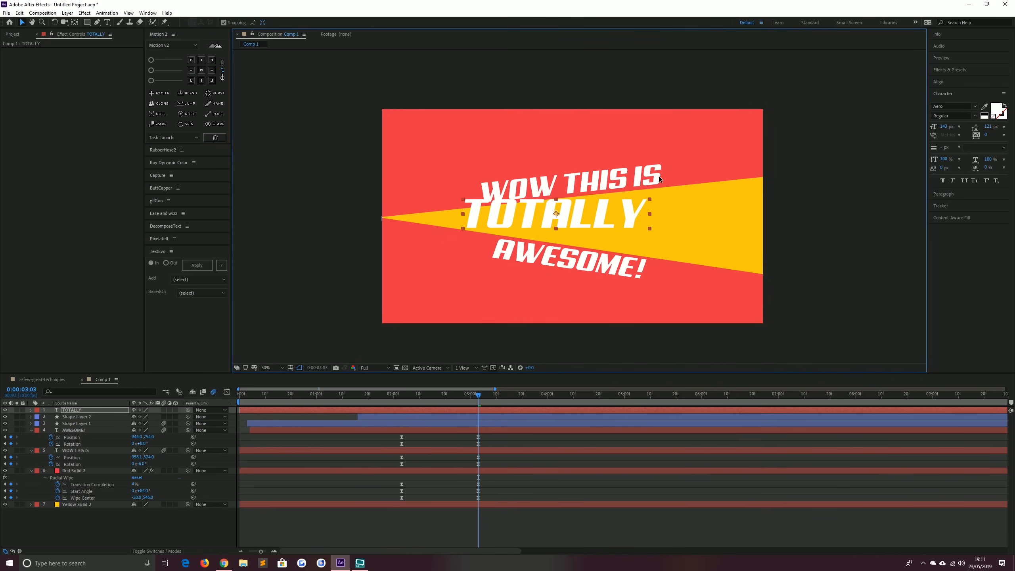
drag(659, 176, 675, 169)
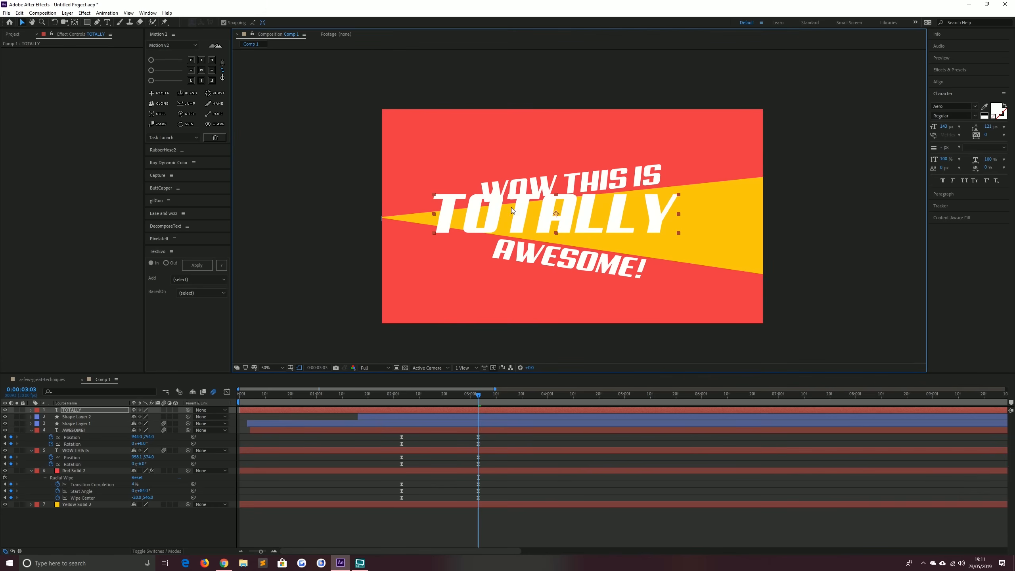
drag(513, 210, 534, 219)
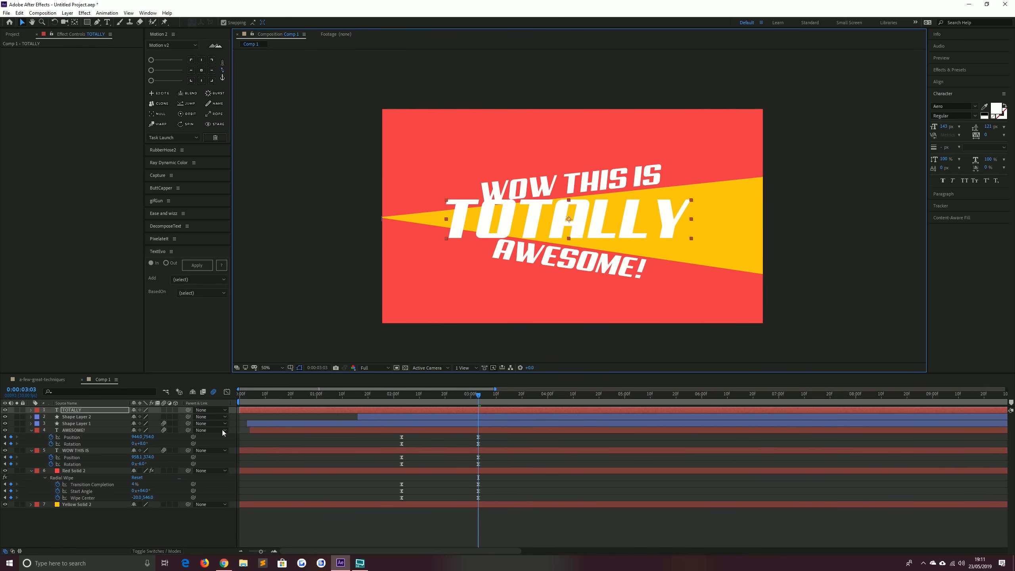
Move the TOTALLY layer below Red Solid 2 in the layer stack, comparing with the a-few-great-techniques composition
drag(77, 411, 76, 502)
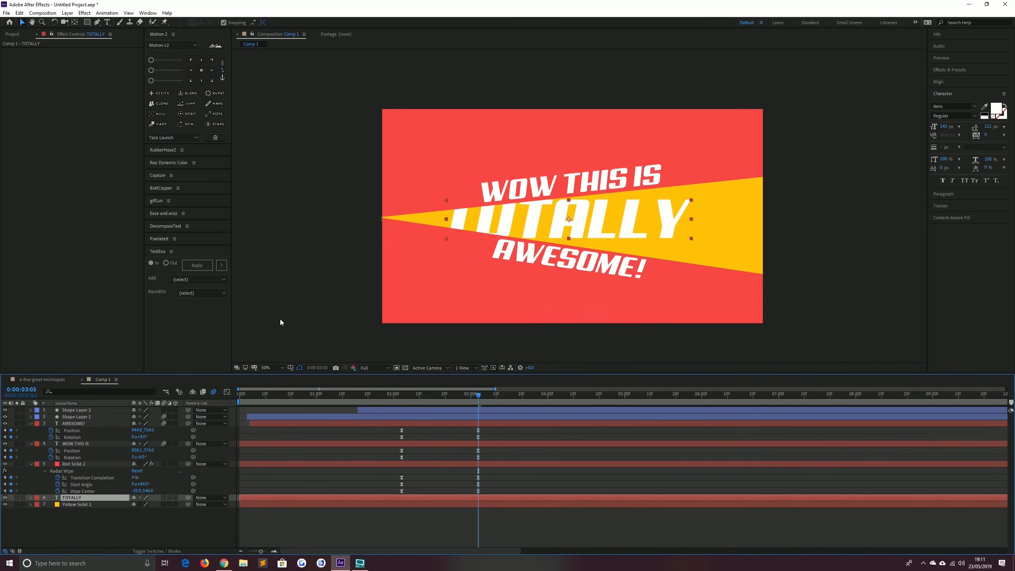
click(56, 380)
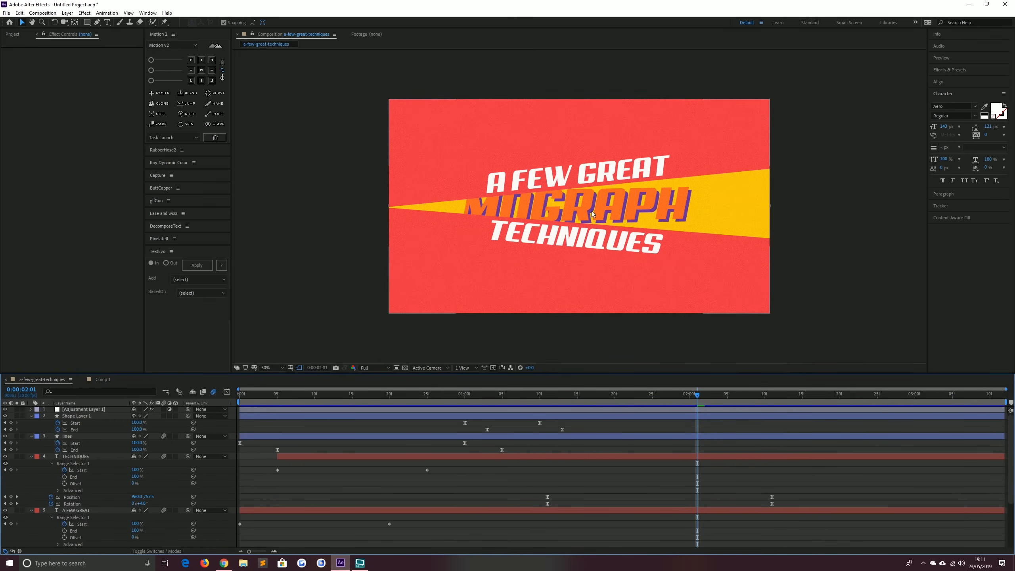
click(102, 380)
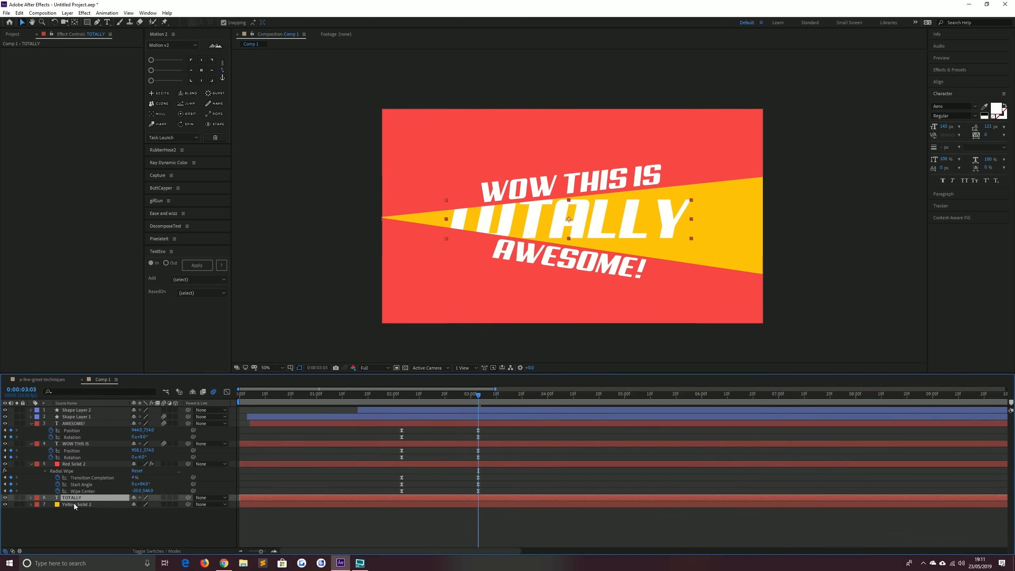
Set the Red Solid 2 Radial Wipe Transition Completion to 3% and shift its Wipe Center slightly
click(75, 465)
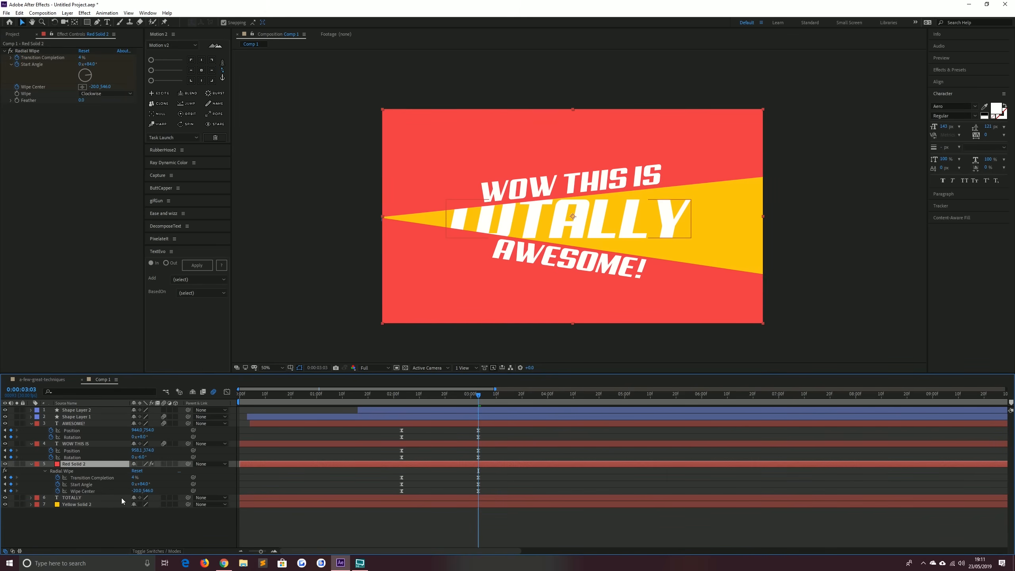
click(134, 477)
text(3)
key(Return)
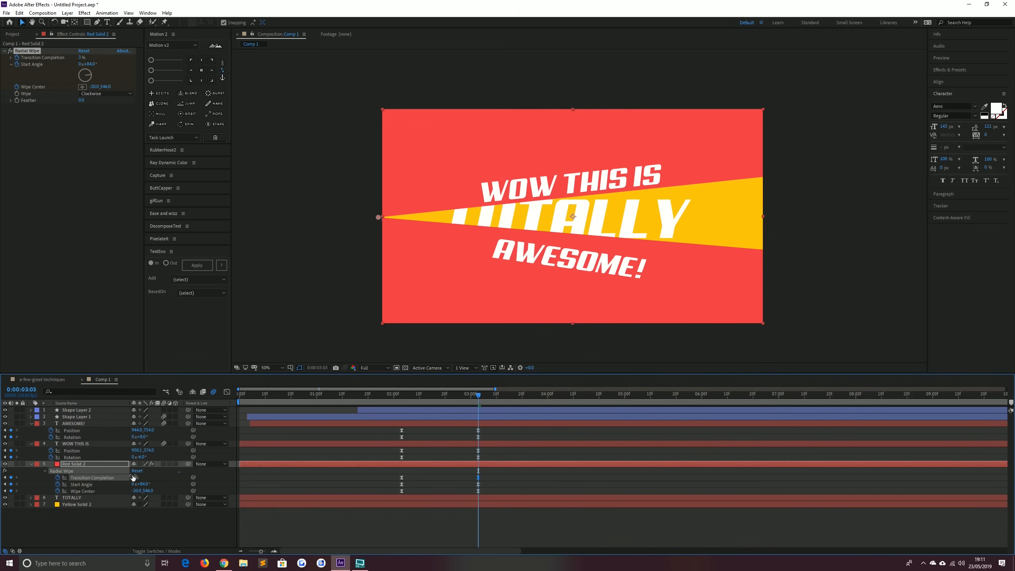
drag(148, 490, 157, 490)
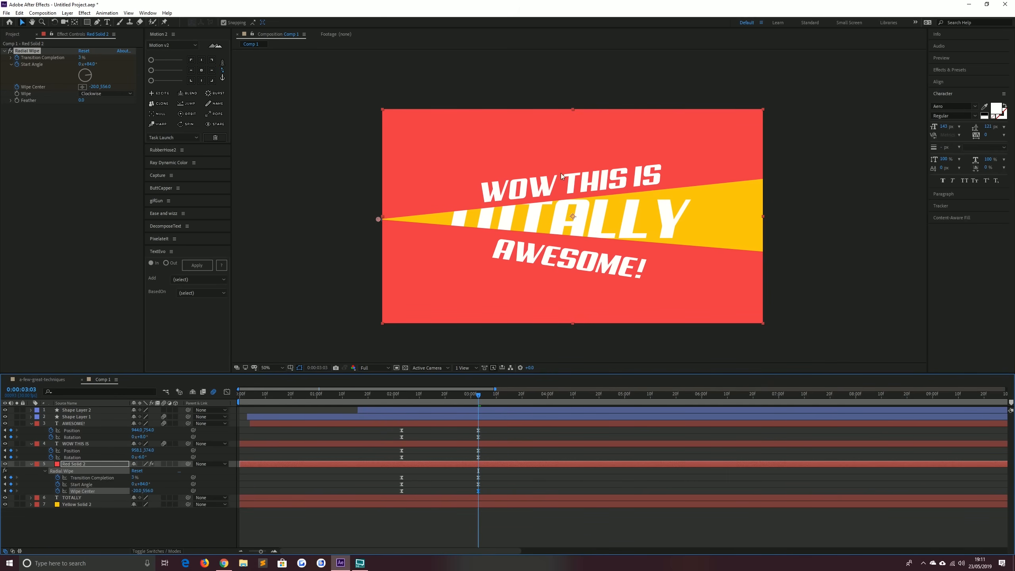
Nudge the AWESOME! layer upward and set its rotation to 5.5°
click(80, 422)
click(92, 430)
key(Up)
key(Up)
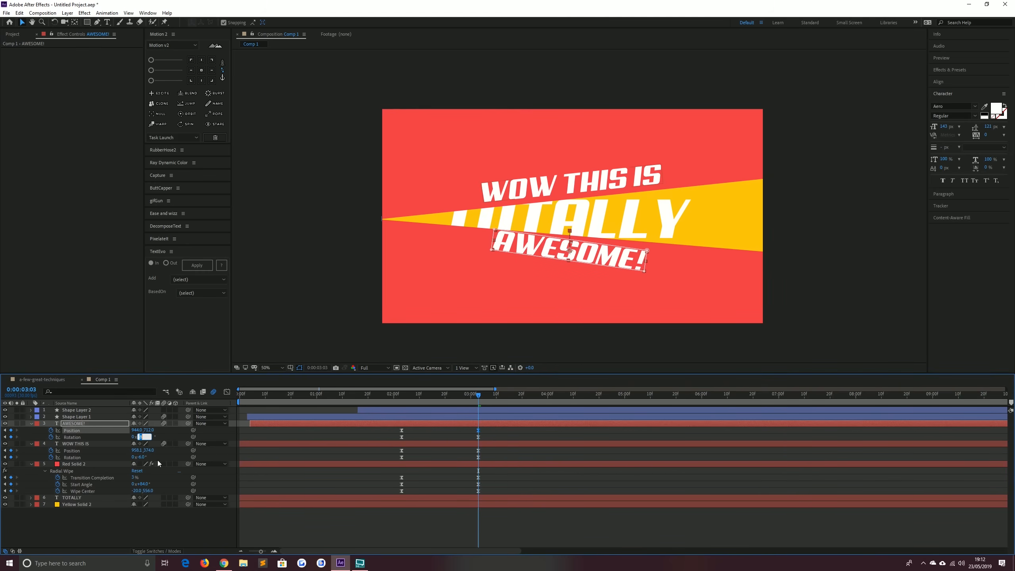
text(7)
key(Return)
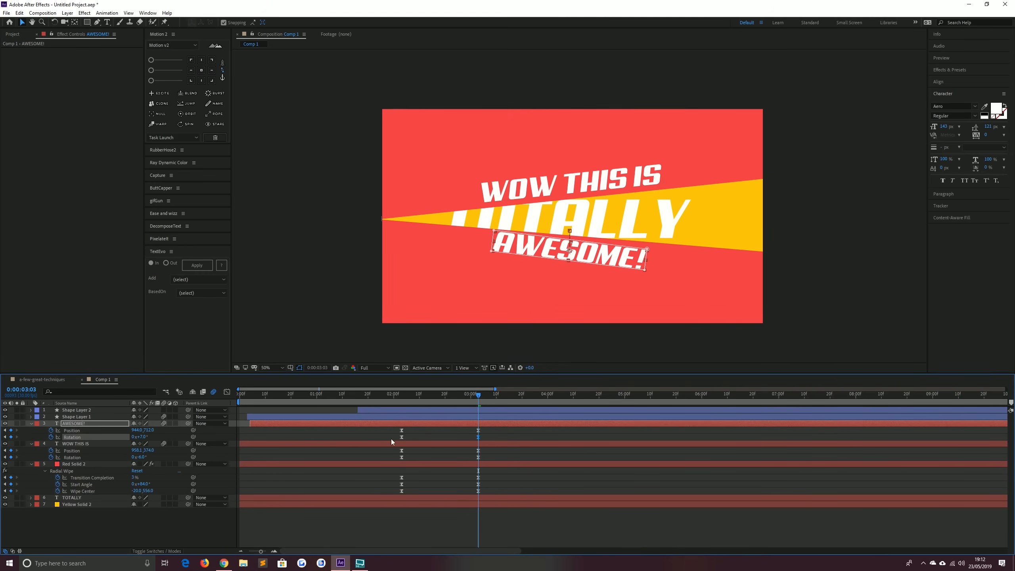
click(141, 436)
text(6)
key(Return)
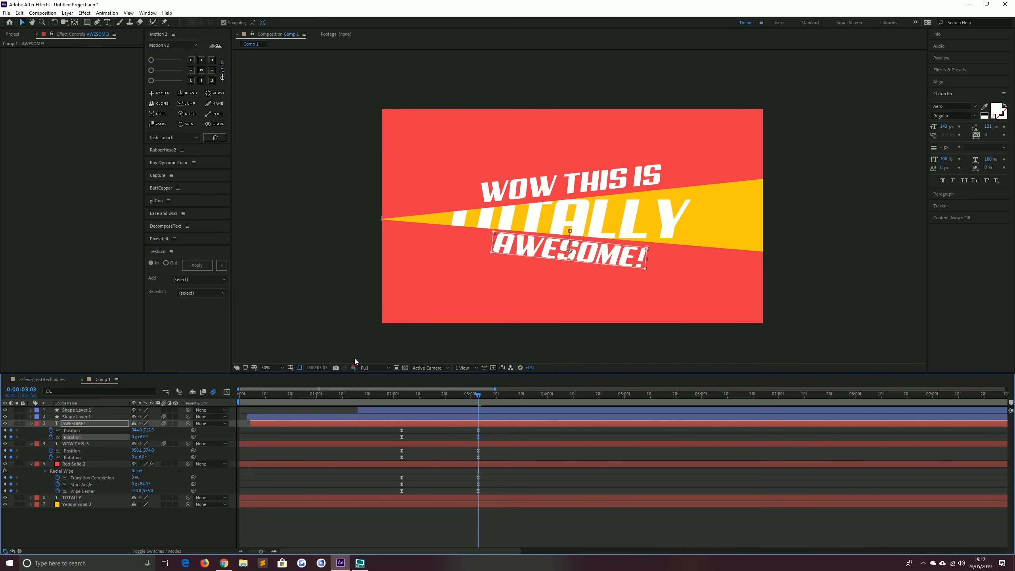
click(141, 437)
text(5.5)
key(Return)
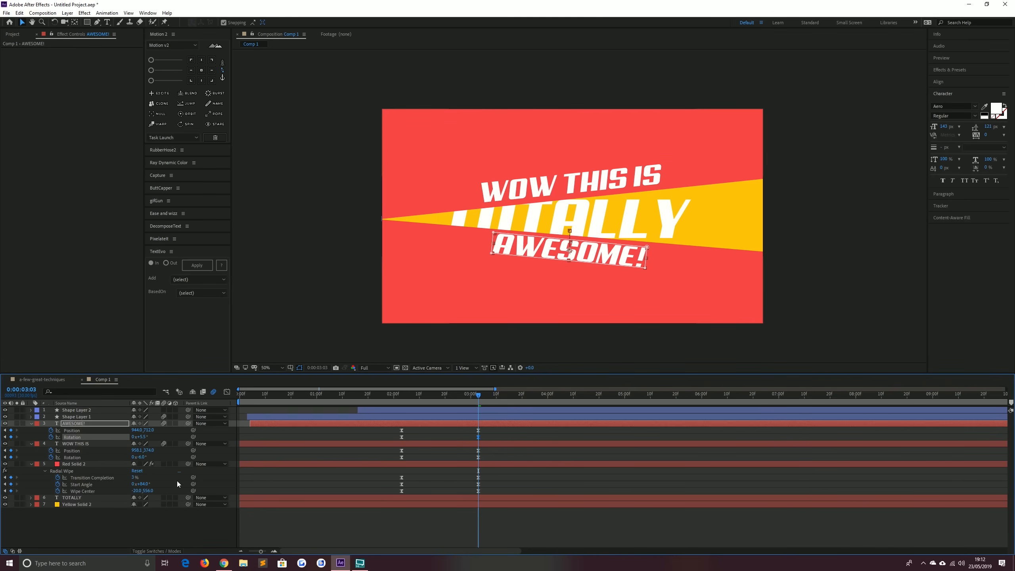
Lower the WOW THIS IS layer slightly, then scale down the TOTALLY layer and nudge it centered between the lines
click(83, 443)
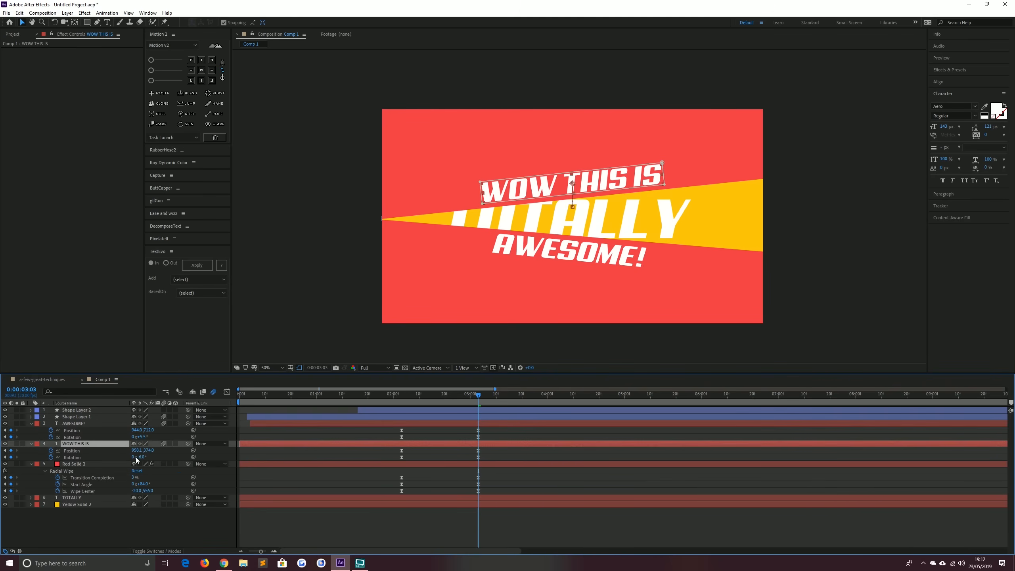
drag(148, 450, 159, 452)
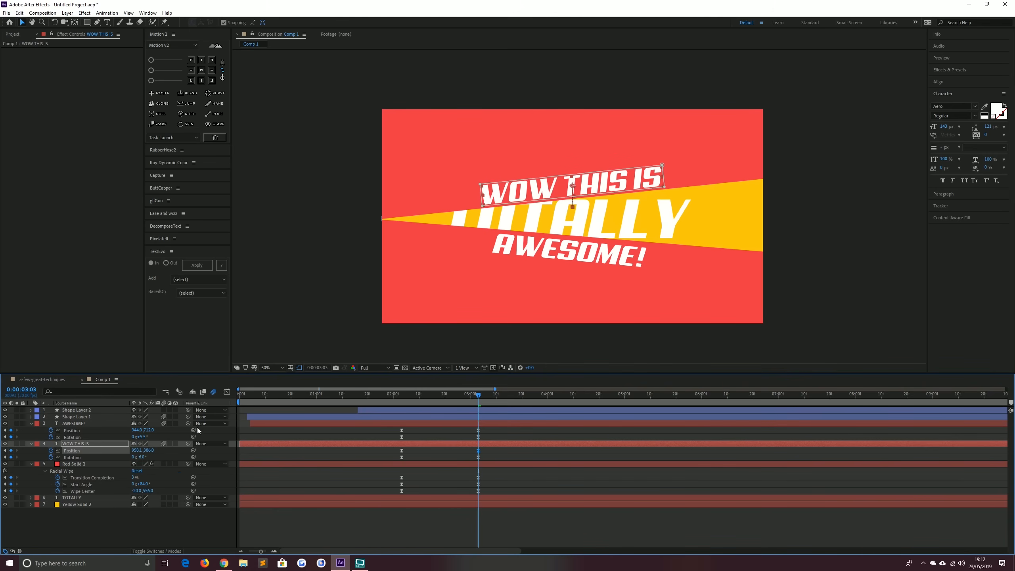
click(78, 498)
drag(445, 238, 459, 233)
key(shift+Right)
key(shift+Up)
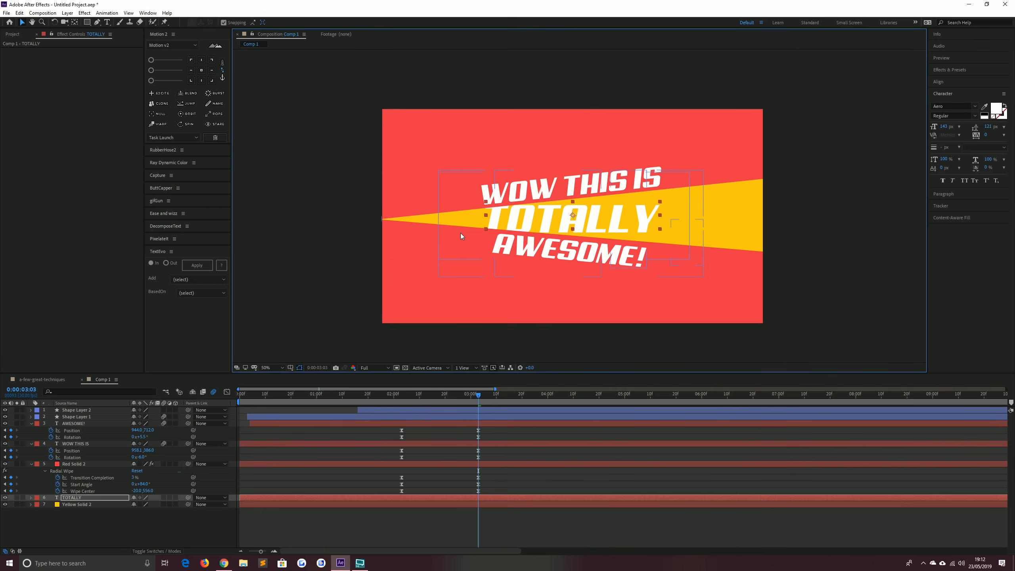
key(shift+Right)
key(shift+Down)
key(shift+Left)
key(Right)
key(Up)
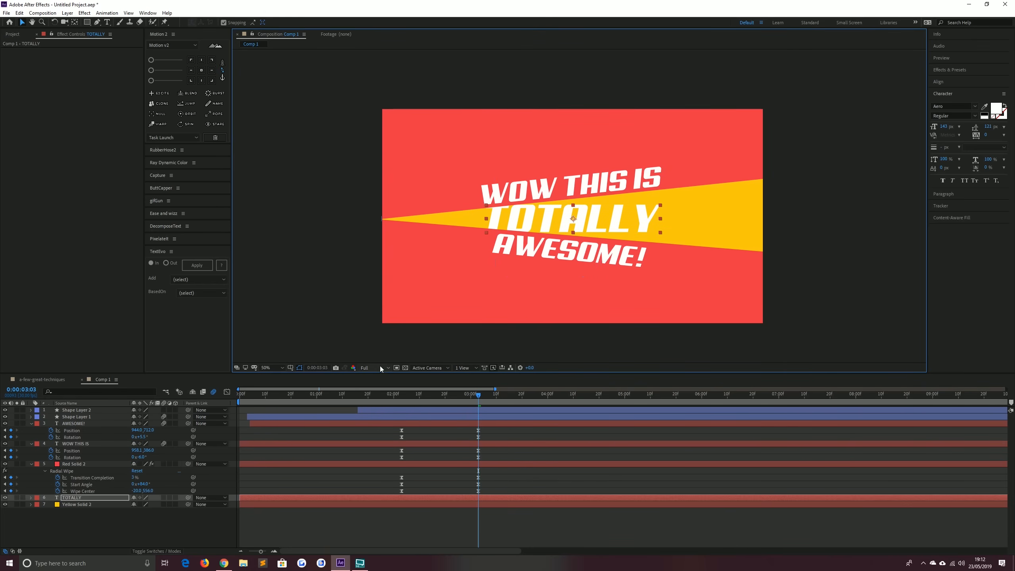
Set the TOTALLY text fill colour to F8681C
click(995, 112)
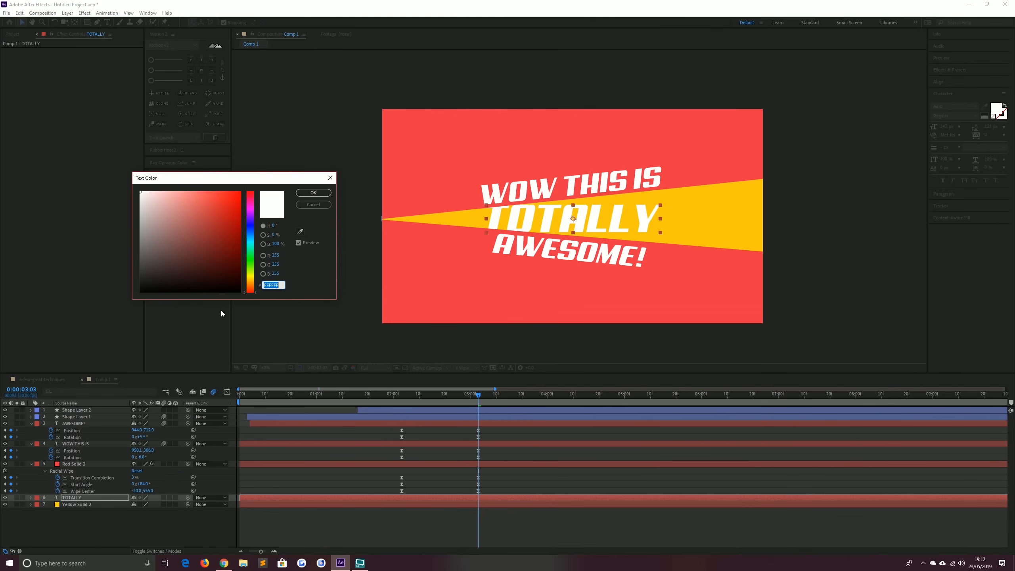
text(F8)
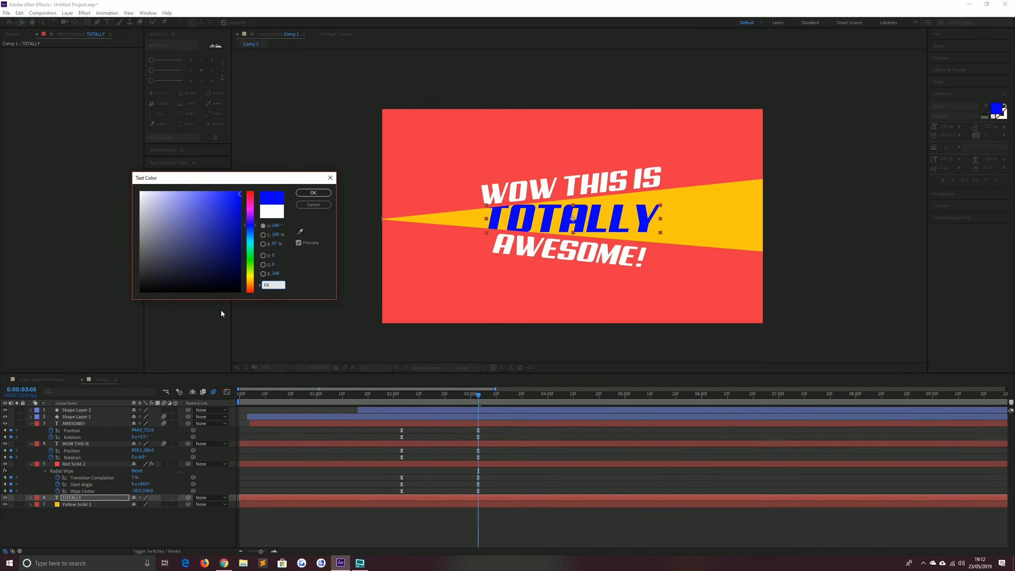
text(681c)
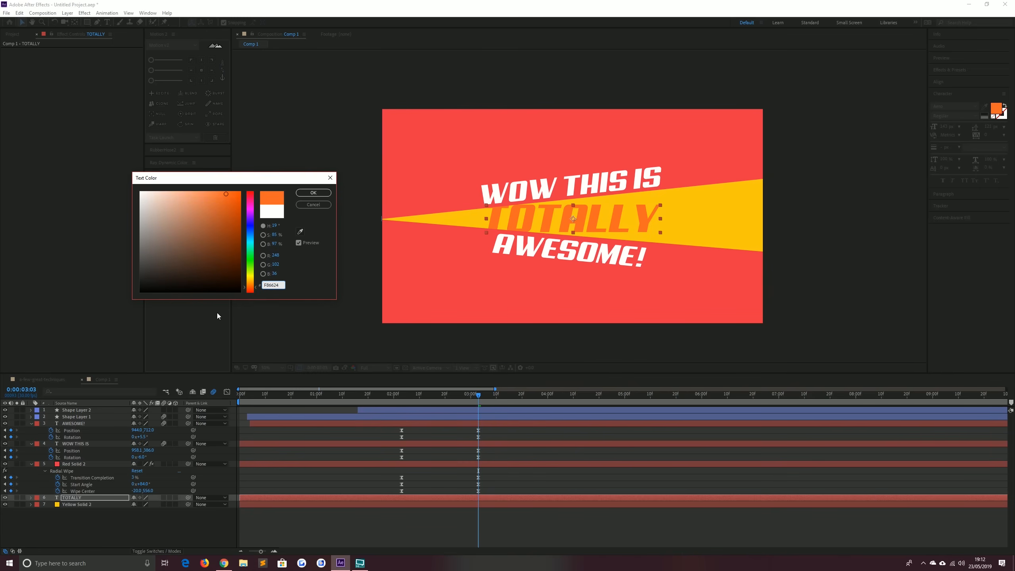
key(Return)
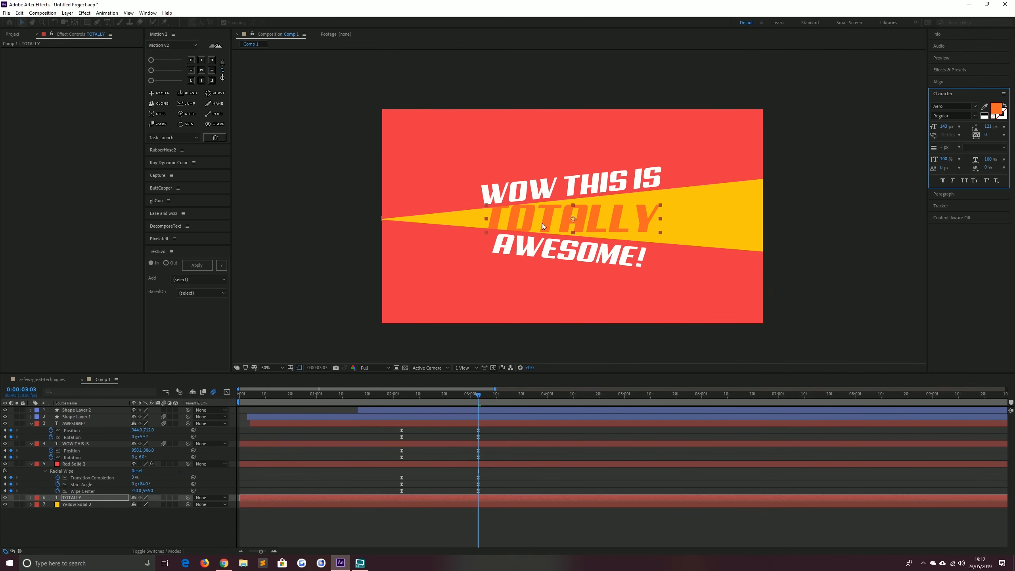
Search for Drop Shadow, apply it to the TOTALLY layer, and set its distance to 20 and opacity to 100%
click(949, 70)
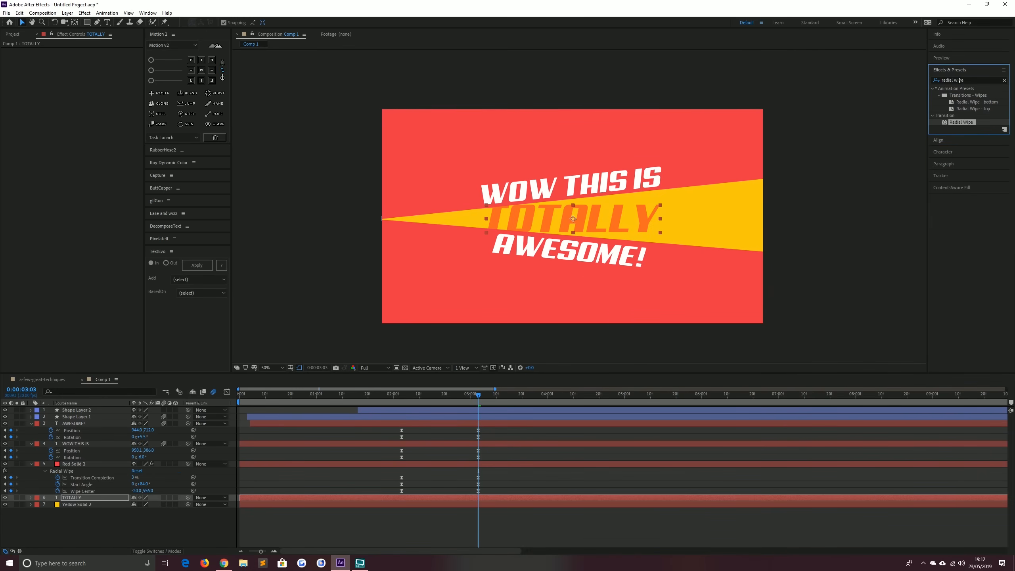
click(959, 81)
text(drop sh)
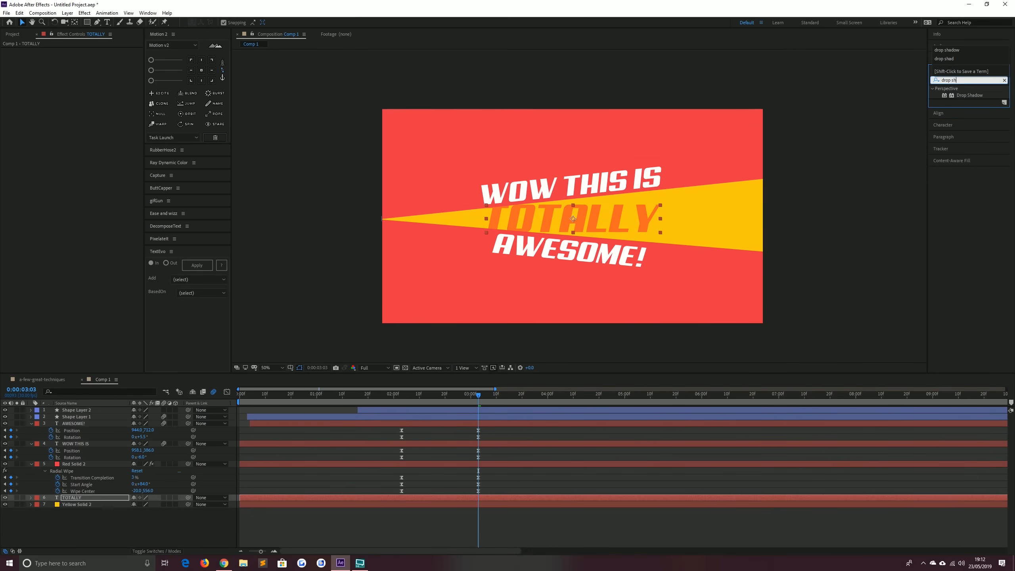
drag(969, 95, 74, 499)
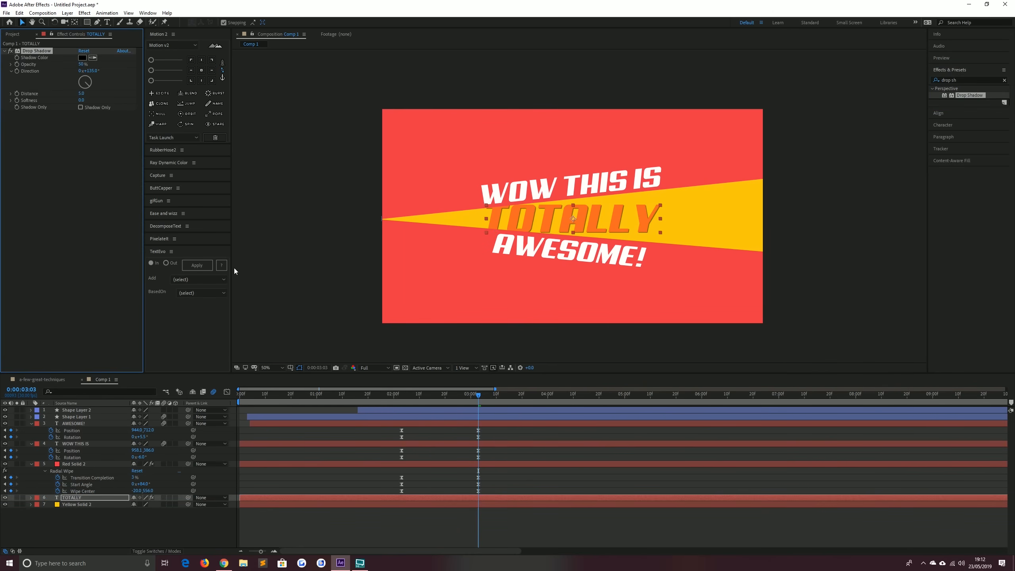
click(82, 94)
key(Return)
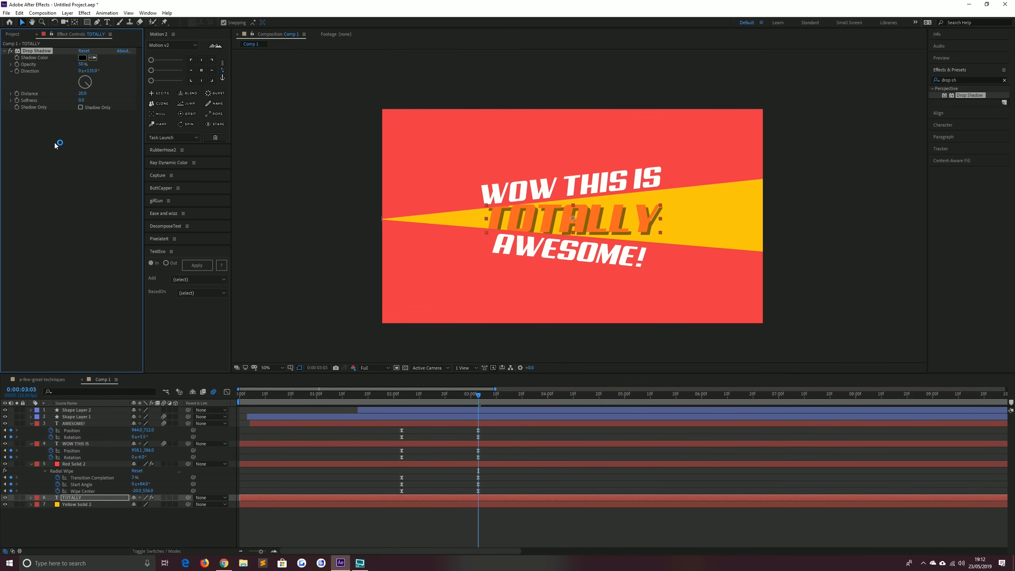
drag(82, 64, 312, 51)
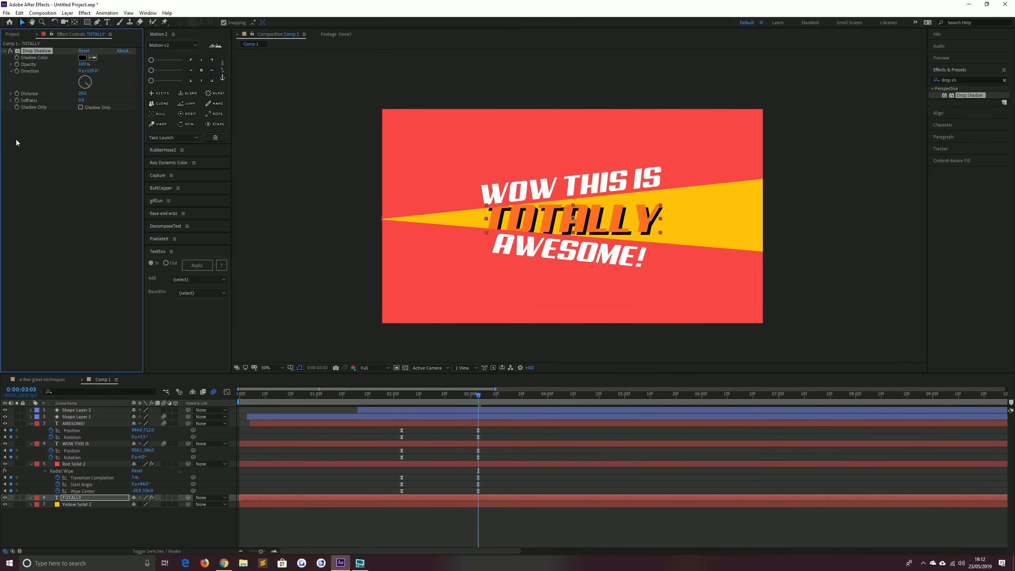
Set the TOTALLY layer's drop shadow colour to 662D91
click(83, 57)
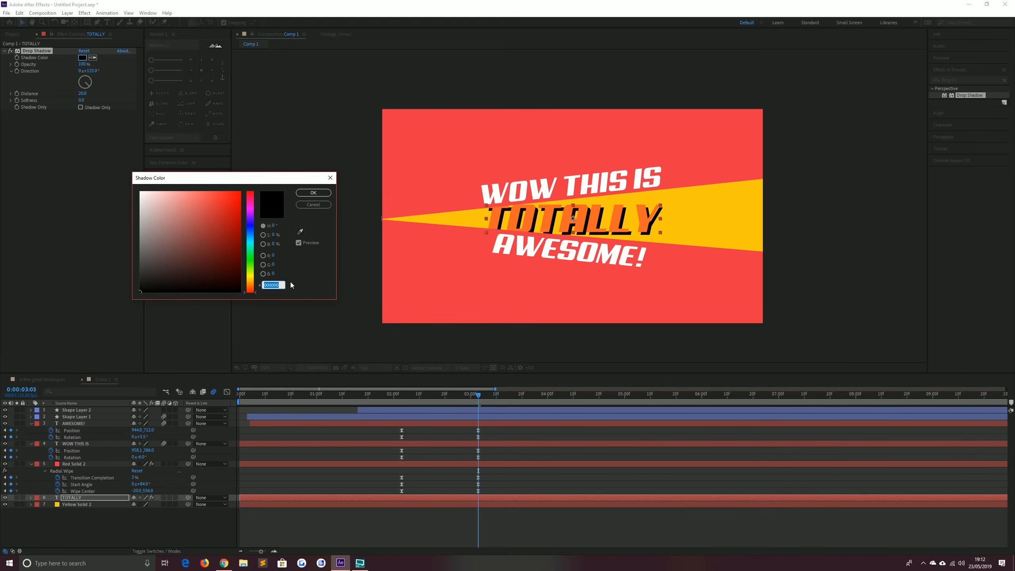
text(66)
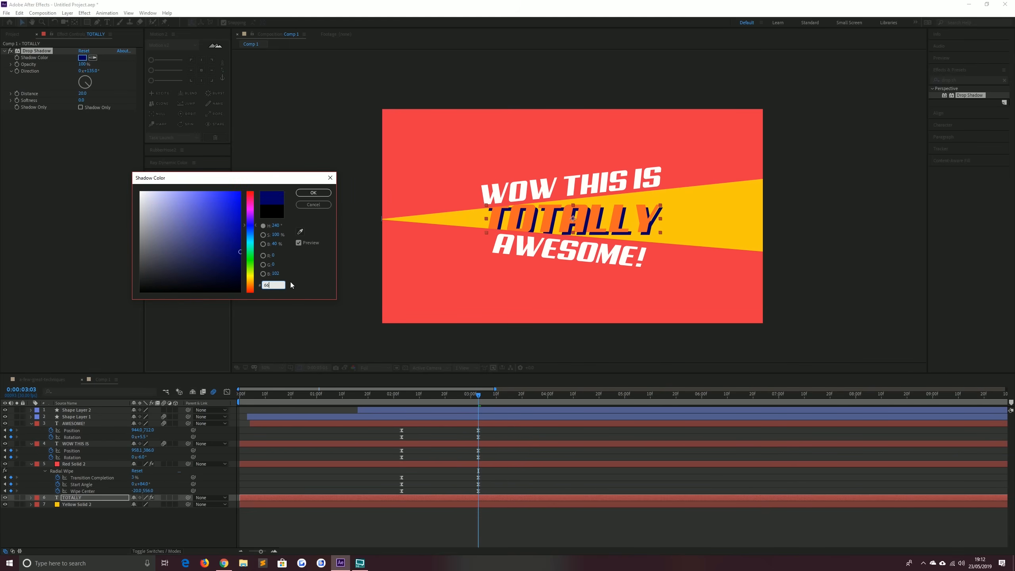
text(2d91)
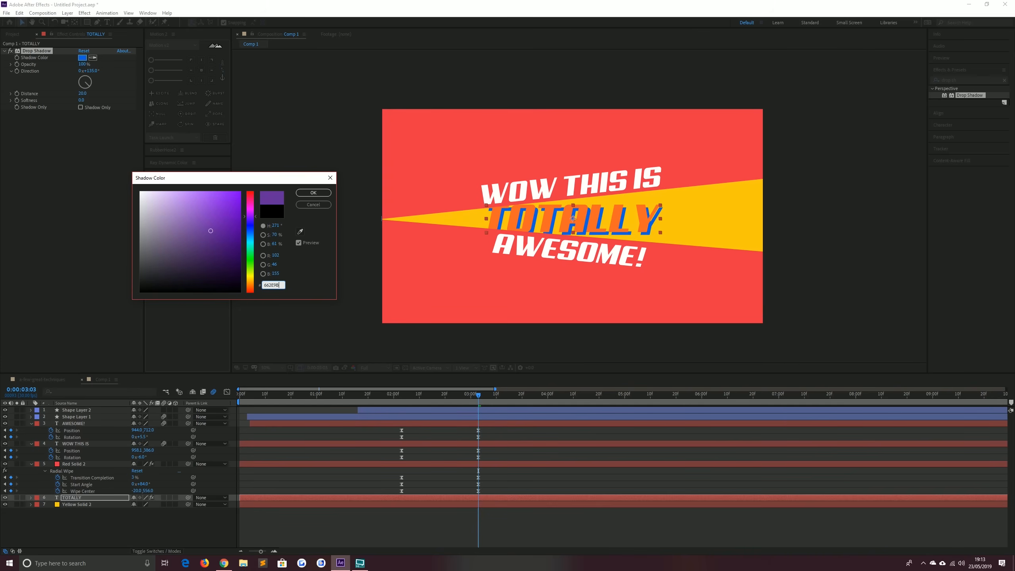
key(Return)
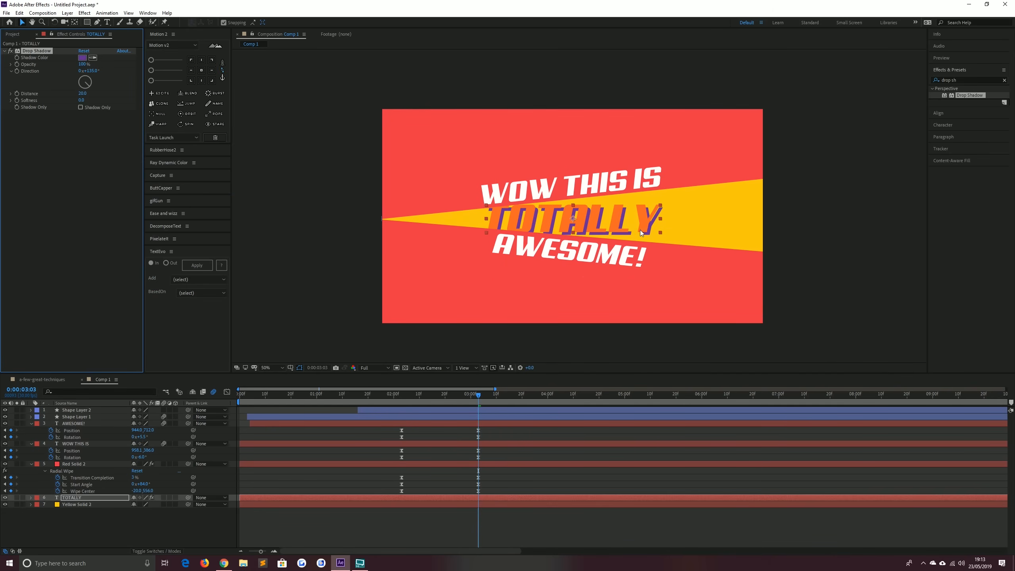
Rotate the TOTALLY layer to -3° and nudge it slightly to the right in the composition
key(r)
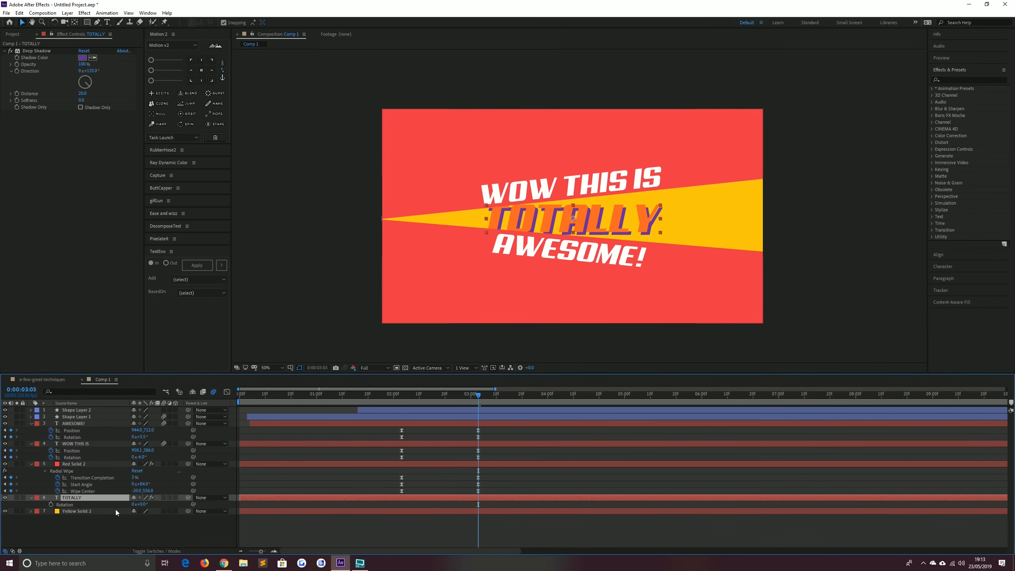
click(142, 504)
text(-3)
key(Return)
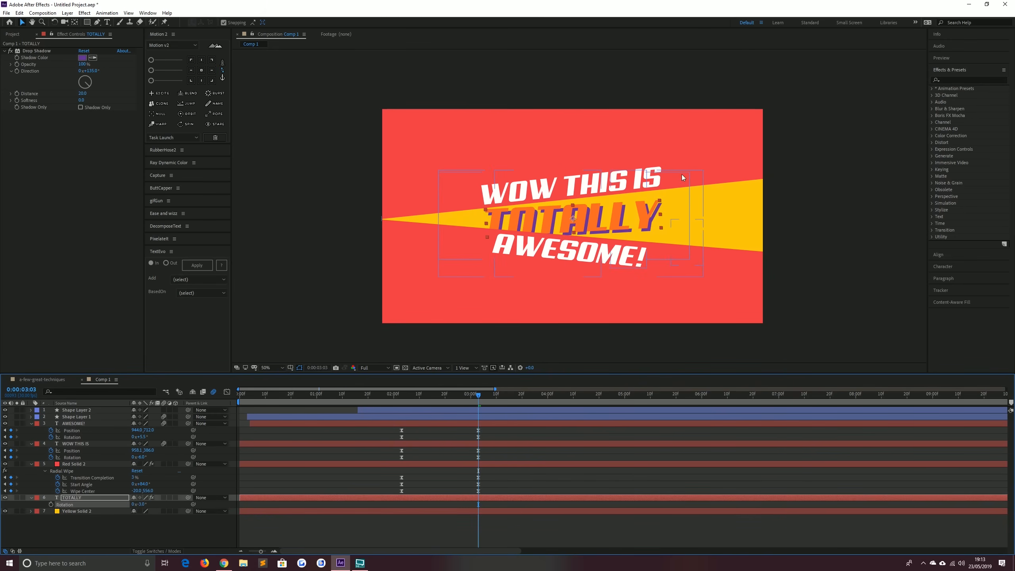
drag(664, 200, 675, 195)
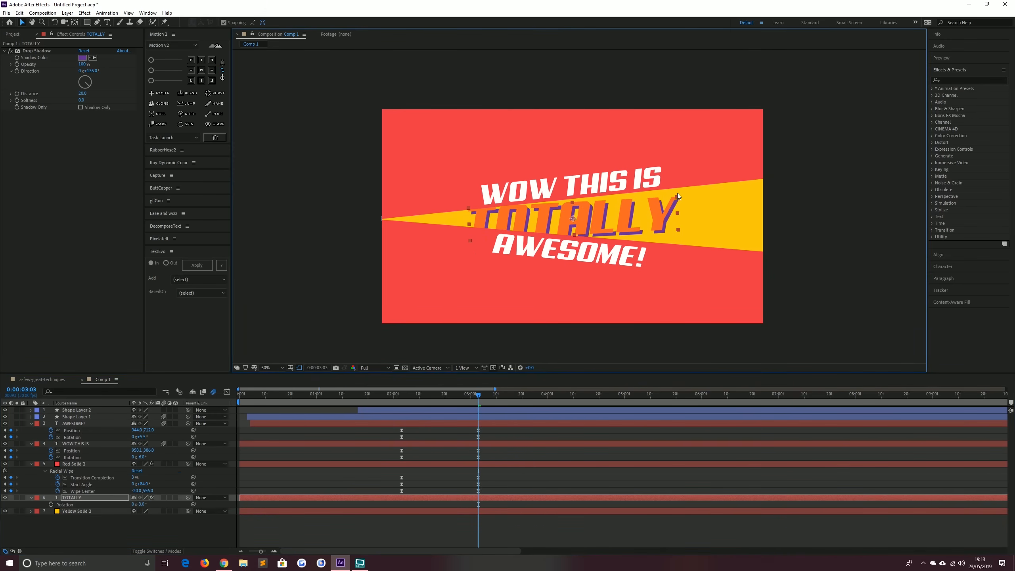
drag(594, 227, 605, 229)
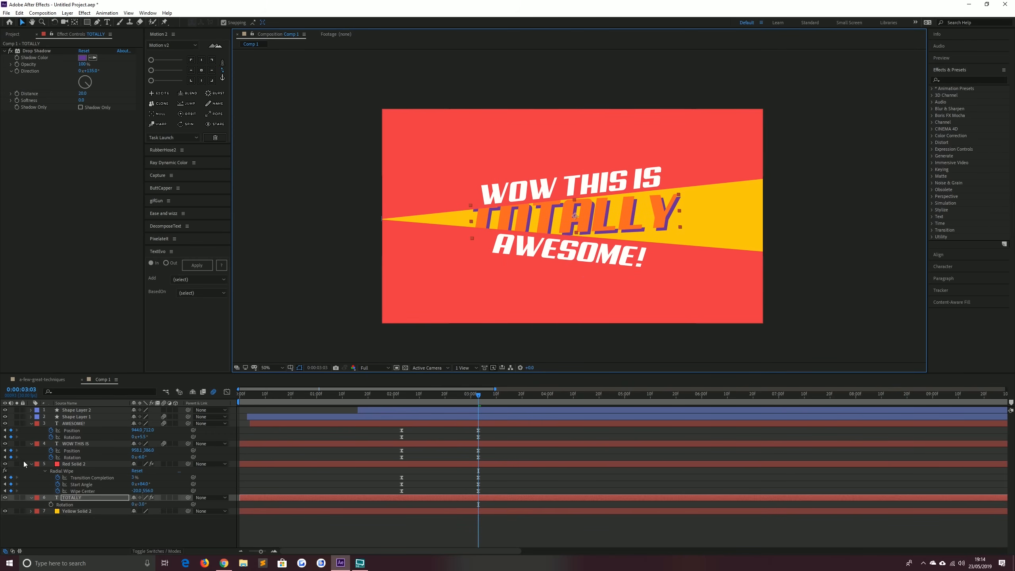
Keyframe the TOTALLY layer's position from 0:00:02:03 so the word slides in horizontally from the left
click(4, 451)
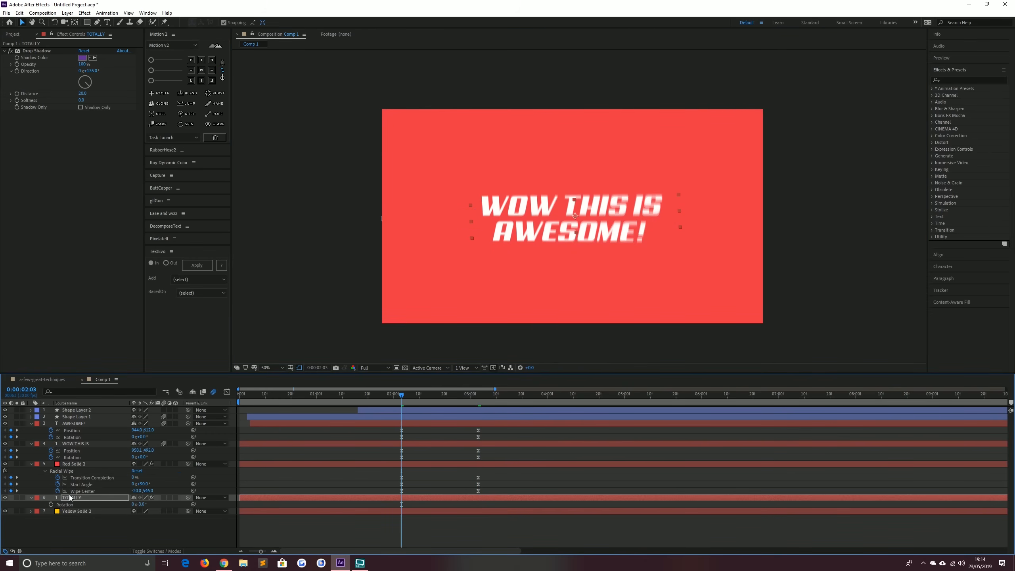
key(p)
click(164, 497)
click(51, 504)
key(space)
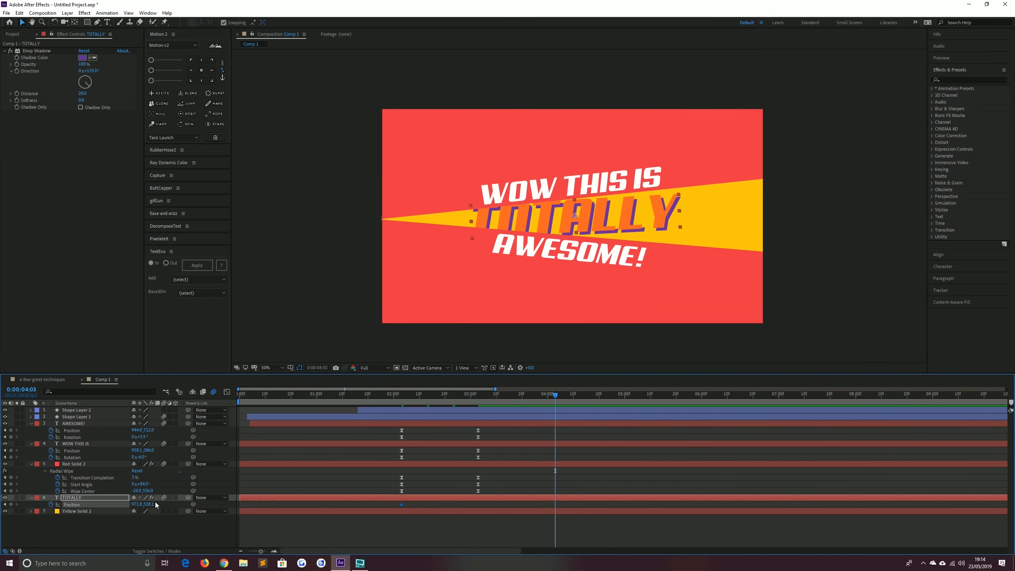
click(5, 504)
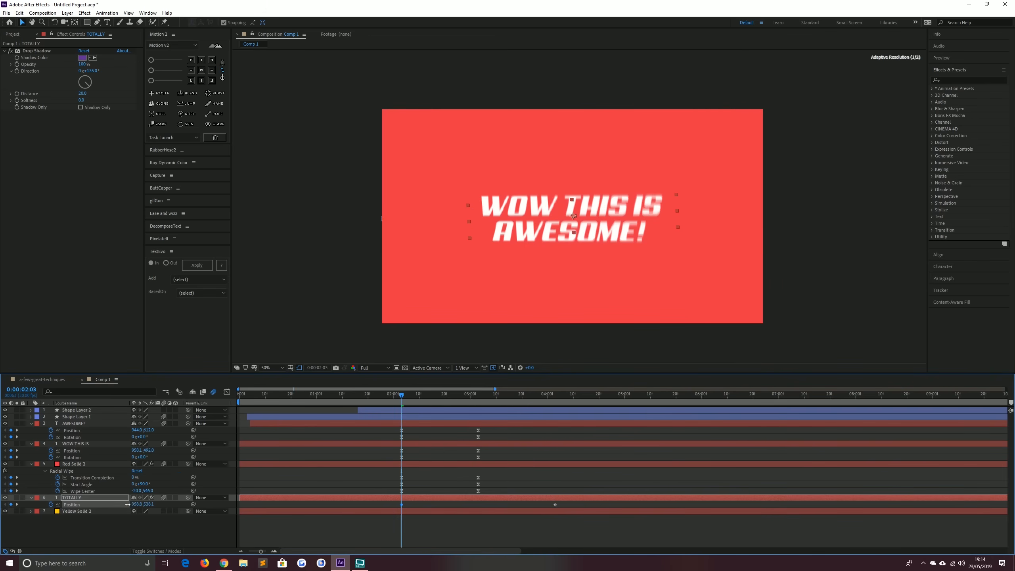
drag(89, 504, 80, 505)
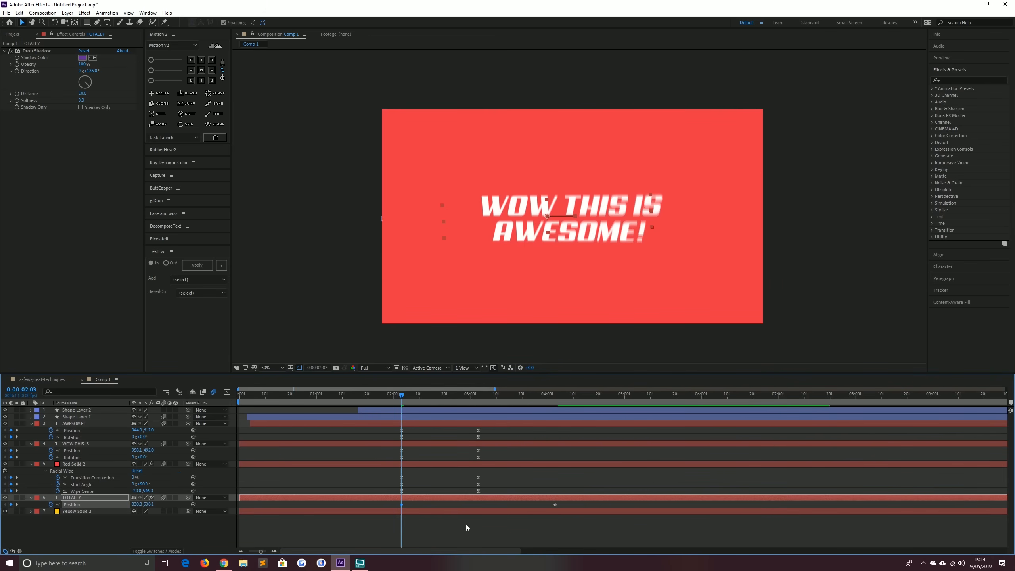
Select both TOTALLY position keyframes and steepen their ease in the graph editor, then preview
drag(575, 506, 372, 506)
click(227, 391)
drag(397, 472, 600, 539)
drag(528, 526, 403, 529)
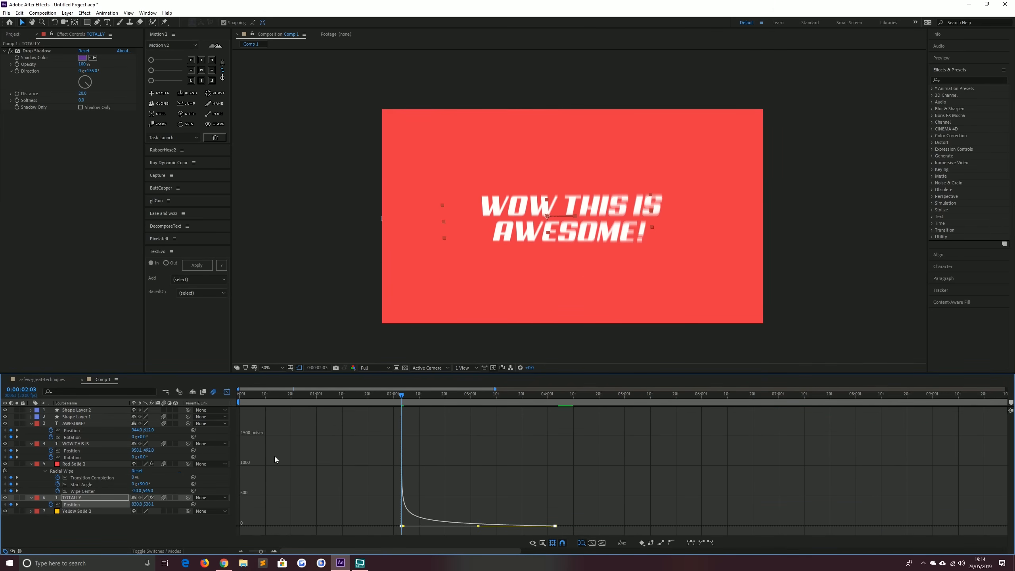
click(227, 391)
key(space)
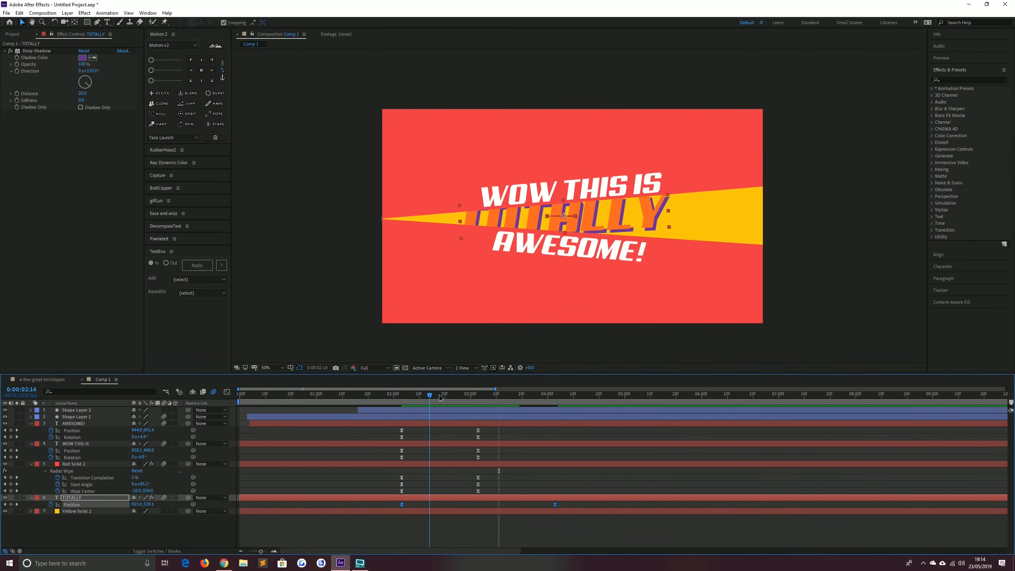
Retime the TOTALLY position keyframes a few frames, returning the first one to 0:00:02:03, and preview
click(416, 395)
drag(572, 503, 378, 519)
key(alt+Right)
key(alt+Right)
key(alt+Right)
key(alt+Right)
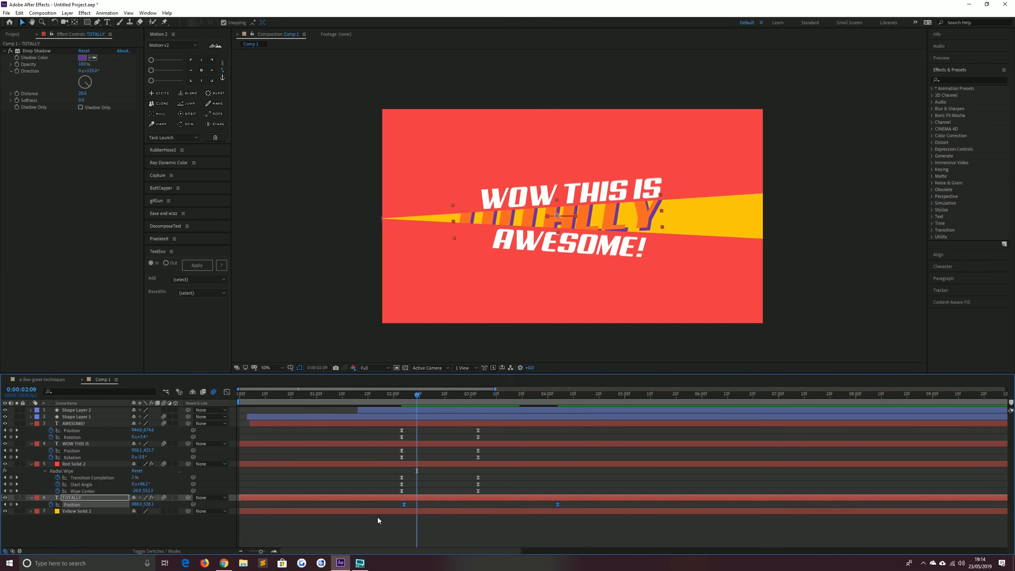
click(398, 394)
key(space)
click(376, 396)
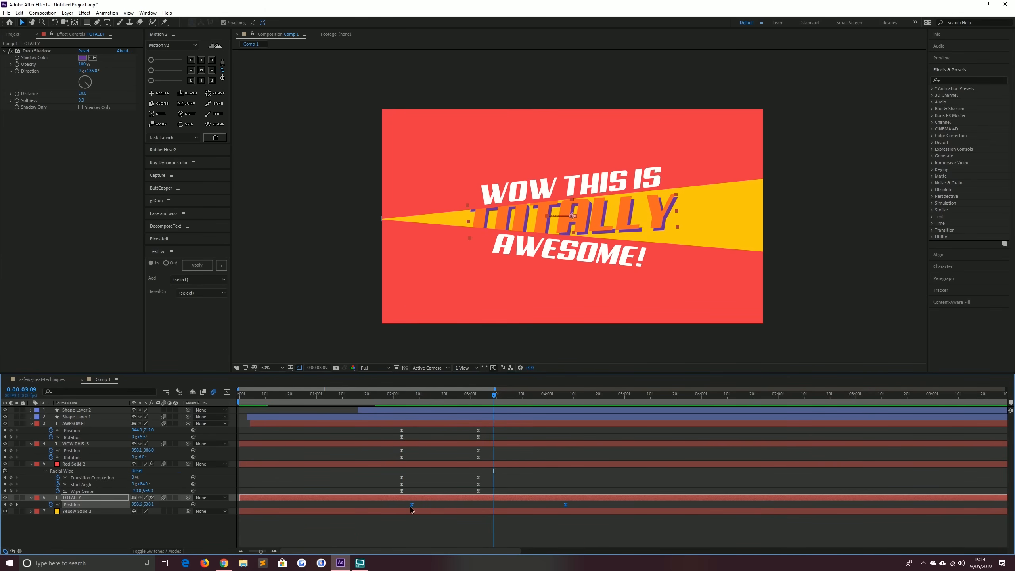
drag(410, 506, 402, 505)
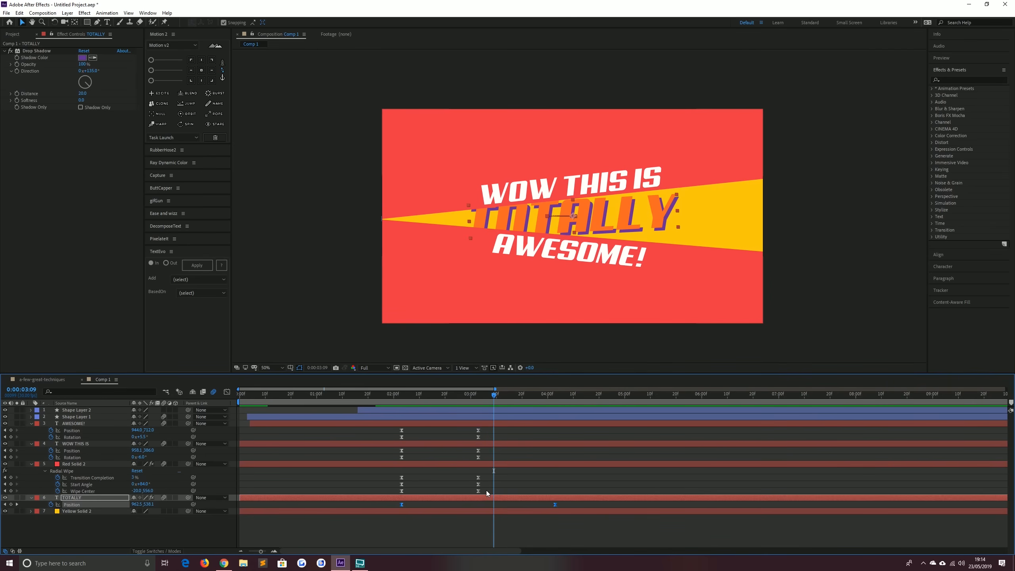
Move the ending keyframes of the AWESOME!, WOW THIS IS and Radial Wipe animations earlier, then preview
drag(486, 490, 469, 432)
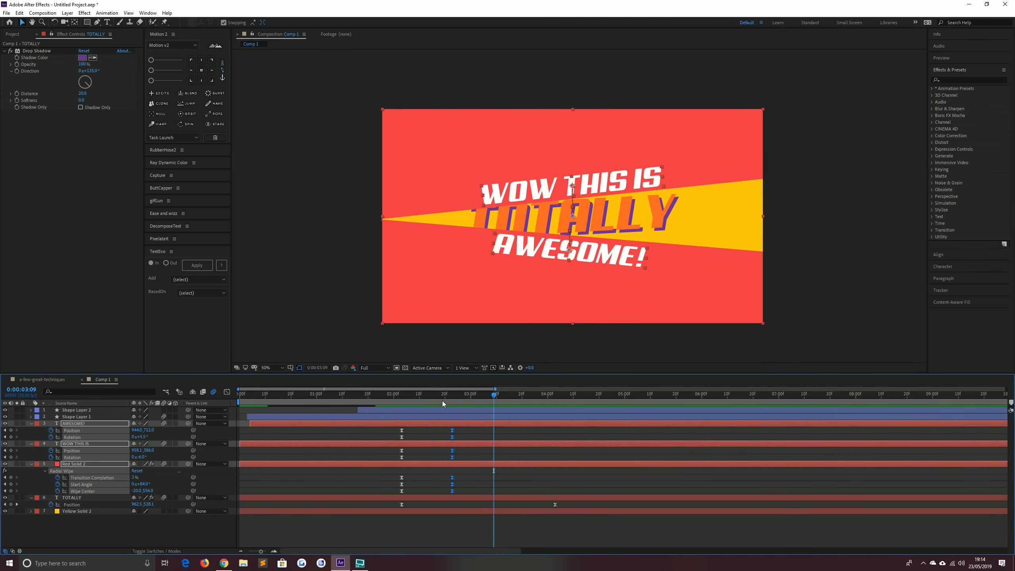
click(389, 395)
key(space)
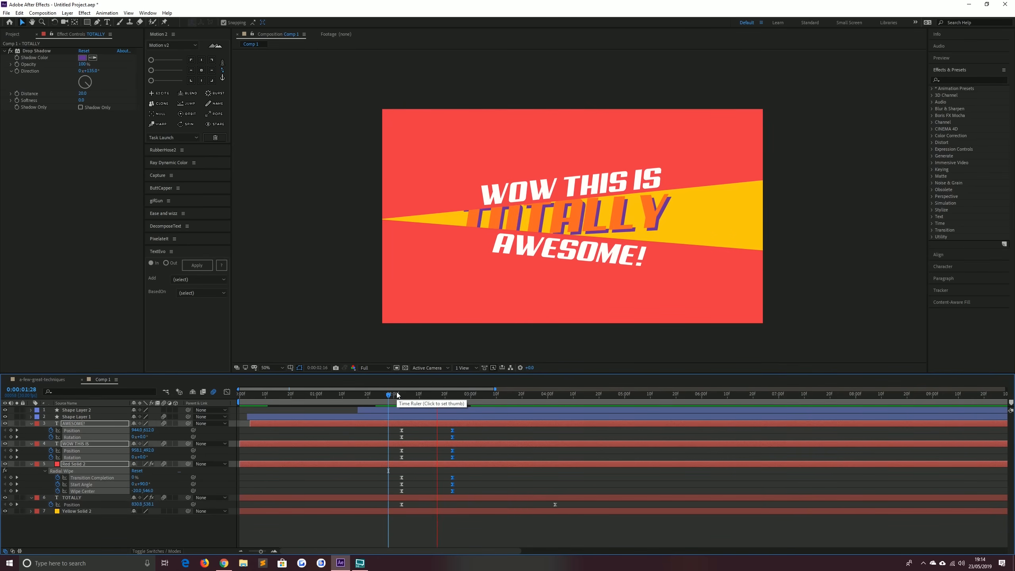
key(space)
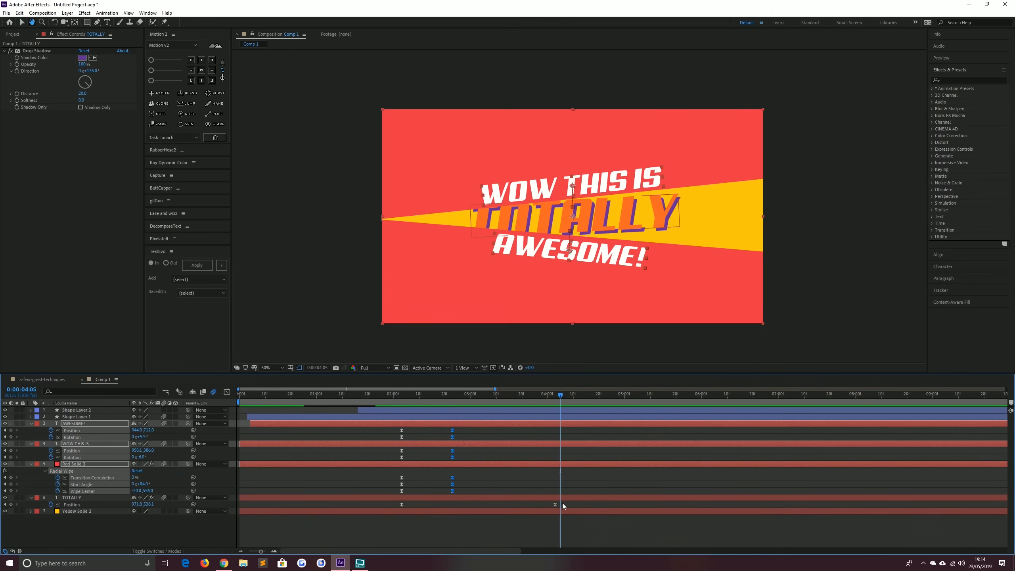
Move the TOTALLY layer's last position keyframe earlier and preview the animation
drag(555, 504, 529, 504)
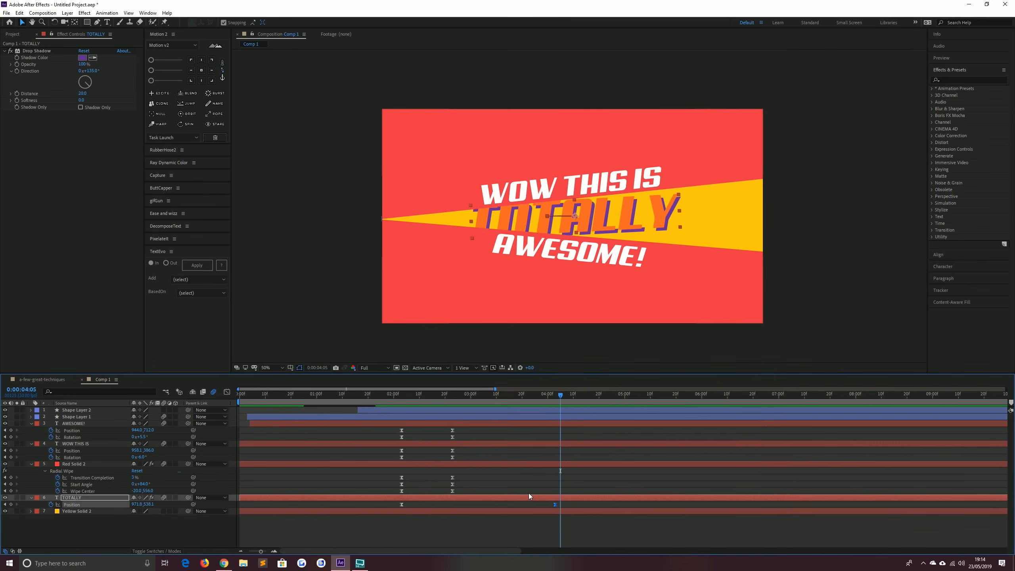
click(397, 397)
key(space)
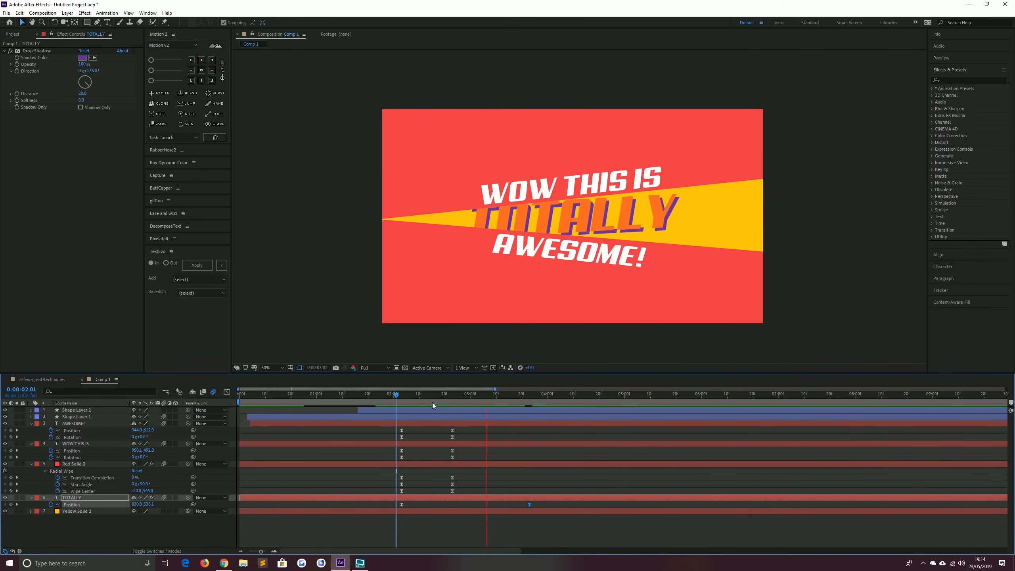
key(space)
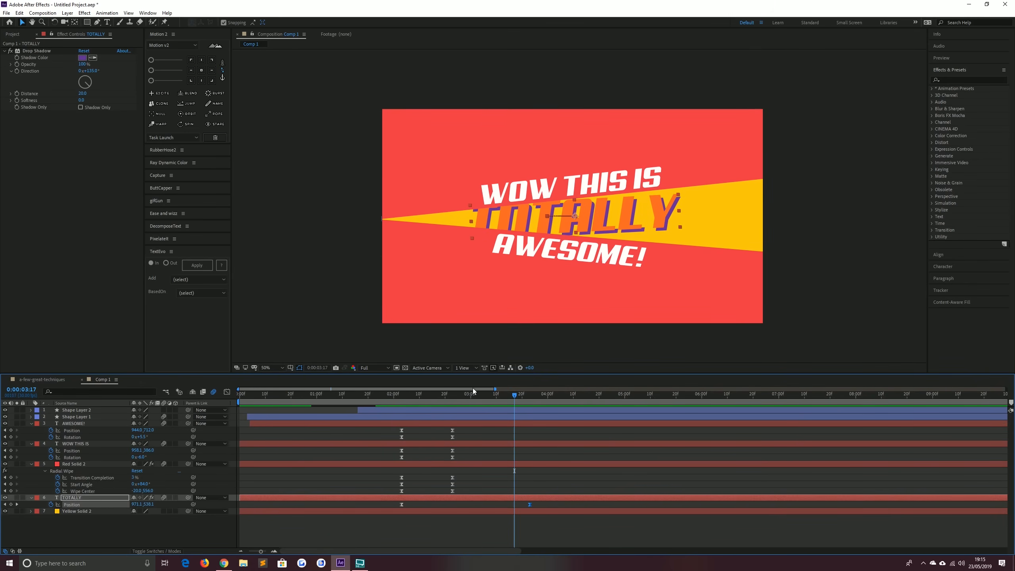
Create a new adjustment layer at the top of the composition
click(816, 213)
click(67, 13)
mouse_move(78, 22)
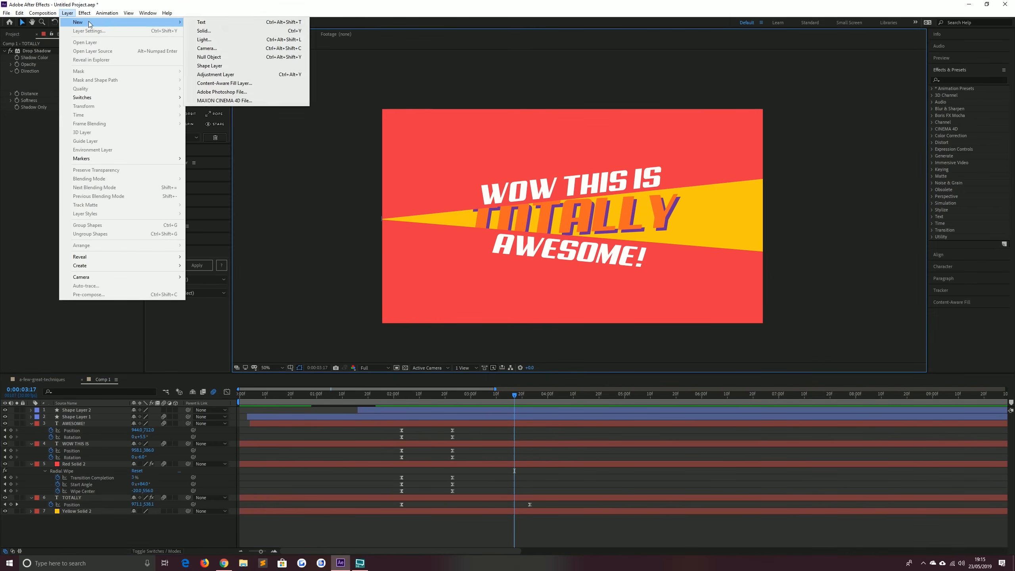
click(224, 76)
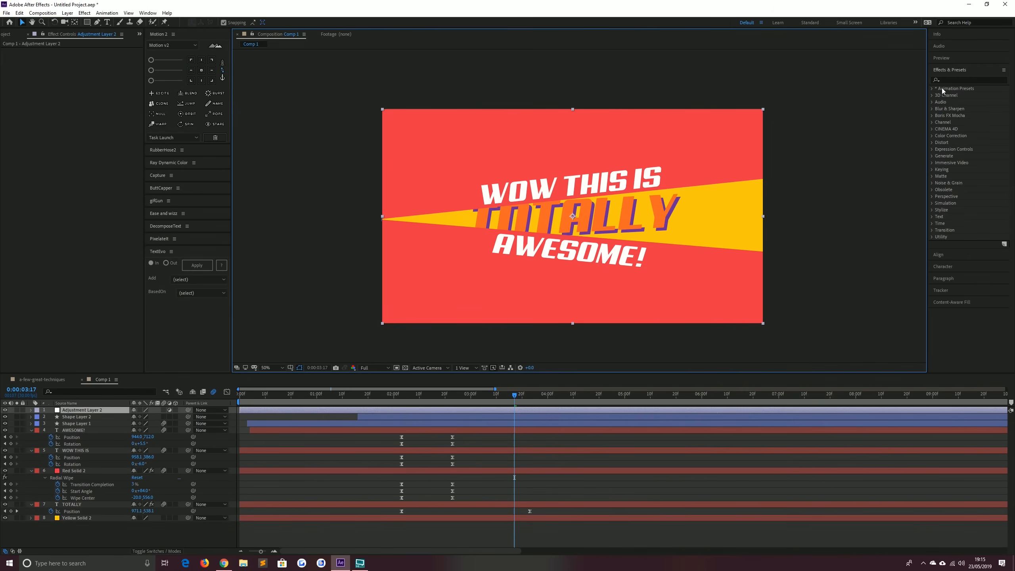
Apply the Noise effect to the adjustment layer, turn off Use Color Noise, and set Amount of Noise to 20%
click(950, 81)
text(noise)
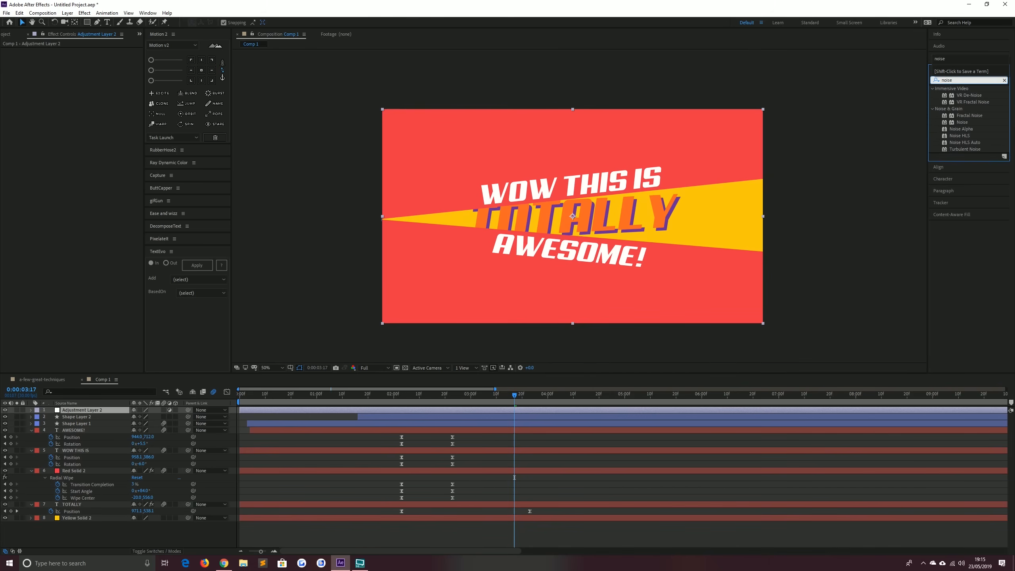
click(963, 122)
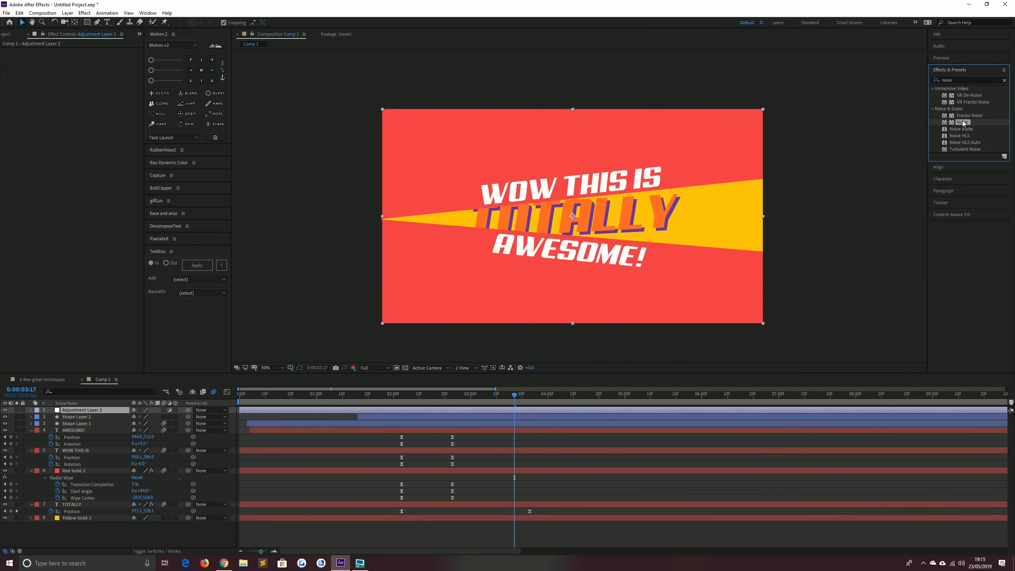
double_click(963, 123)
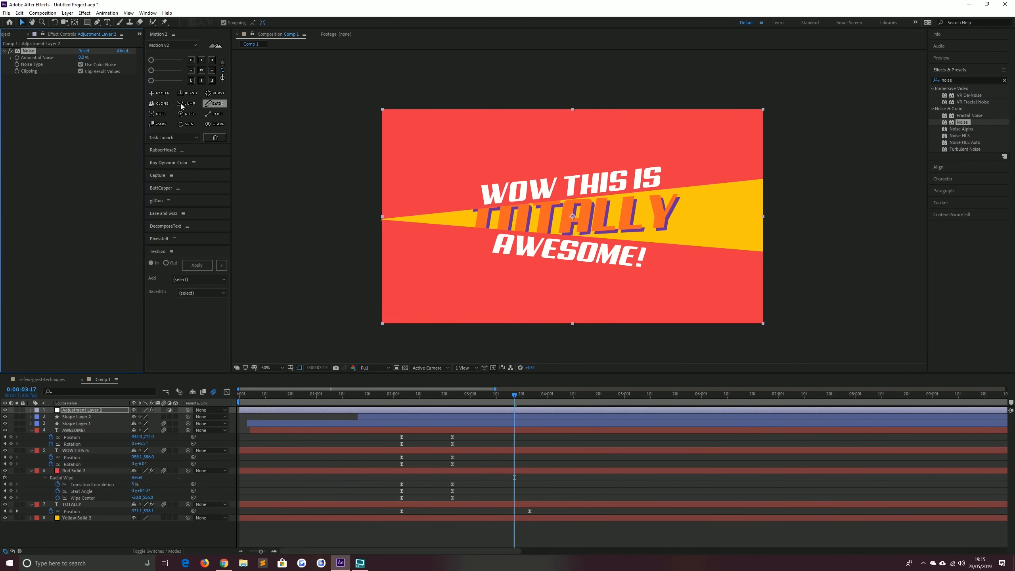
click(81, 64)
click(82, 57)
text(20)
key(Return)
Set the work area end at 0:00:03:23, trim the composition to the work area, and preview
click(285, 181)
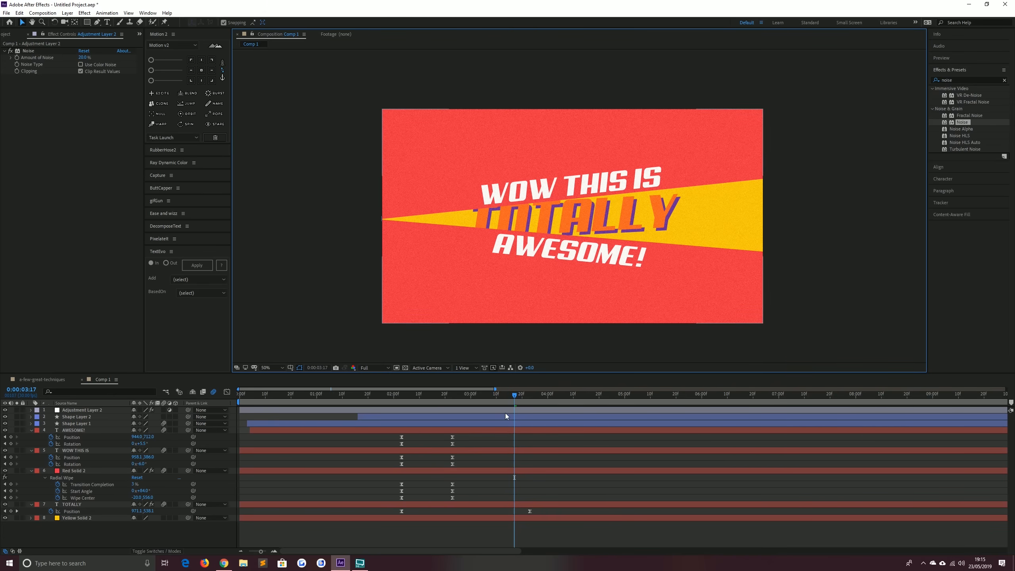
click(17, 511)
key(n)
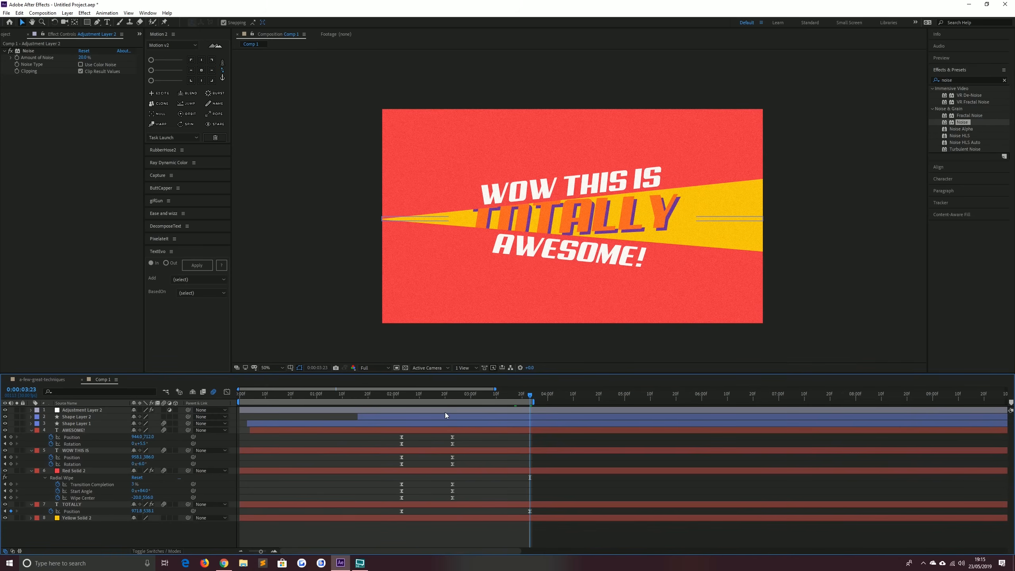
right_click(442, 402)
click(466, 427)
key(space)
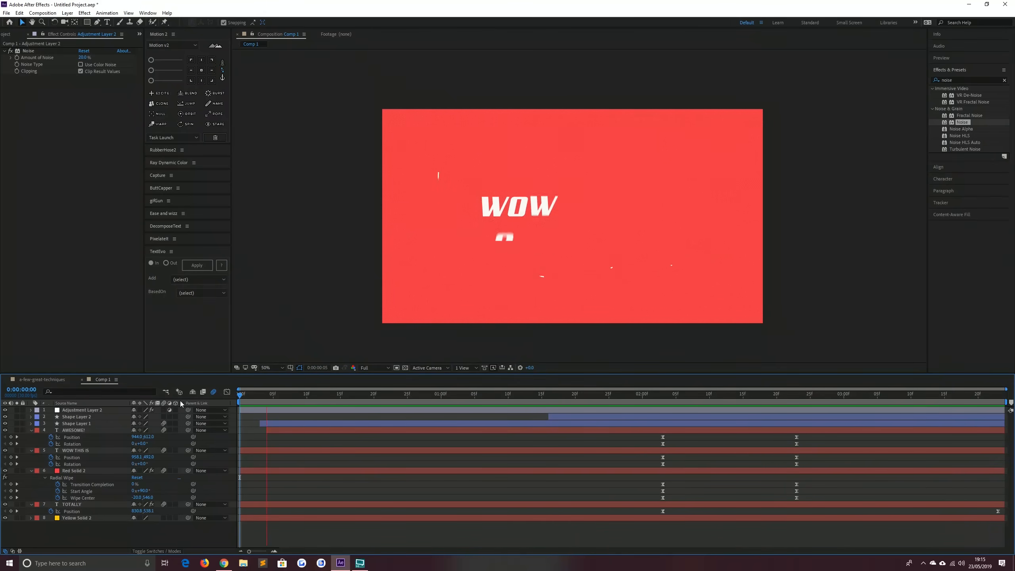
Switch to the a-few-great-techniques composition and play its preview
click(54, 379)
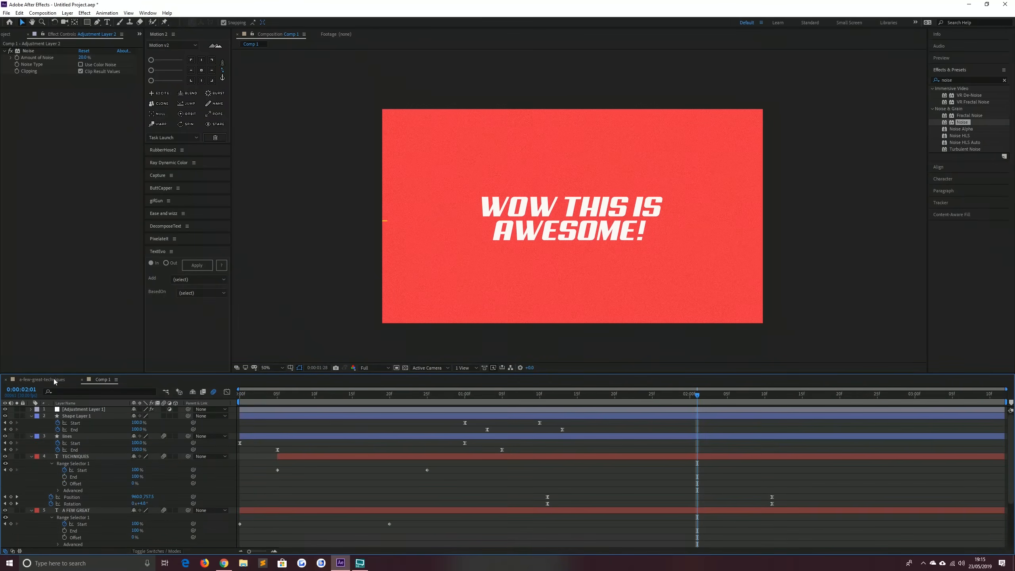
key(space)
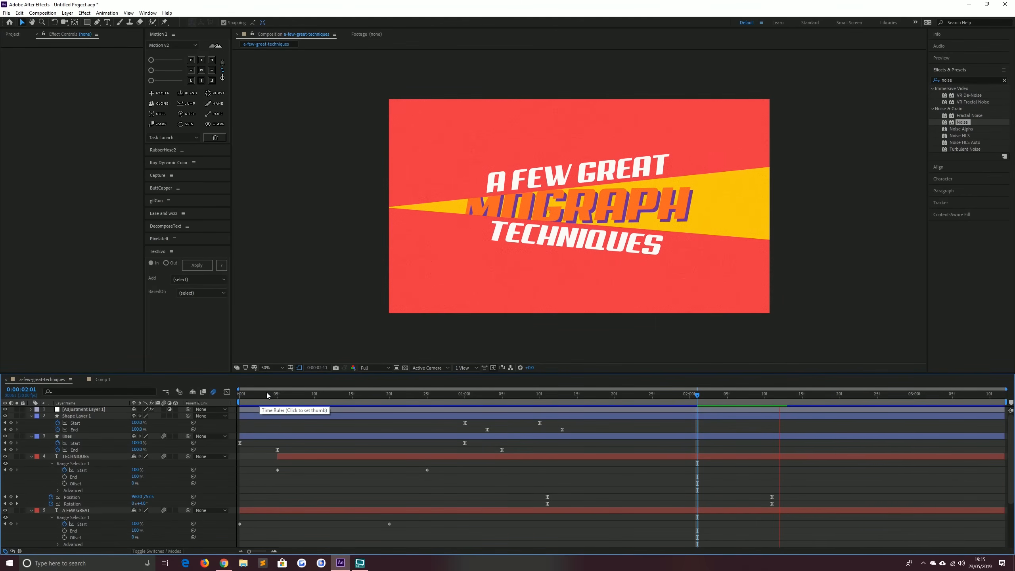